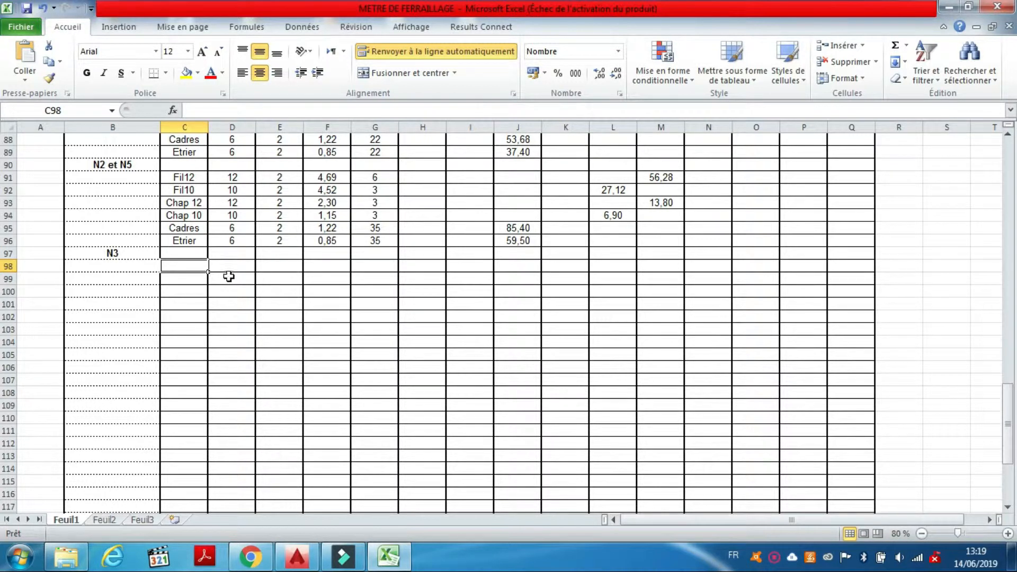
click(286, 268)
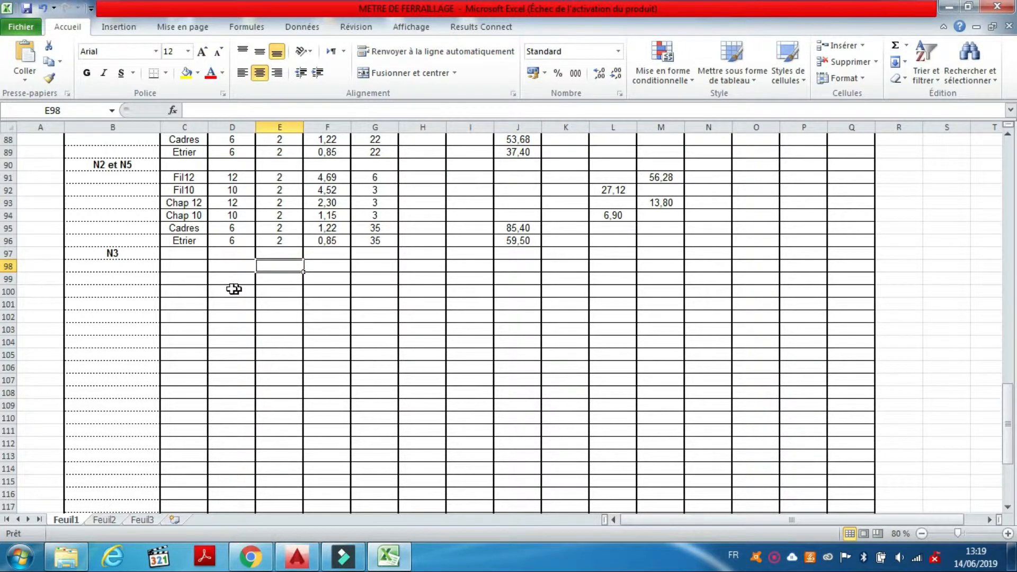
click(196, 266)
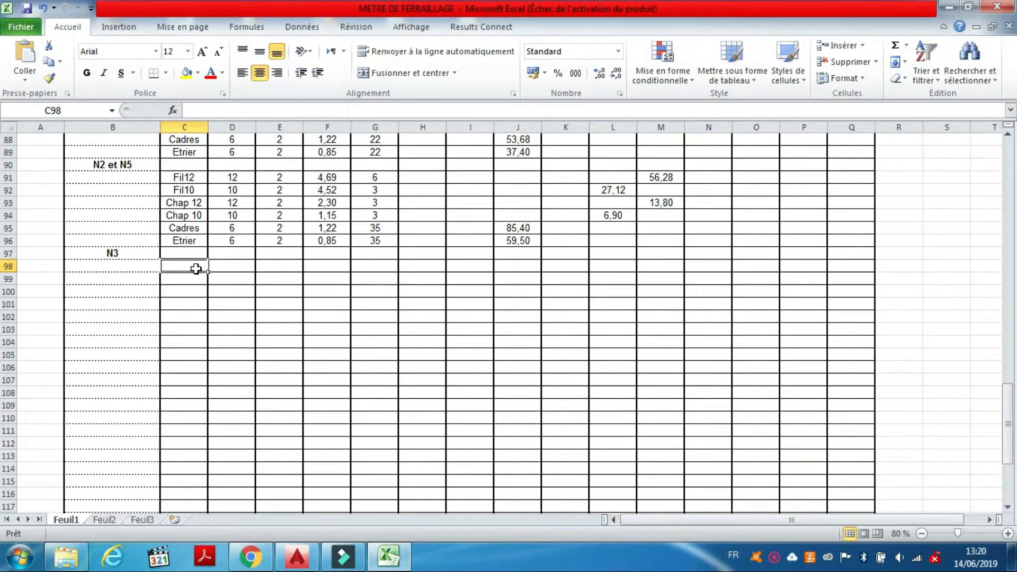
click(236, 265)
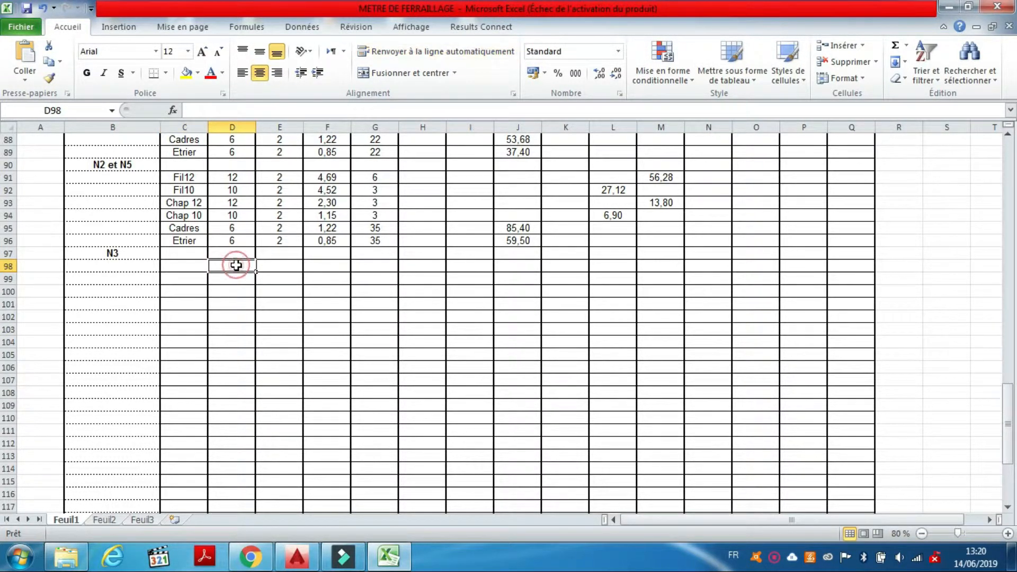
click(273, 263)
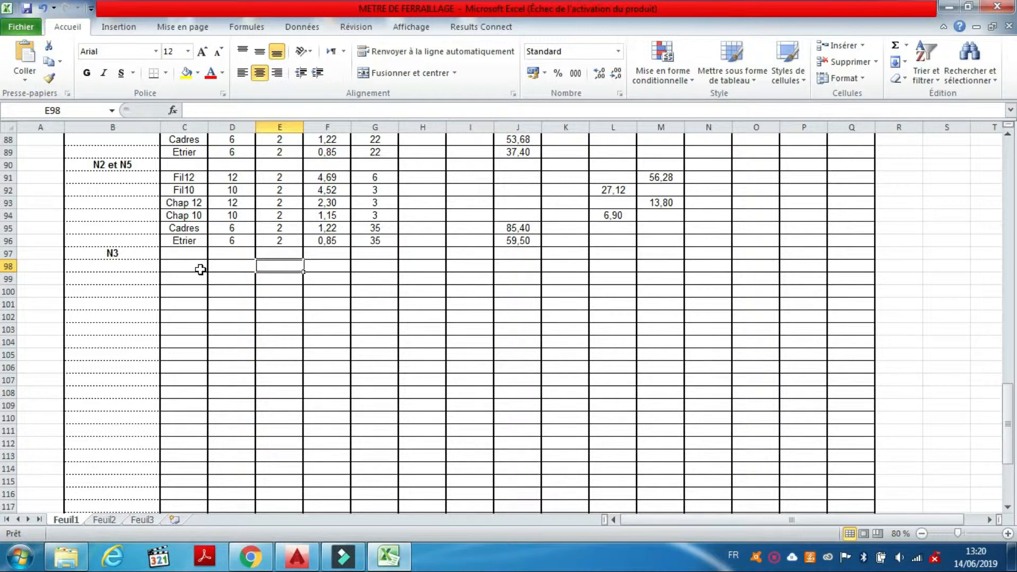
key(F1)
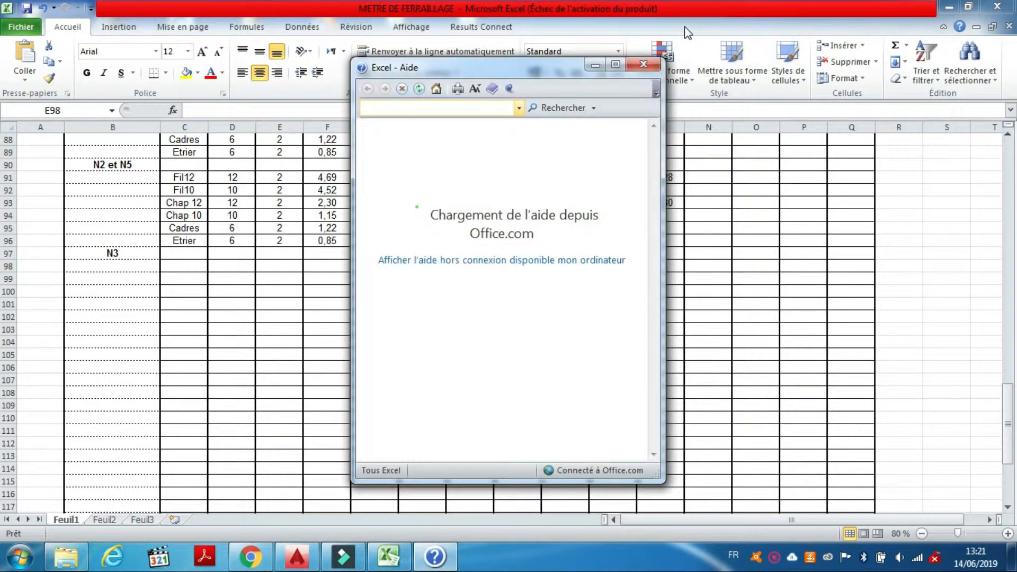
click(644, 65)
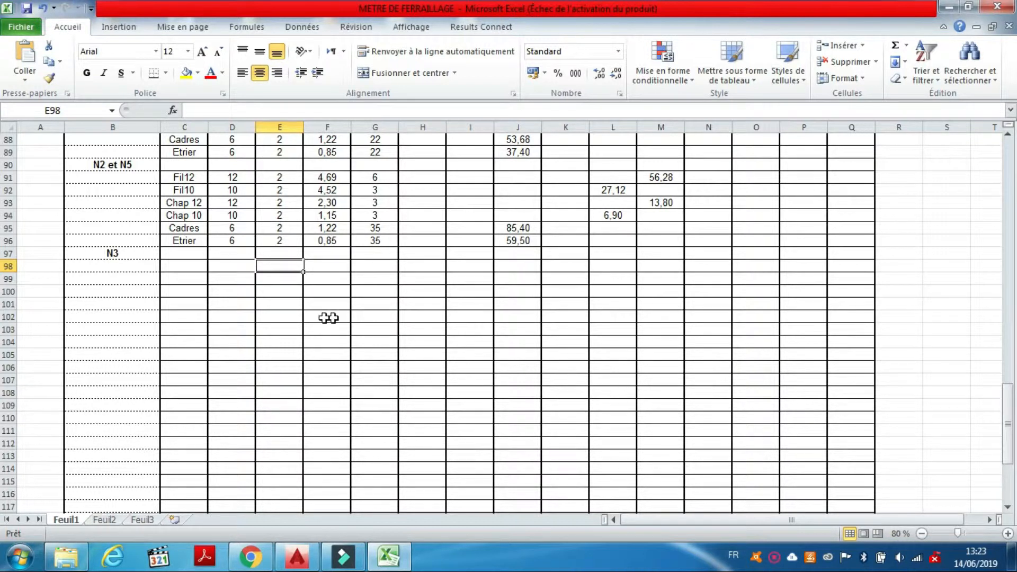
Step: Switch to AutoCAD to examine the N3 beams on axes C and D of the floor plan, and return to cell C98 in Excel
click(312, 565)
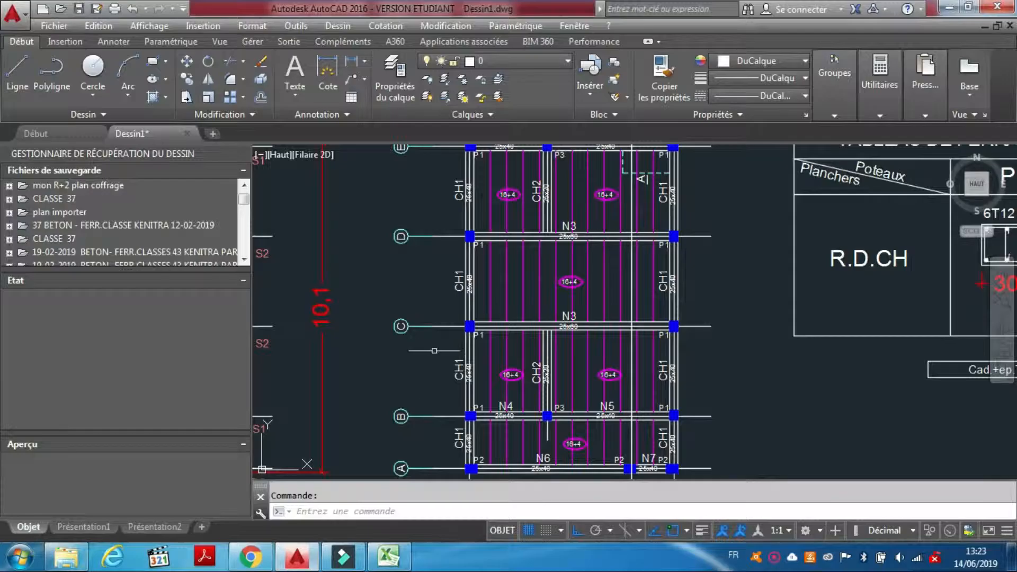
scroll(573, 217, up, 2)
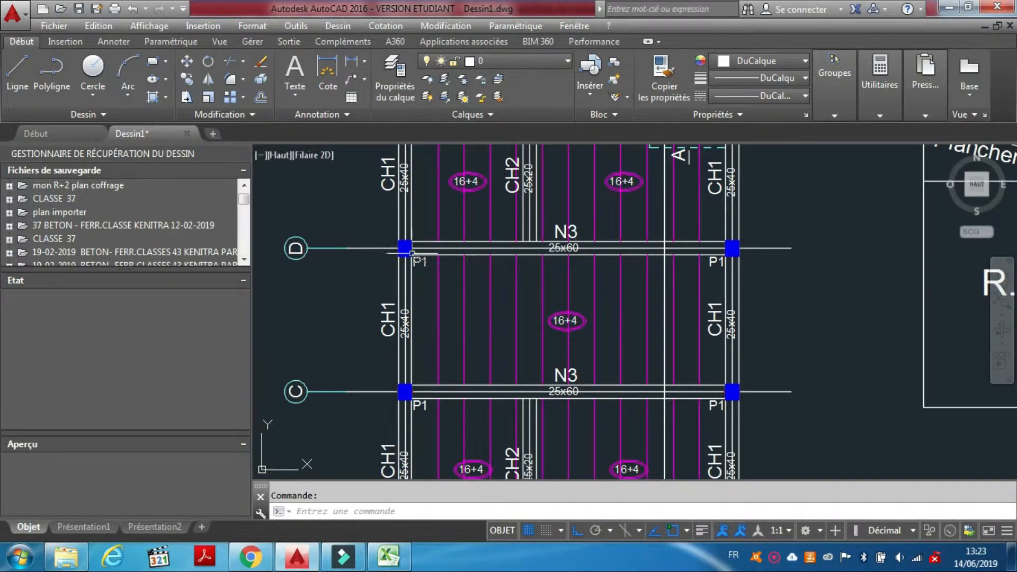
scroll(522, 349, down, 2)
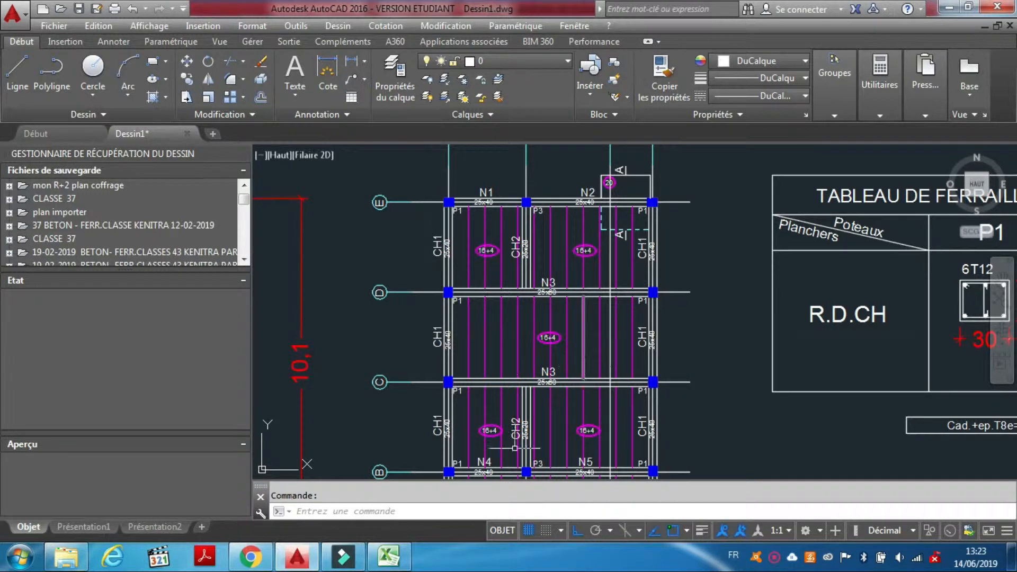
click(385, 556)
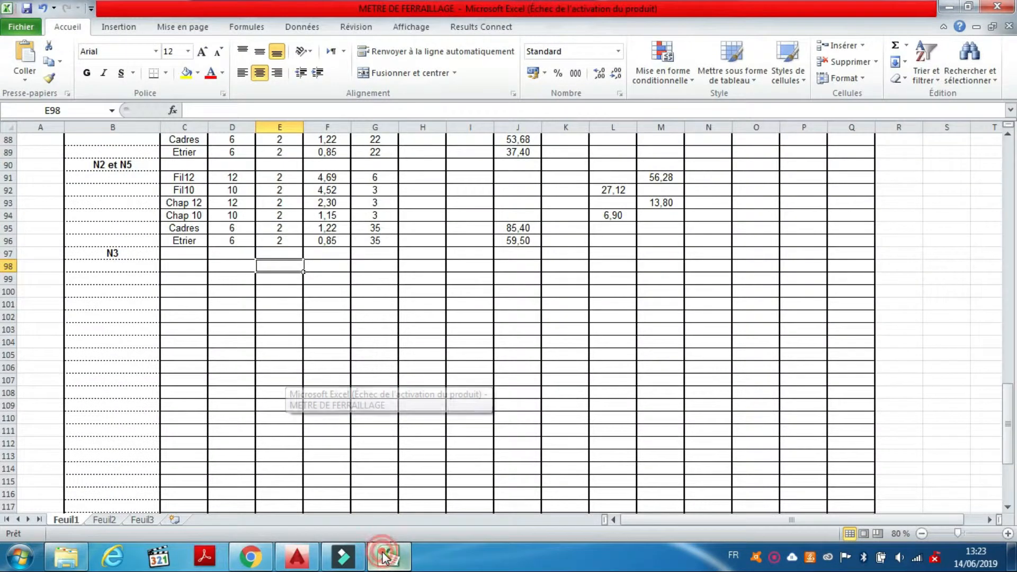
click(185, 268)
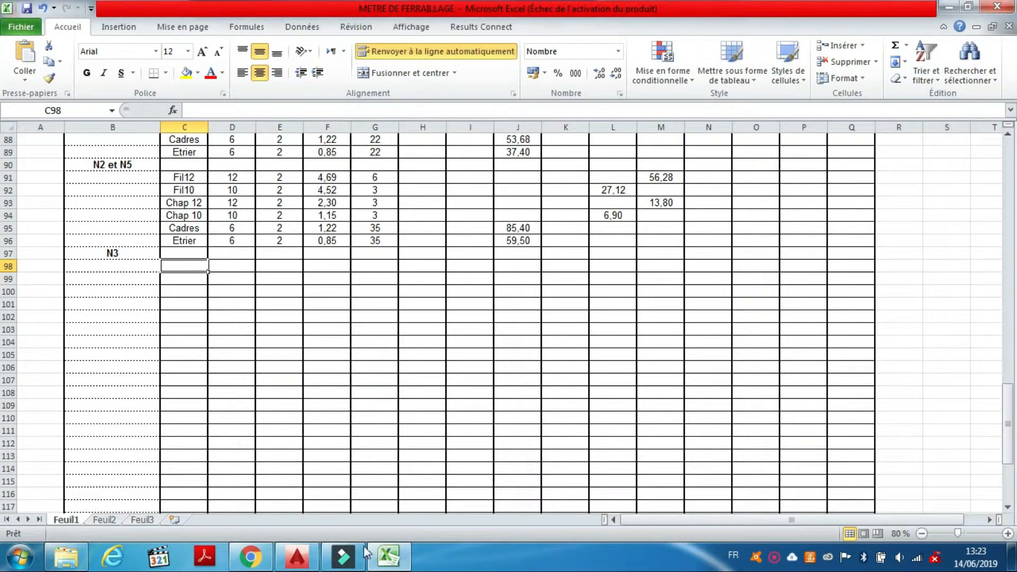
Step: Switch to AutoCAD and examine the N3 row of the TABLEAU DE FERRAILLAGE DES POUTRES
click(298, 557)
scroll(524, 260, down, 5)
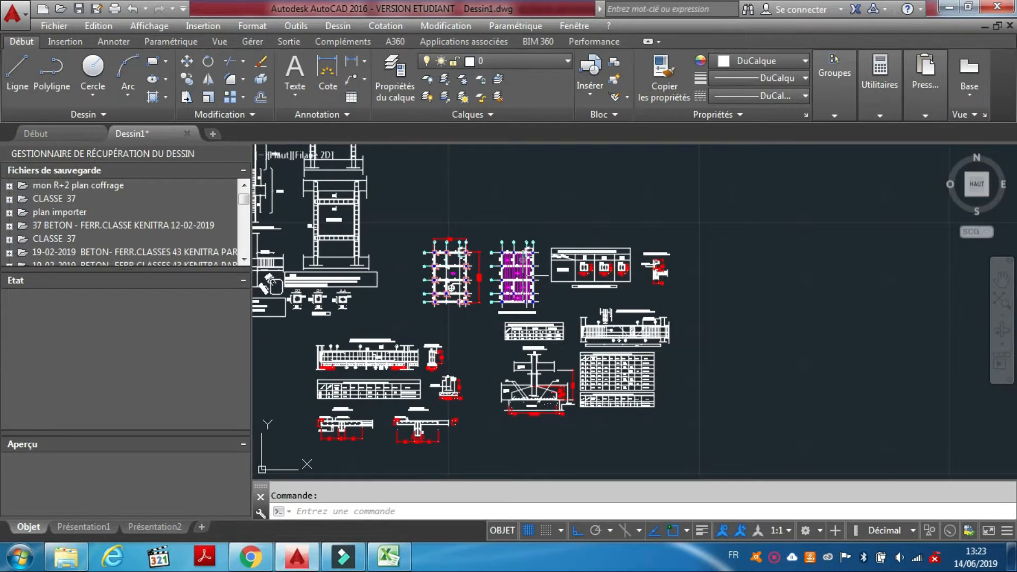
scroll(607, 373, up, 5)
scroll(607, 373, up, 3)
click(464, 353)
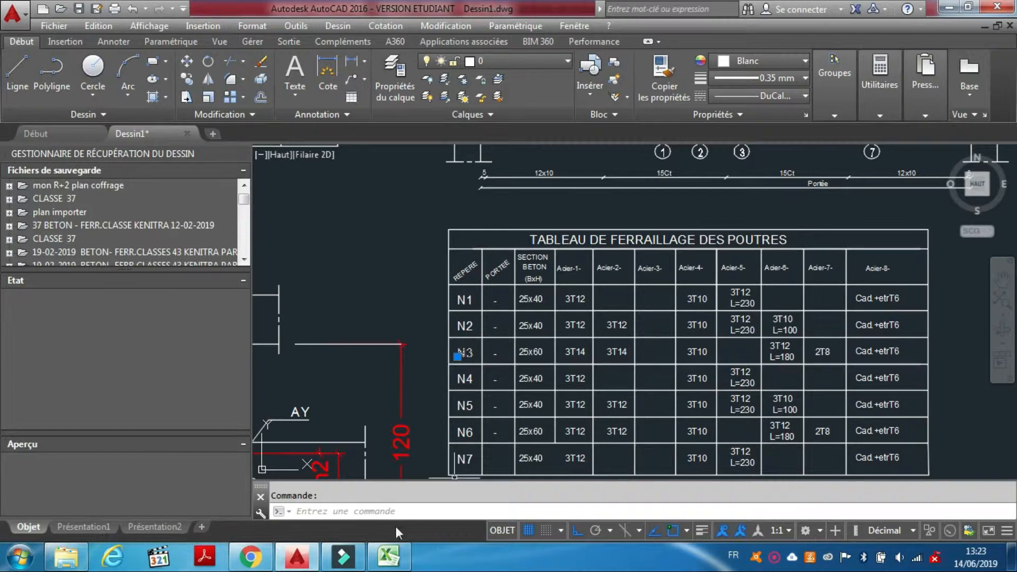
scroll(585, 369, down, 2)
scroll(585, 369, up, 3)
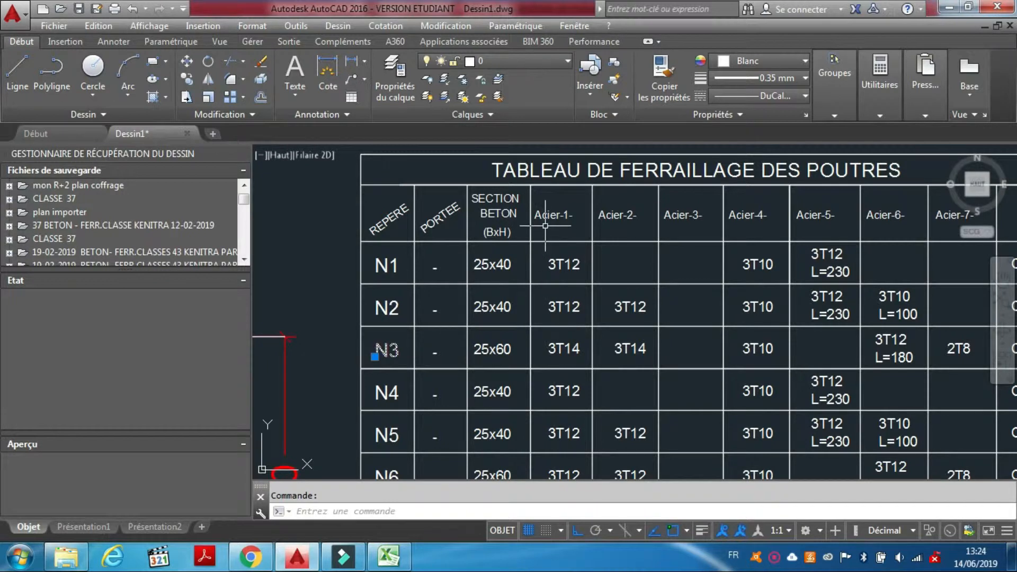
Step: Examine the numbered bars in the typical beam elevation and compare them with the steel columns of the beam reinforcement table
scroll(558, 356, down, 4)
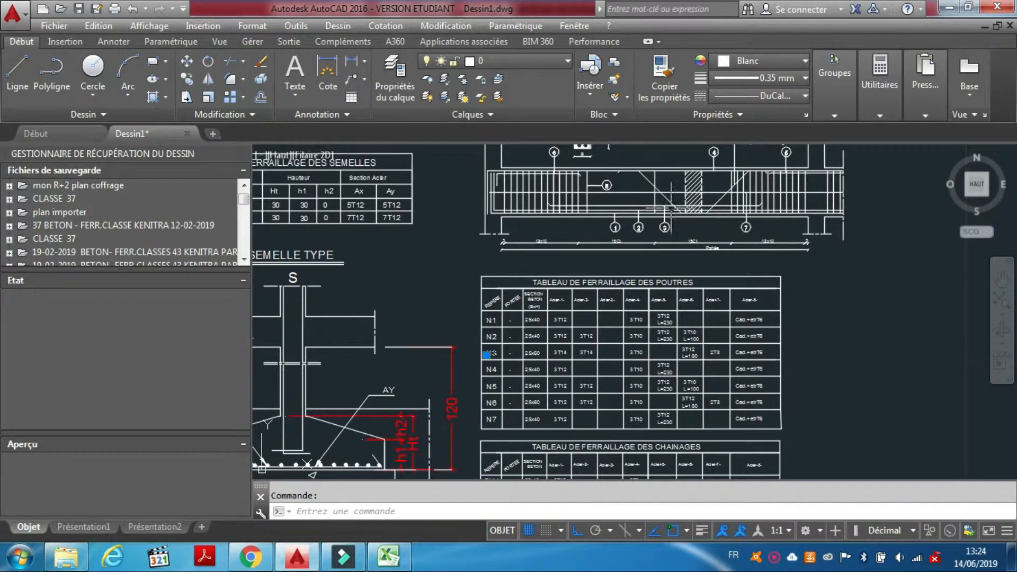
scroll(702, 159, up, 2)
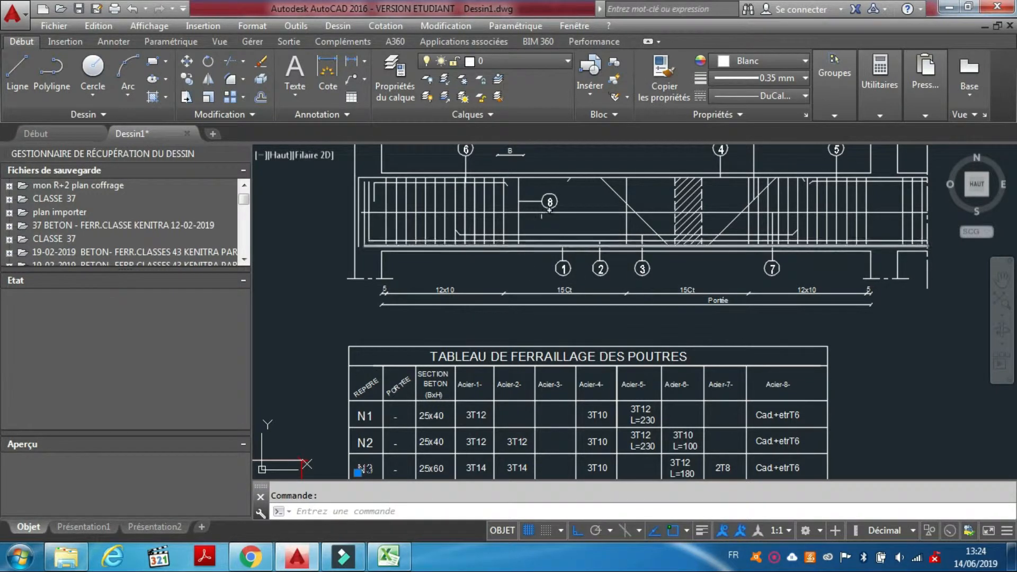
scroll(563, 214, up, 2)
scroll(563, 215, down, 2)
scroll(336, 185, up, 2)
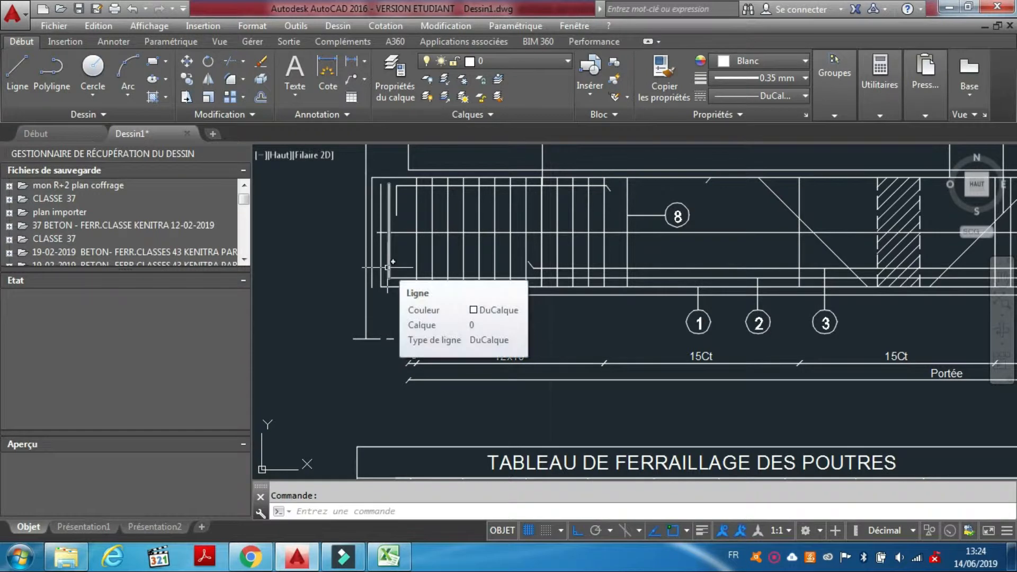
scroll(387, 267, down, 3)
scroll(439, 418, up, 2)
scroll(439, 418, down, 2)
scroll(477, 410, up, 4)
scroll(487, 406, up, 2)
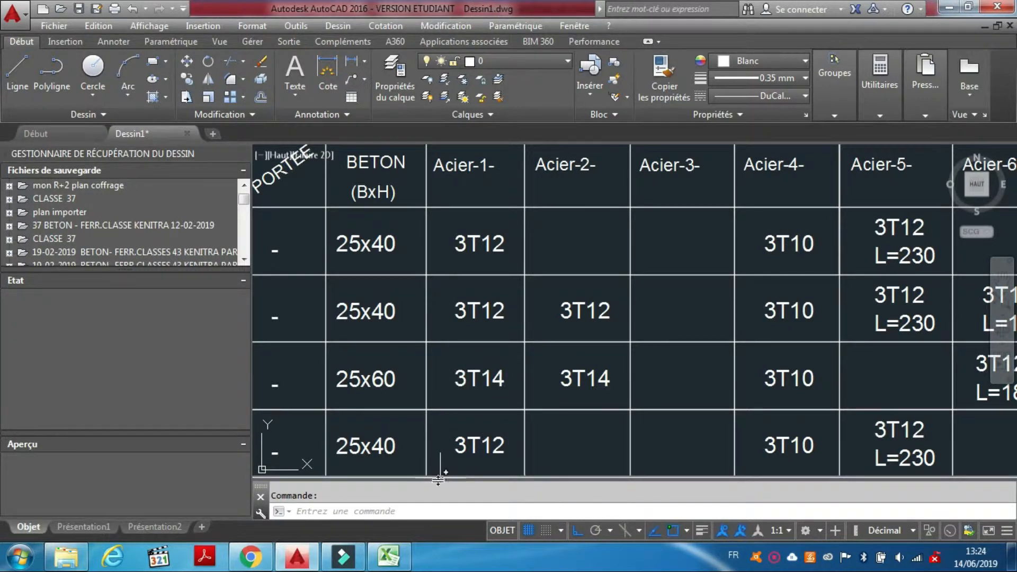
Step: In Excel, start the first N3 bar row in row 98 with the label Fil 14, 14 in column D and 2 in column E
click(388, 556)
click(182, 249)
click(186, 266)
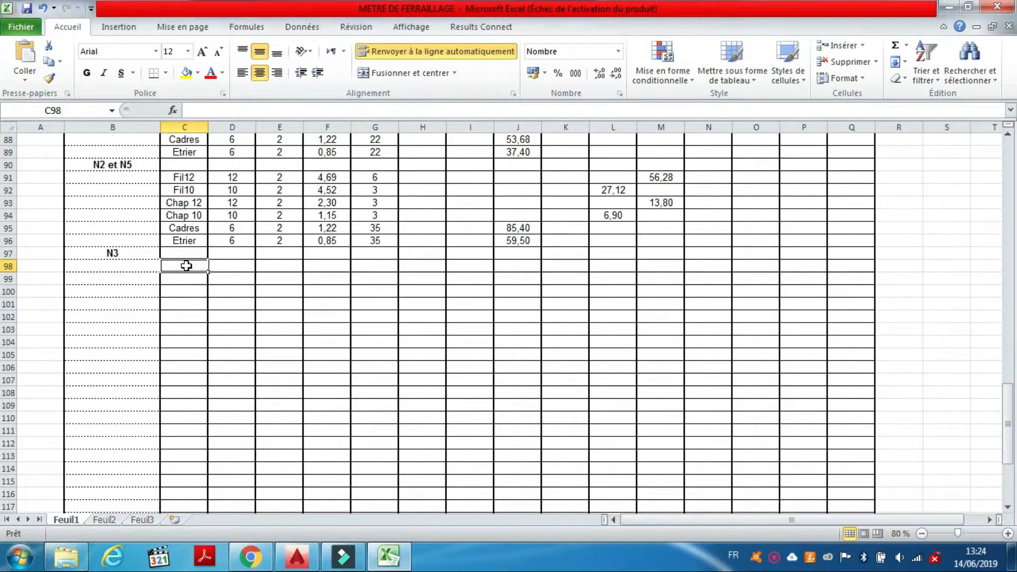
text(Fil14)
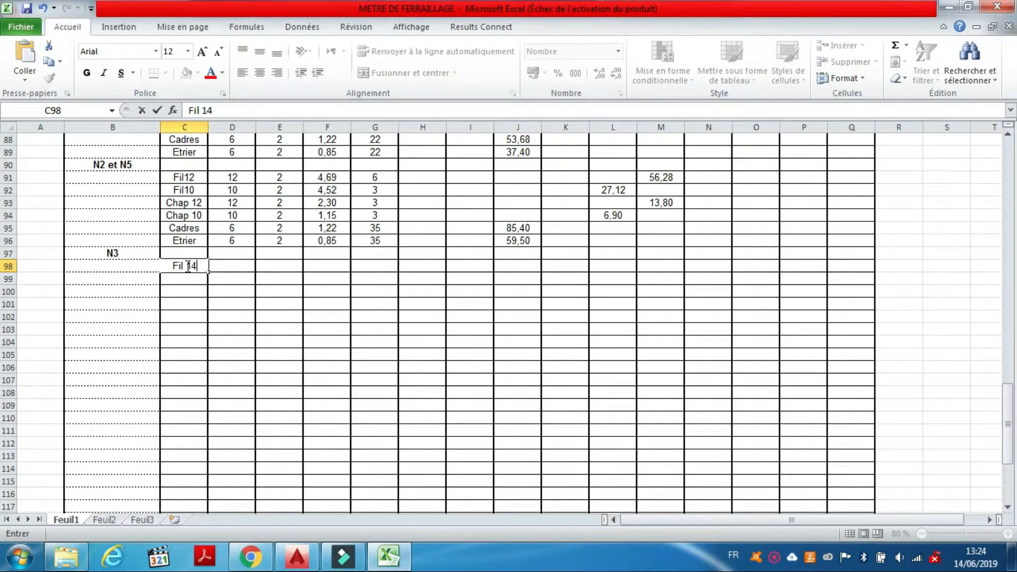
key(Tab)
text(14)
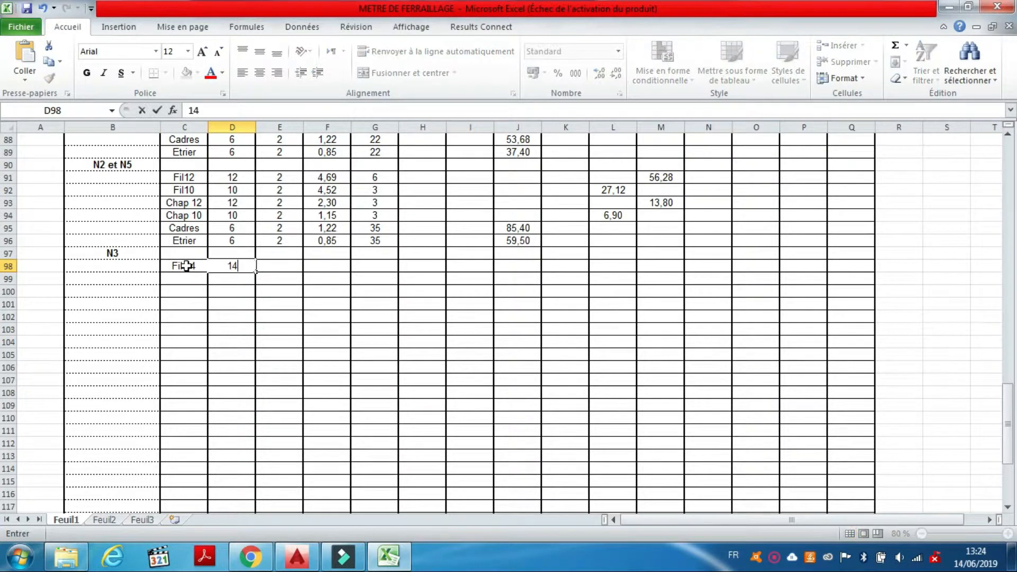
click(287, 265)
text(3)
key(BackSpace)
text(2)
Step: Enter 6 in column G of the Fil 14 row, leaving the column F cell selected
click(342, 265)
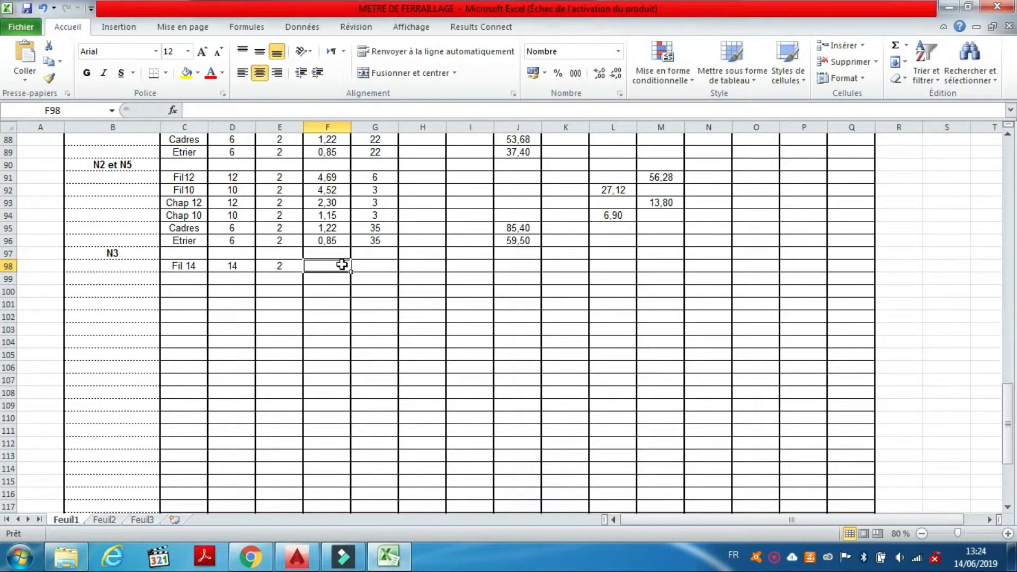
click(381, 267)
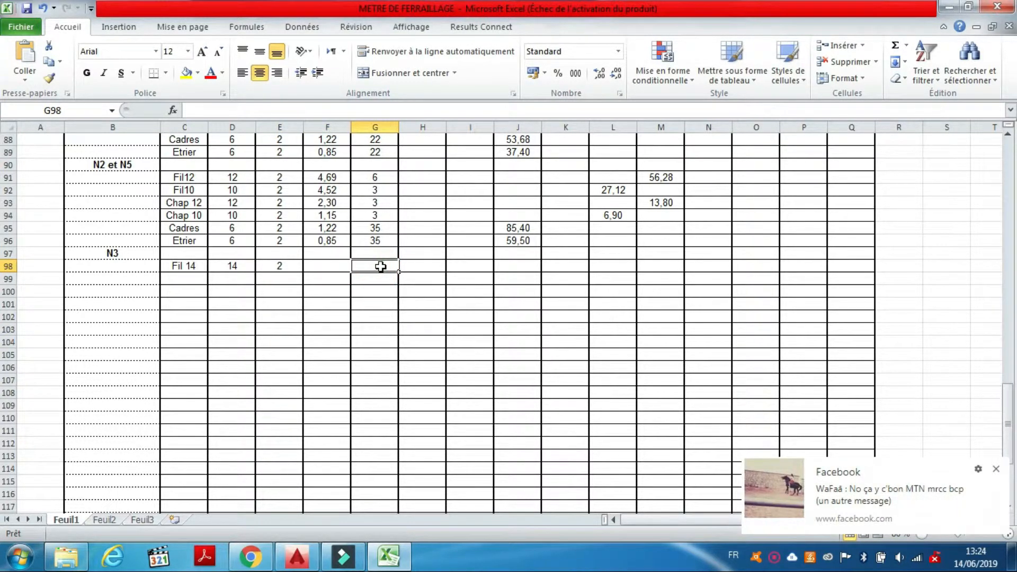
click(995, 471)
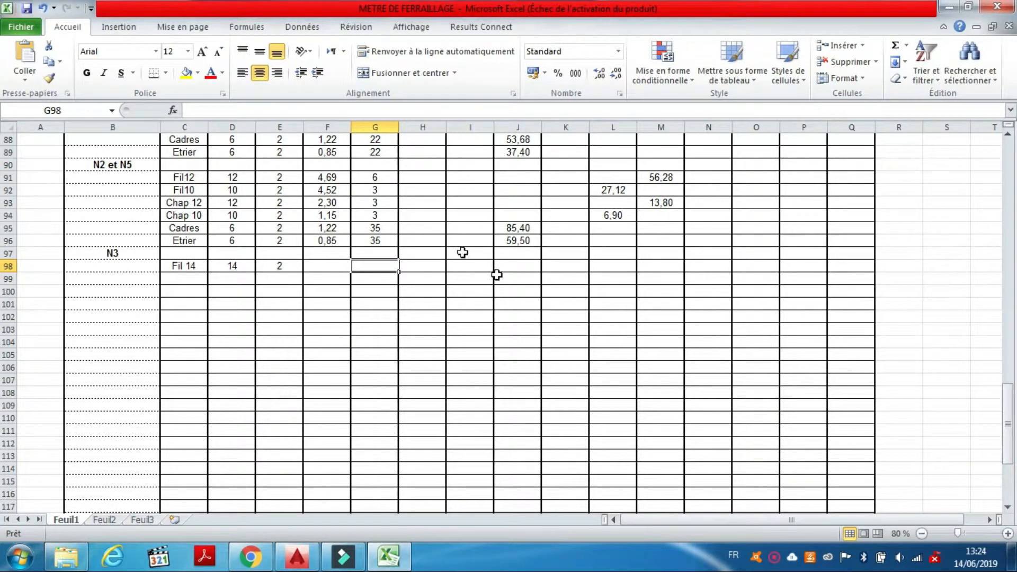
text(6)
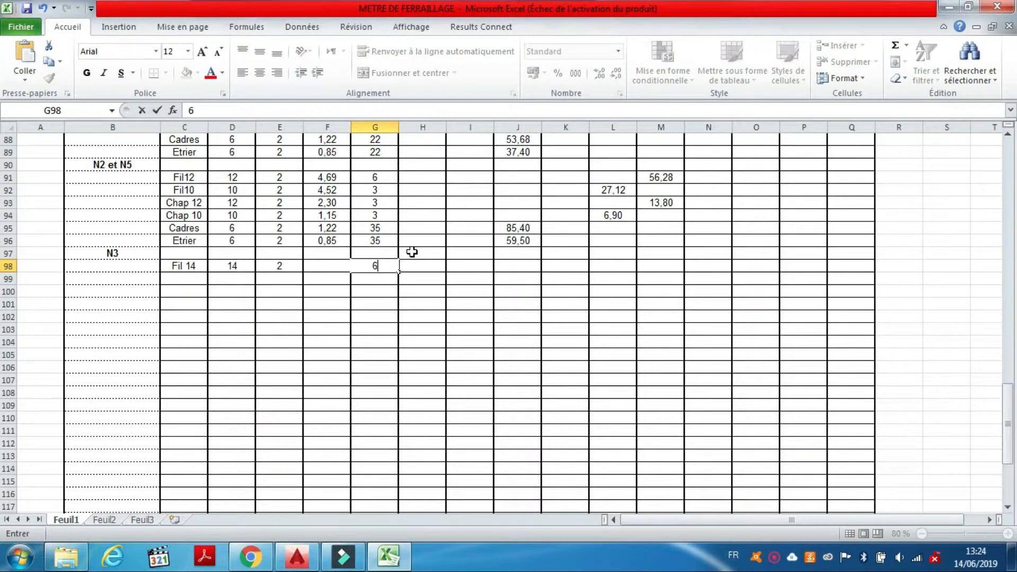
click(332, 265)
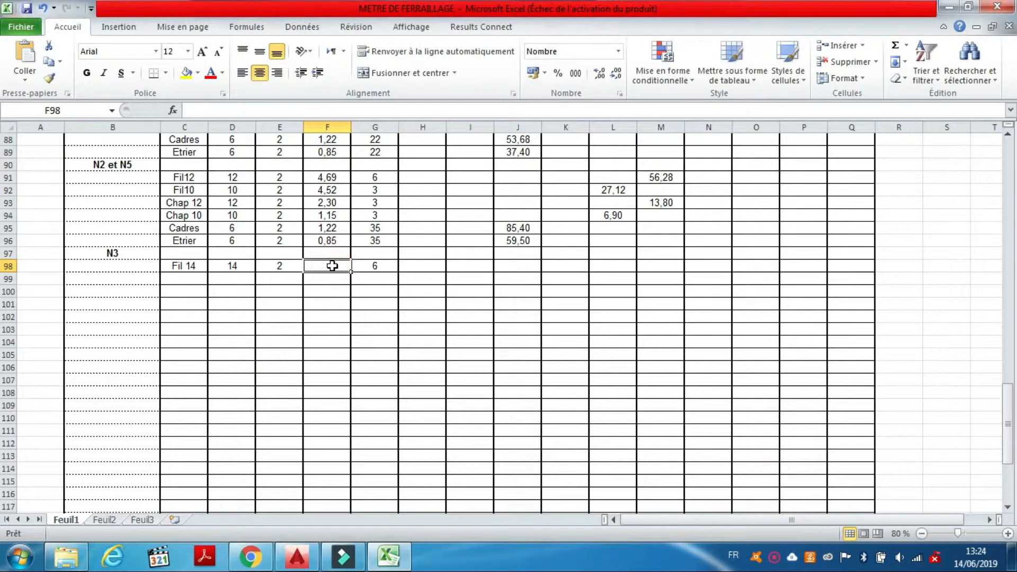
Step: Switch to AutoCAD and add a linear dimension of beam N3's clear span between the two P1 columns on axis D
click(311, 564)
scroll(509, 320, down, 5)
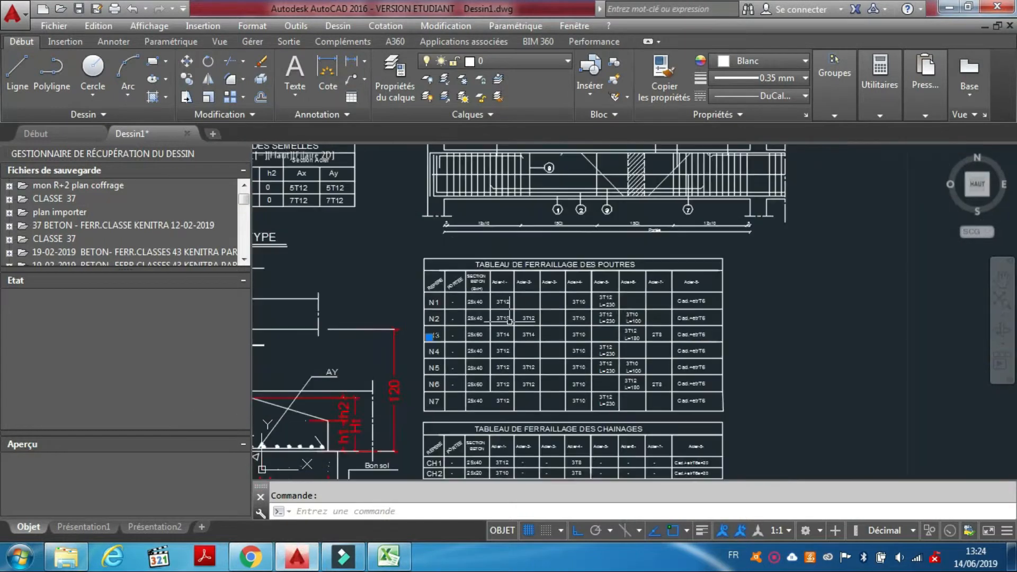
scroll(599, 356, down, 2)
scroll(448, 245, up, 8)
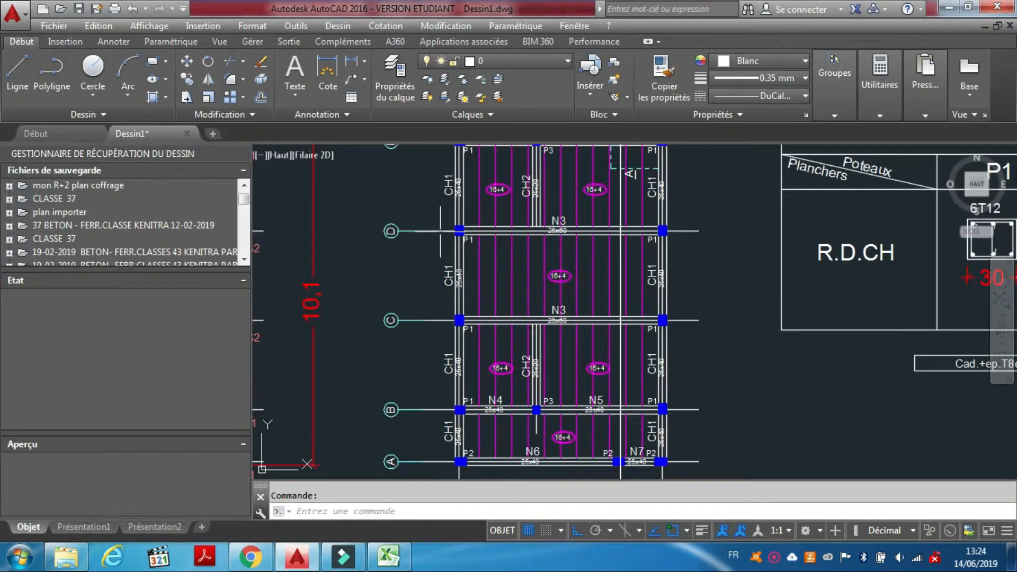
scroll(544, 180, up, 2)
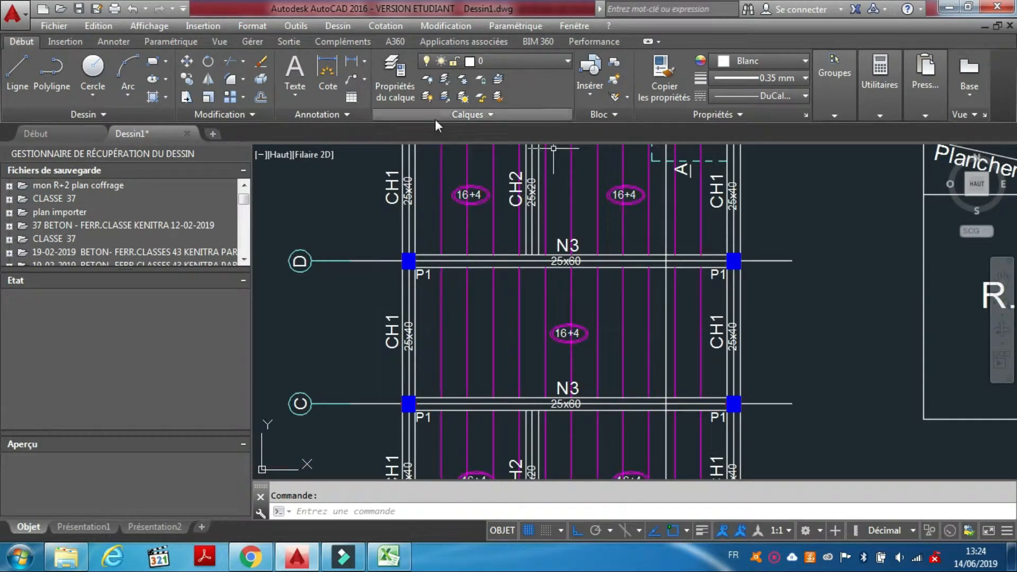
click(328, 75)
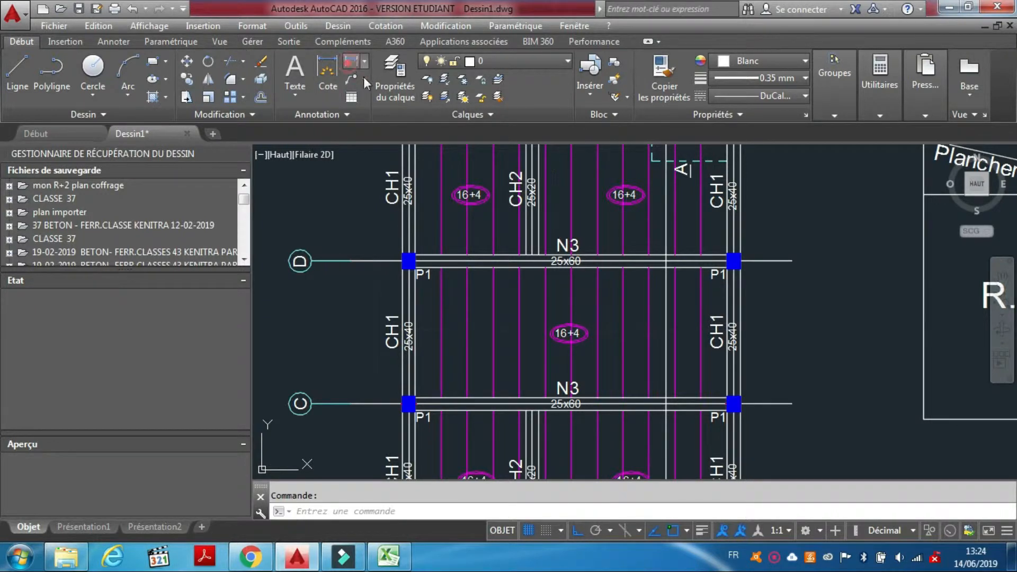
scroll(449, 258, up, 2)
scroll(456, 268, up, 1)
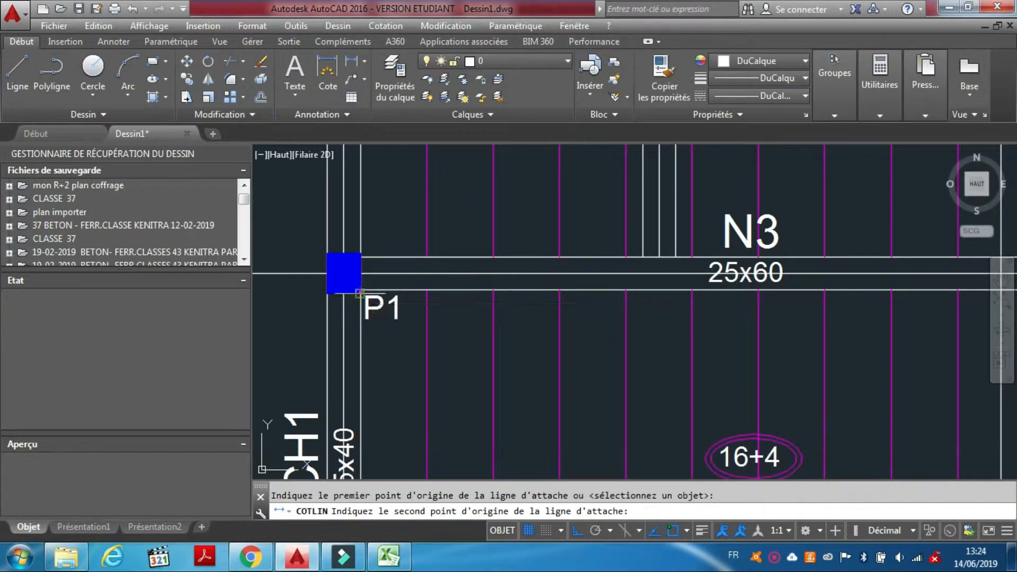
click(381, 286)
scroll(385, 282, down, 3)
scroll(543, 291, up, 8)
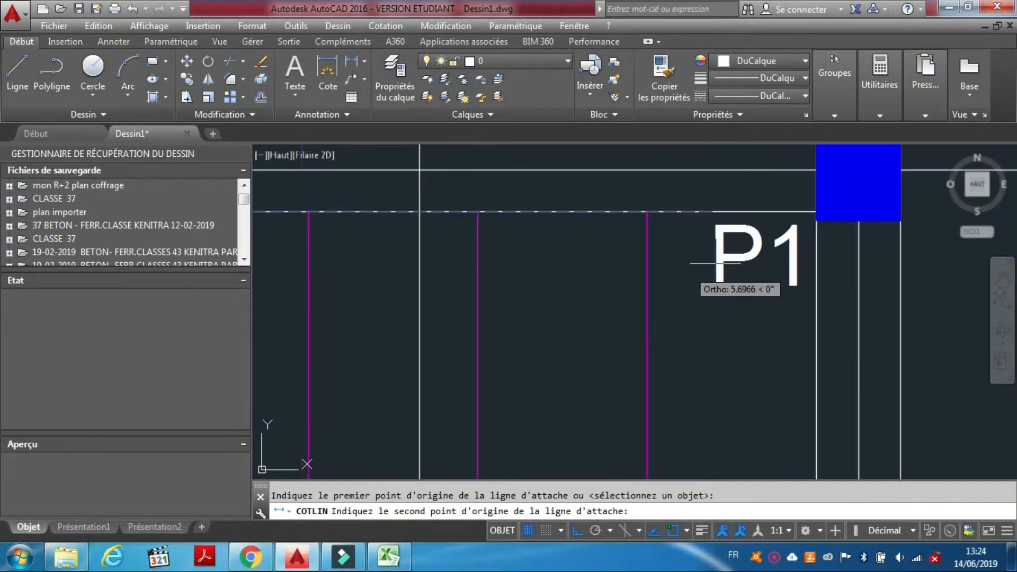
click(815, 212)
click(763, 359)
scroll(763, 359, down, 6)
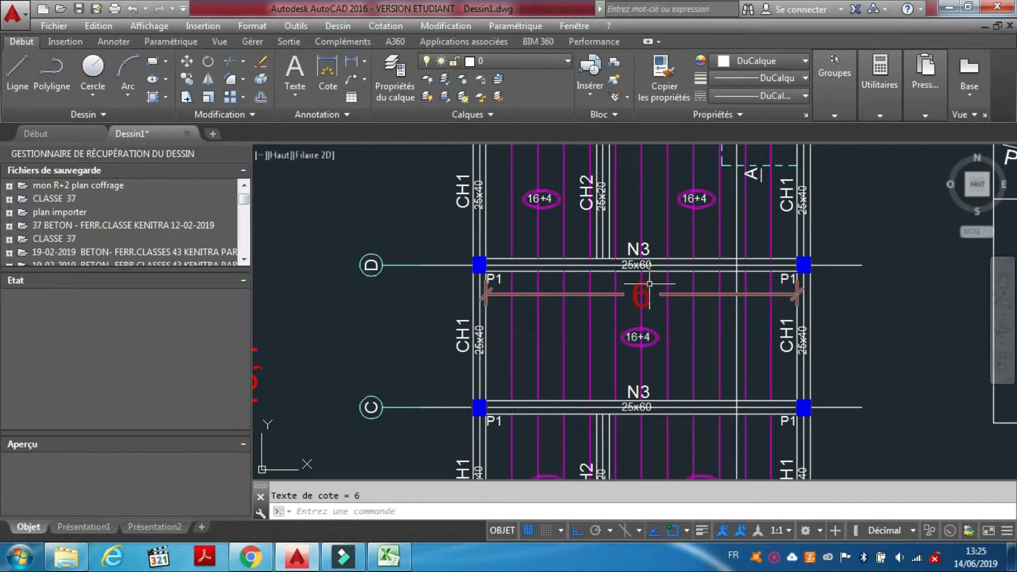
scroll(650, 284, up, 3)
scroll(649, 284, down, 3)
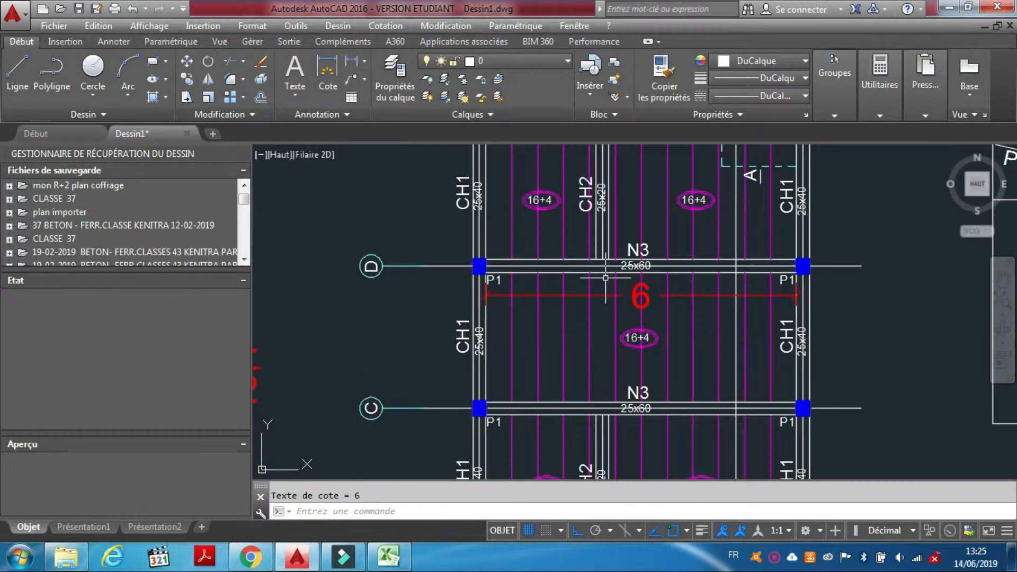
key(Escape)
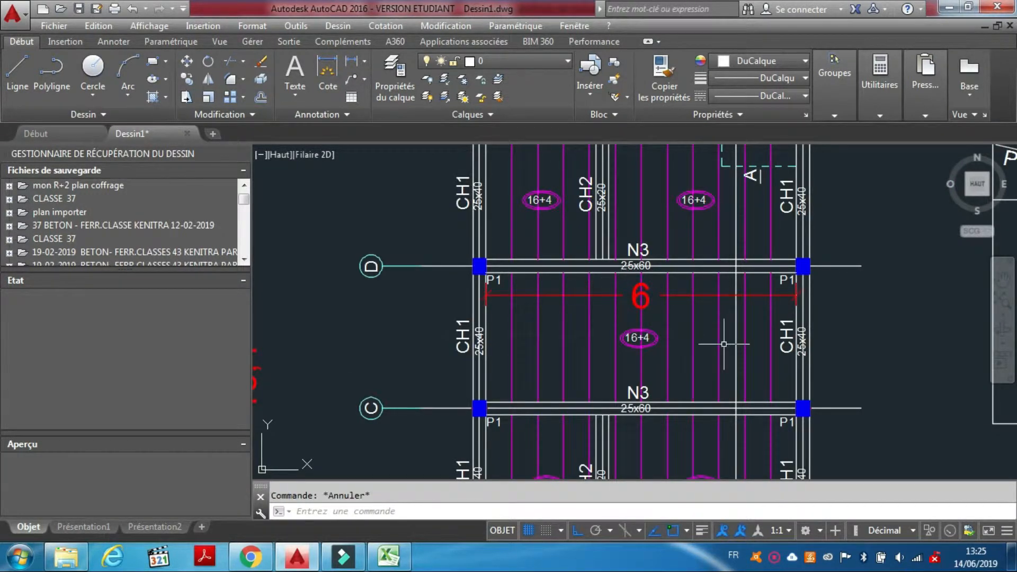
Step: Remove the clear-span dimension drawn below beam N3 on axis D
key(ctrl+z)
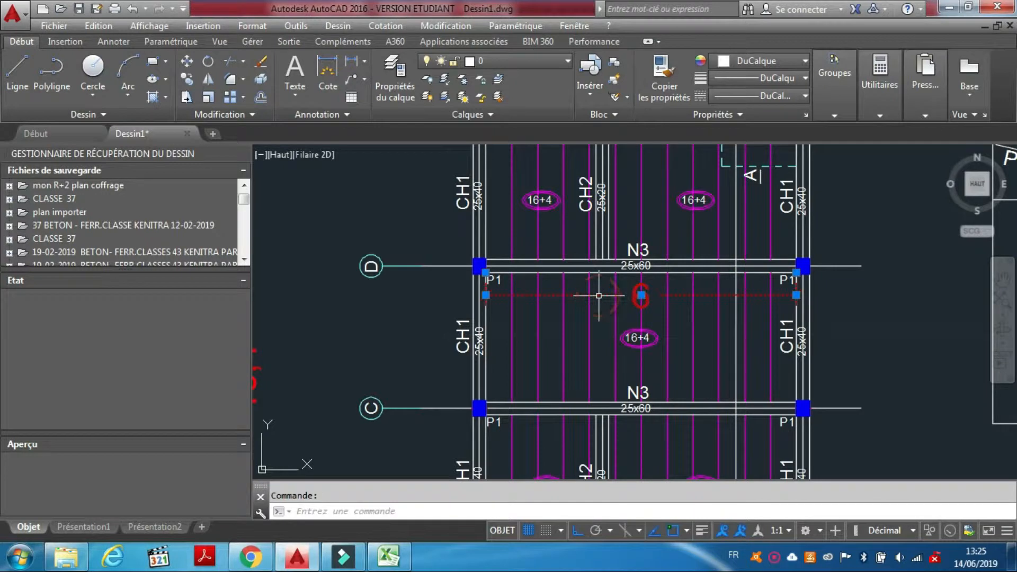
scroll(485, 262, up, 3)
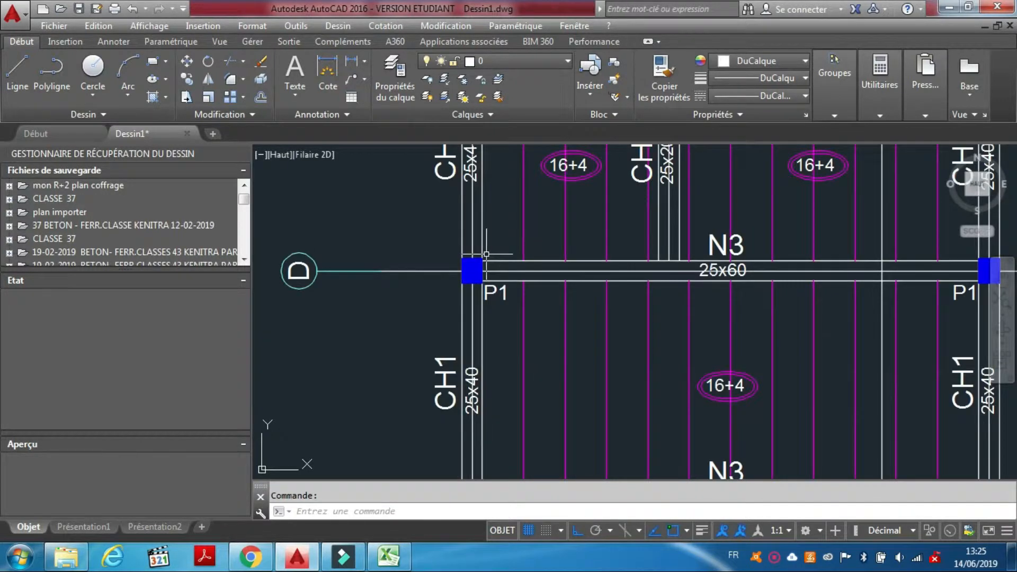
scroll(477, 265, up, 3)
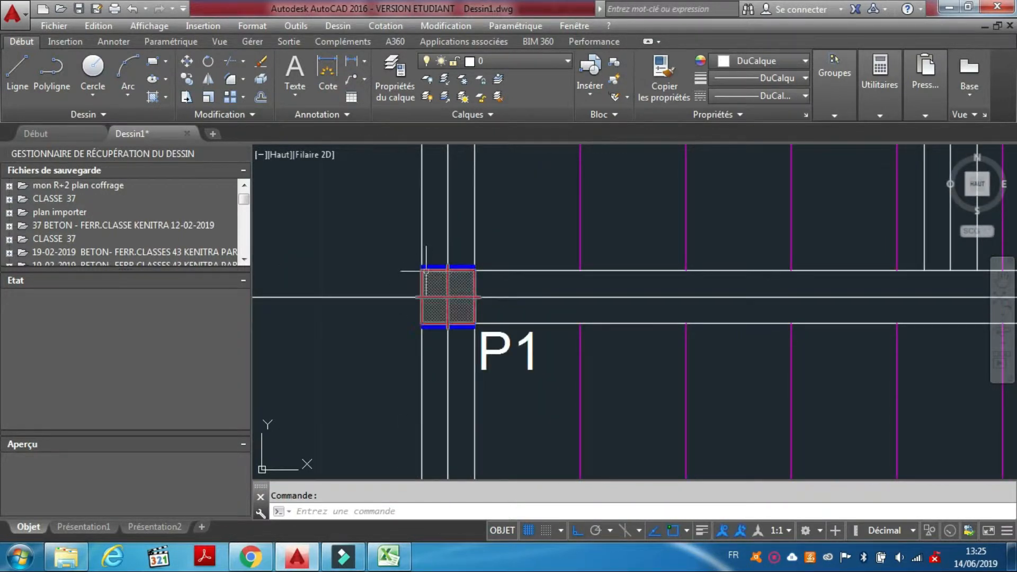
Step: Examine the typical beam elevation to see how far the longitudinal bars extend into the end column
scroll(536, 273, down, 8)
scroll(572, 332, up, 6)
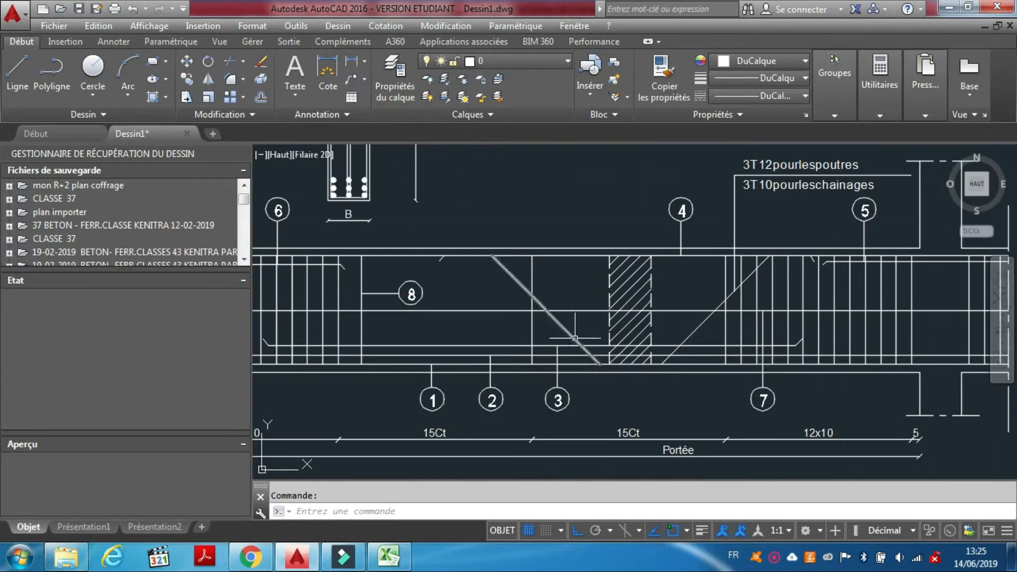
scroll(545, 312, down, 2)
scroll(424, 323, up, 5)
scroll(505, 257, down, 2)
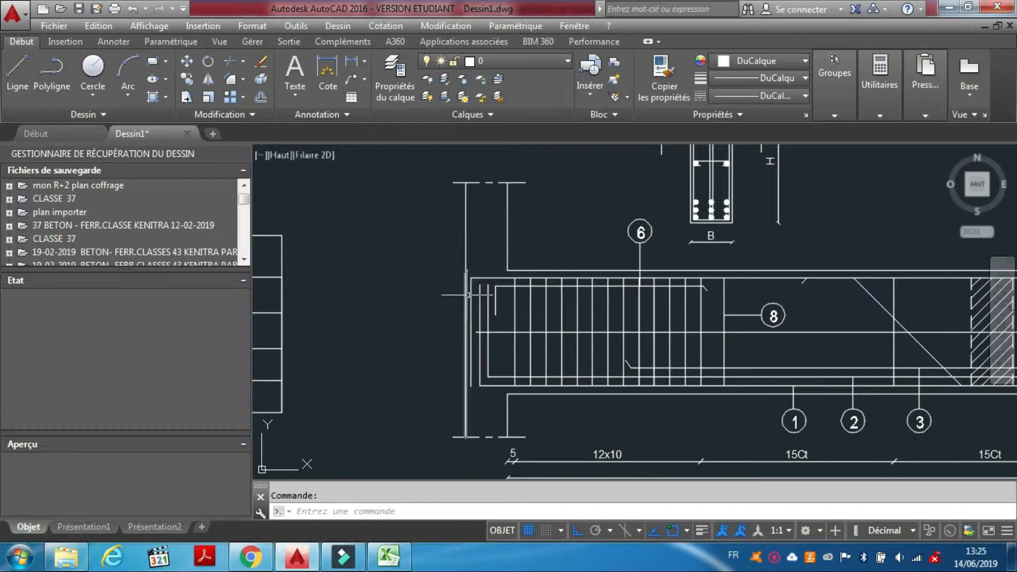
scroll(467, 294, down, 5)
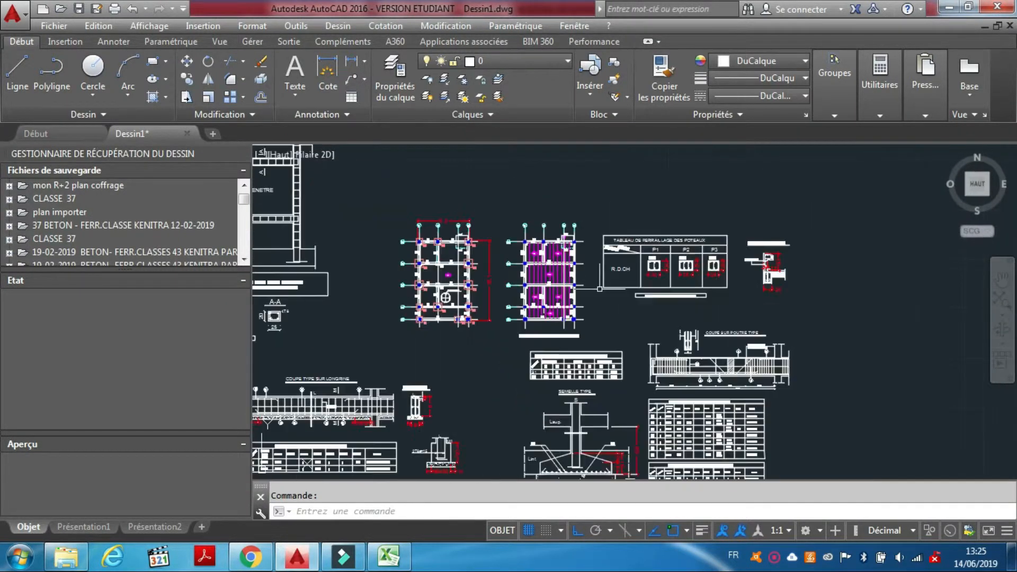
Step: Add a linear dimension below beam N3 on axis D between the outer faces of its two P1 columns
scroll(585, 286, up, 4)
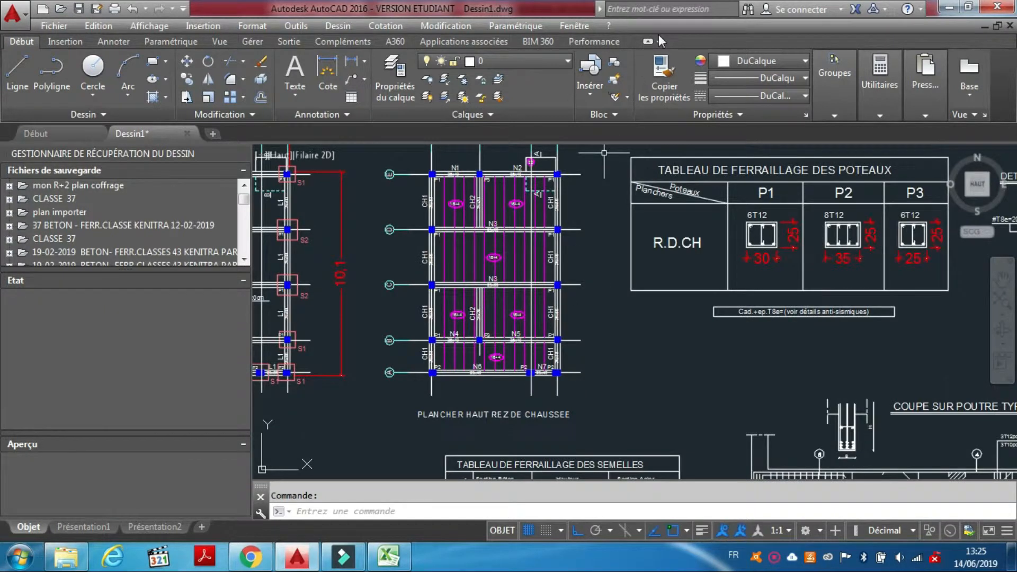
click(351, 61)
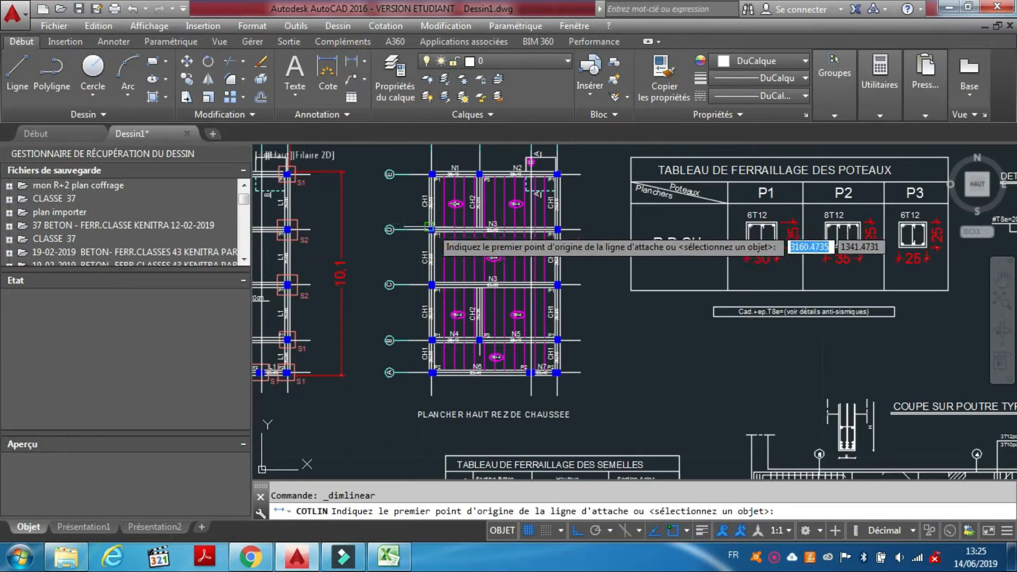
scroll(430, 228, up, 7)
click(381, 234)
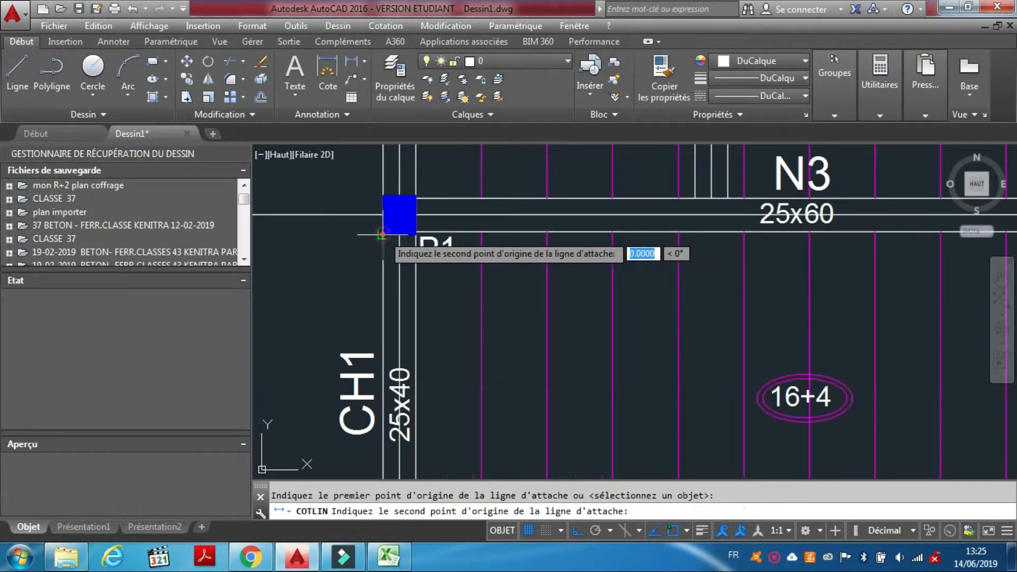
scroll(381, 233, down, 5)
scroll(460, 263, up, 8)
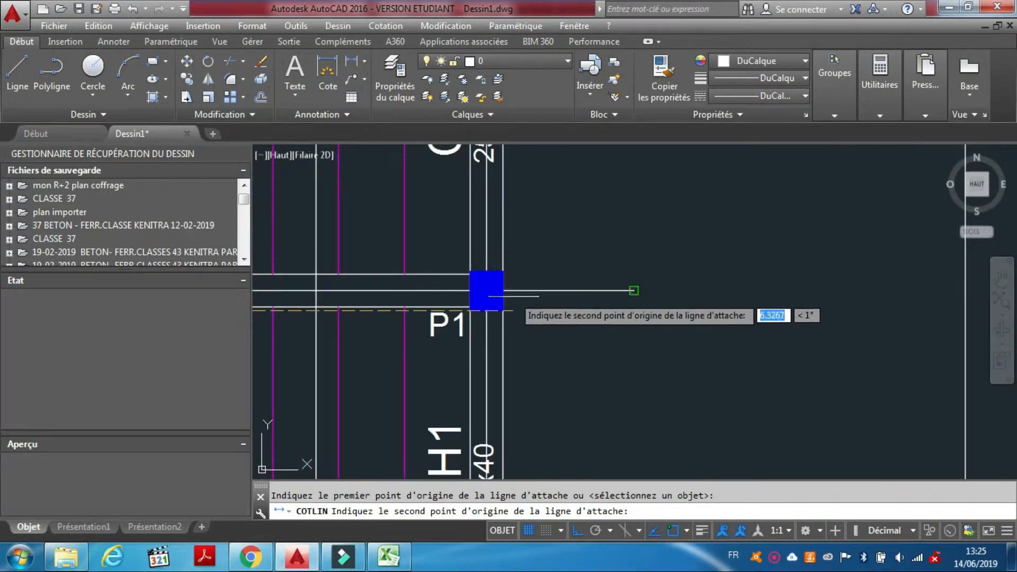
click(502, 310)
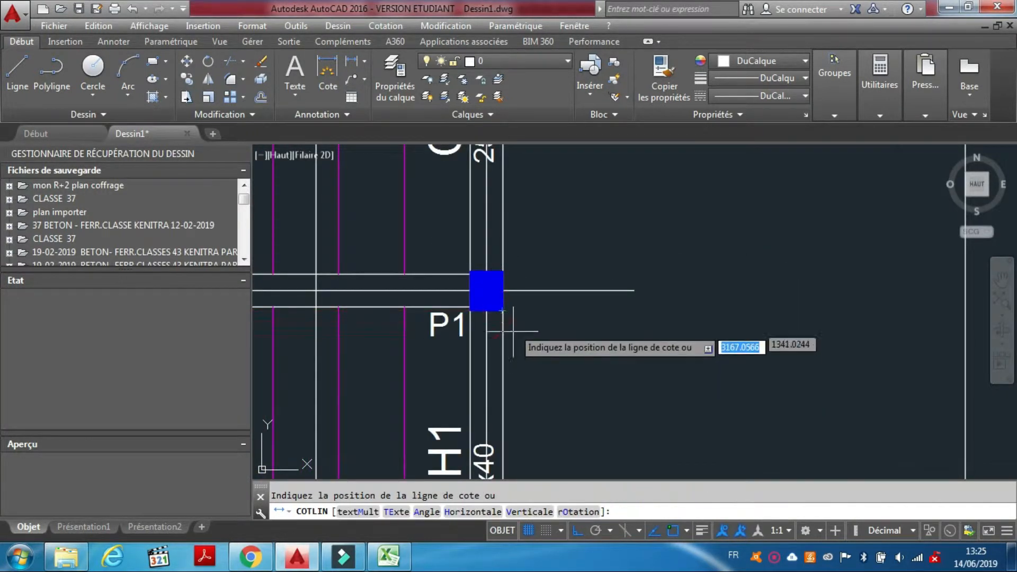
click(516, 363)
scroll(515, 363, down, 5)
scroll(608, 353, up, 3)
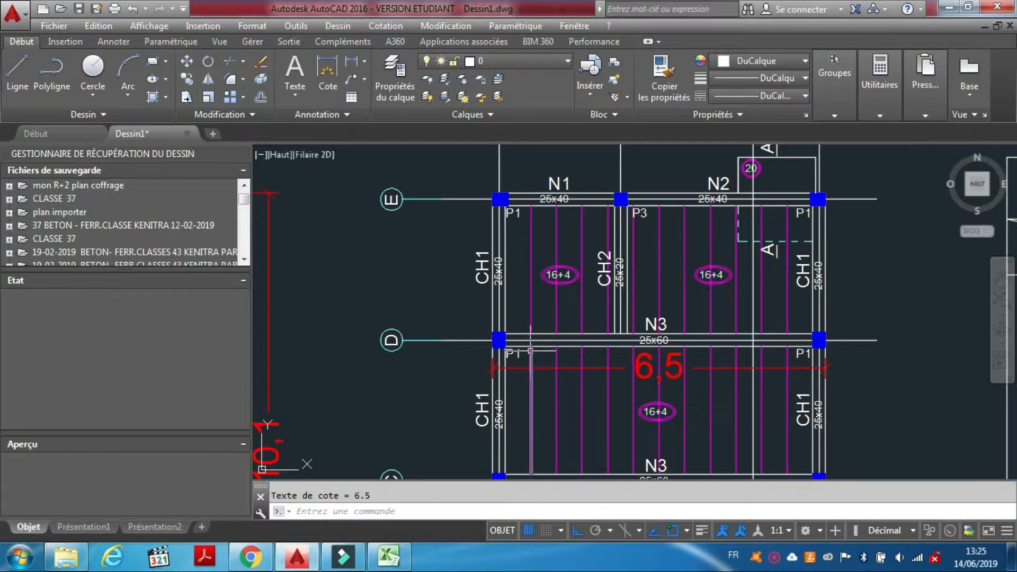
mouse_move(531, 350)
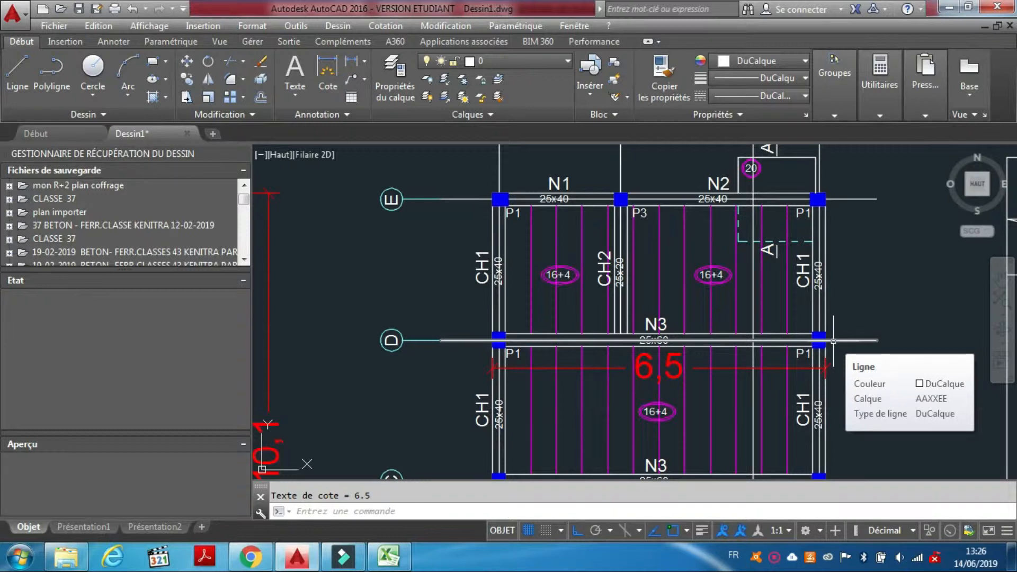
Step: Switch to Excel and enter a length of 6,92 in column F of the N3 Fil 14 row
click(388, 556)
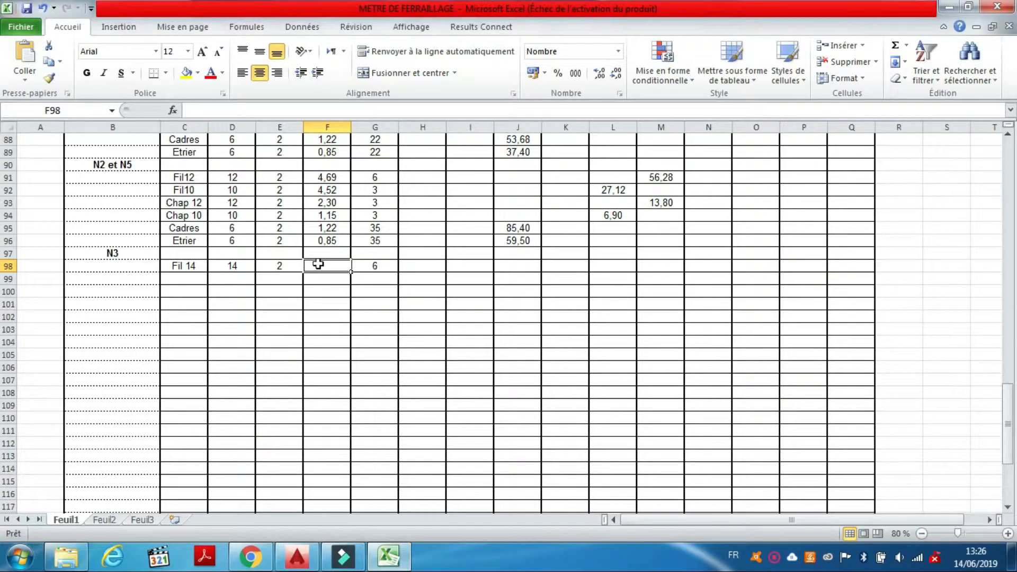
text(6)
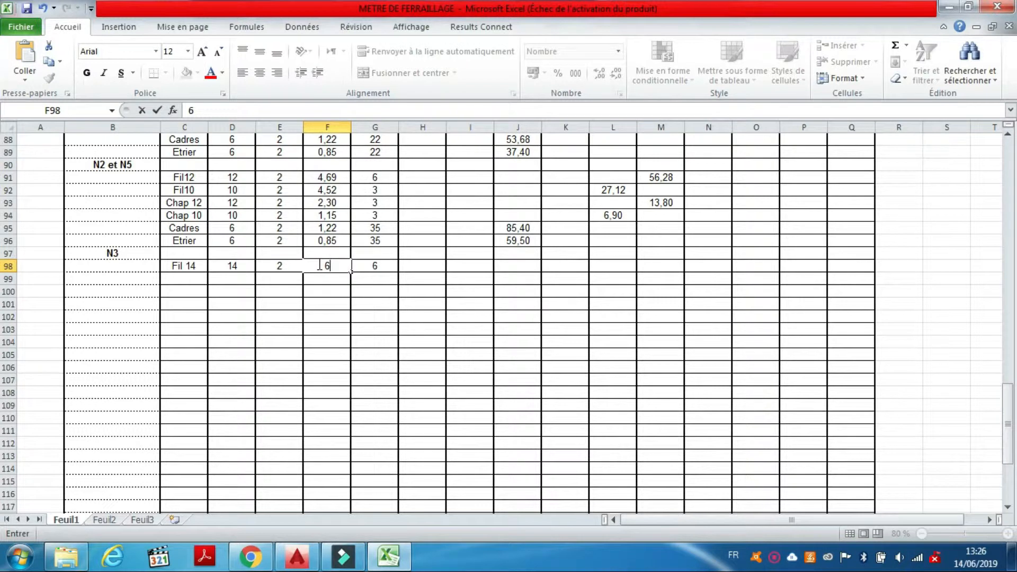
text(,92)
click(417, 263)
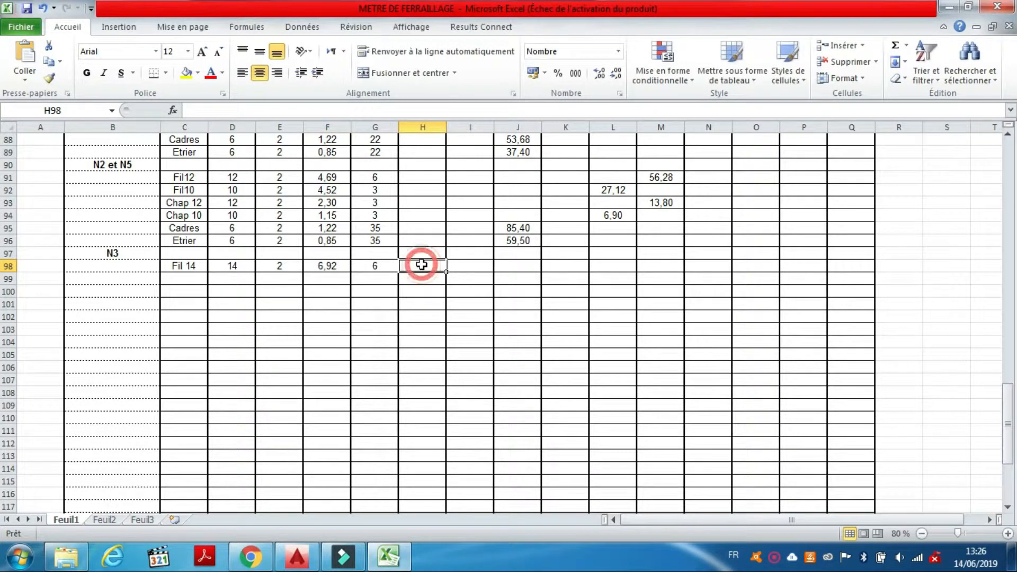
Step: Copy the diameter 14 total formula from N8 down column N past the N3 Fil 14 row
click(531, 243)
scroll(627, 309, up, 3)
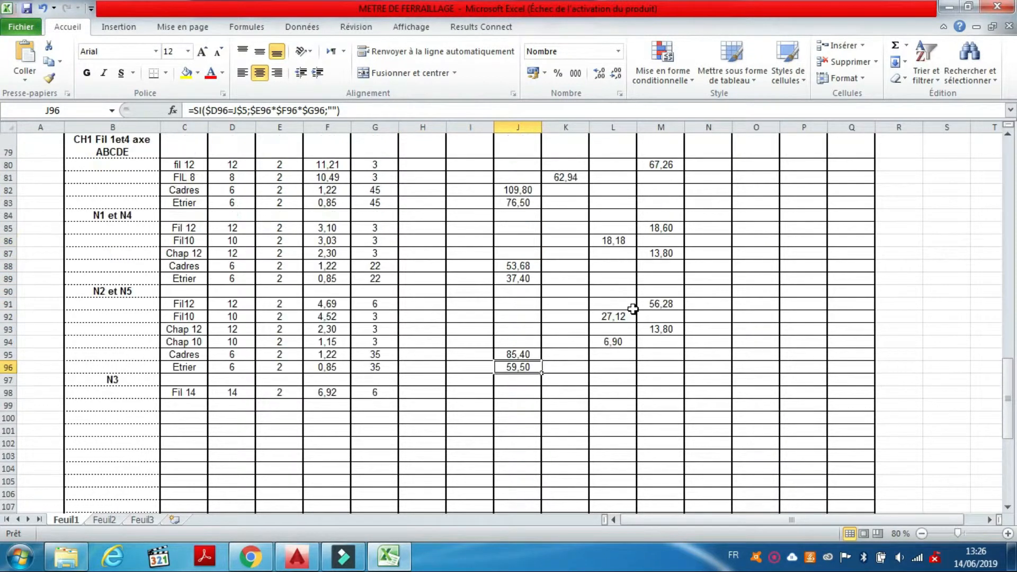
scroll(633, 309, up, 20)
click(709, 233)
double_click(708, 233)
key(Escape)
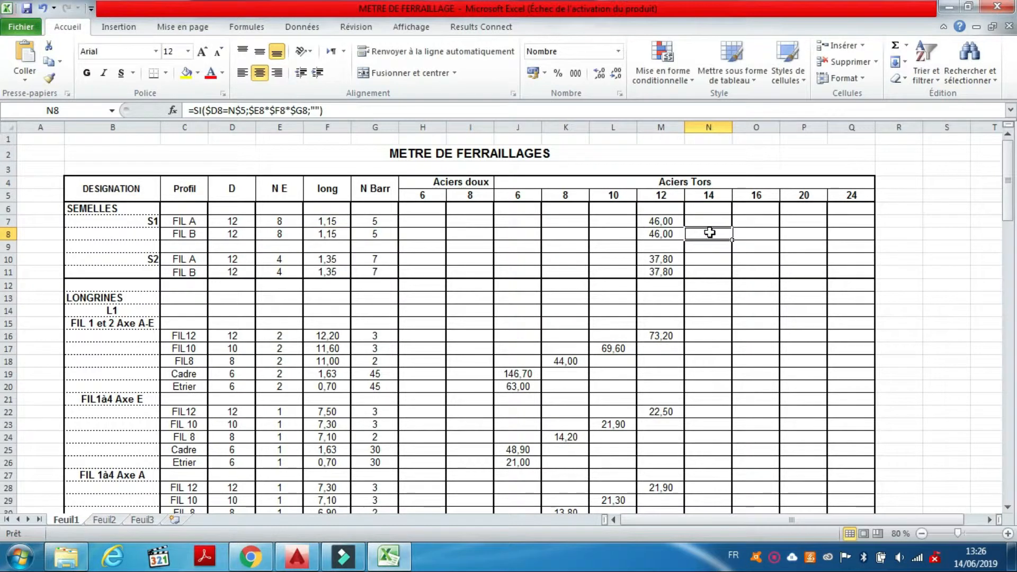
drag(734, 242, 722, 493)
click(706, 240)
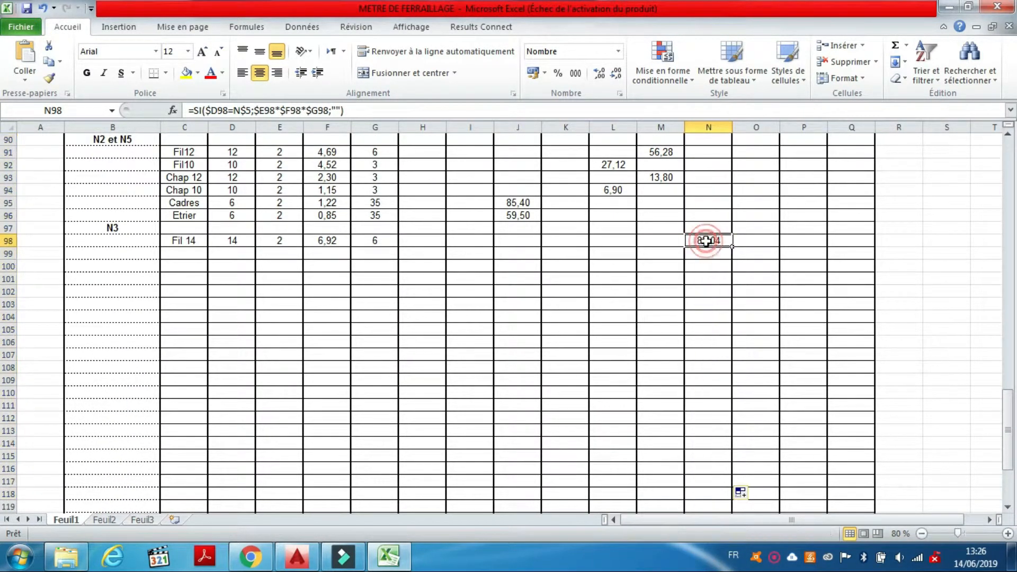
scroll(706, 240, down, 5)
scroll(694, 297, up, 7)
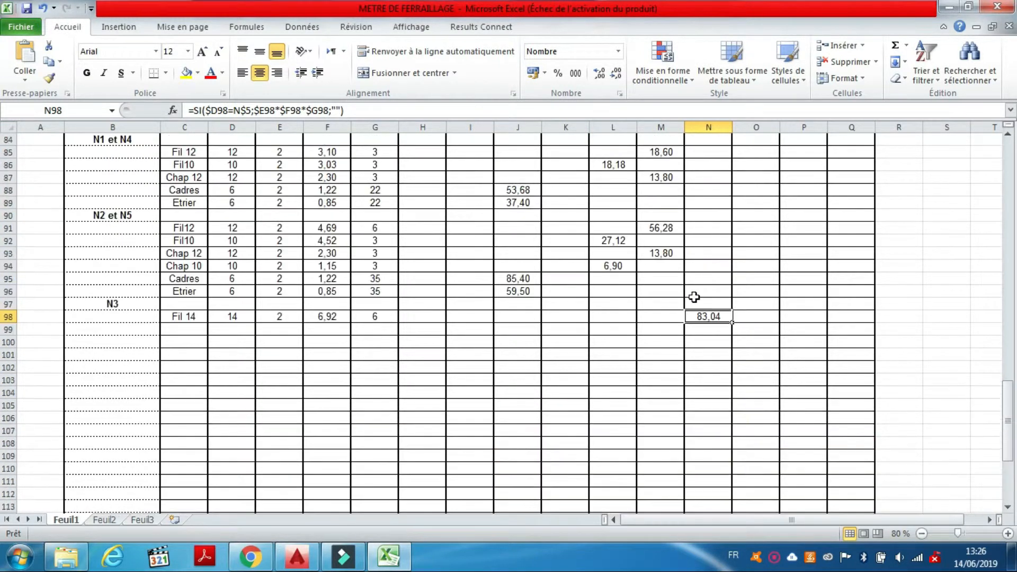
Step: Start the second N3 bar row in row 99 with the label Fil 10
click(179, 329)
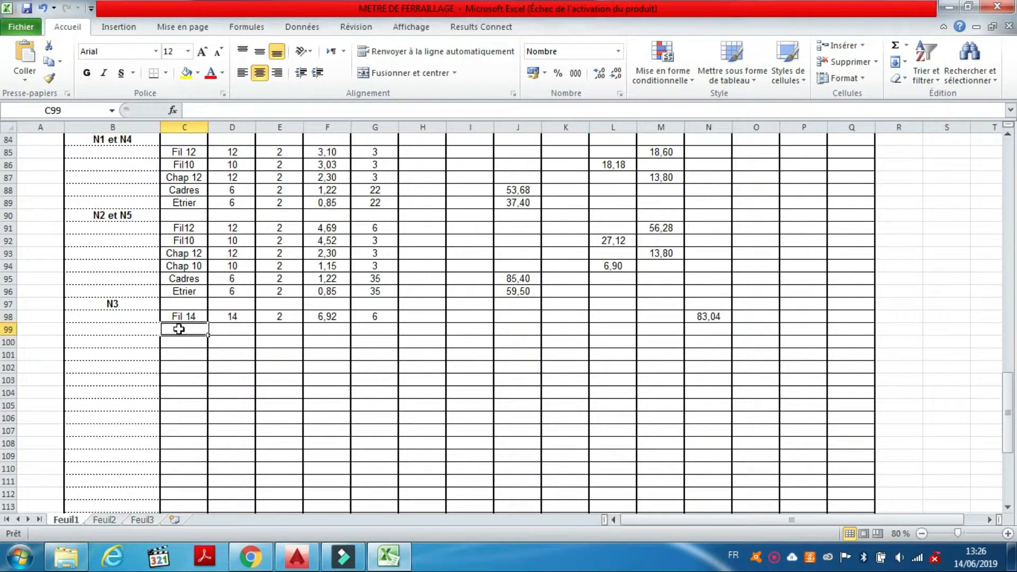
text(f)
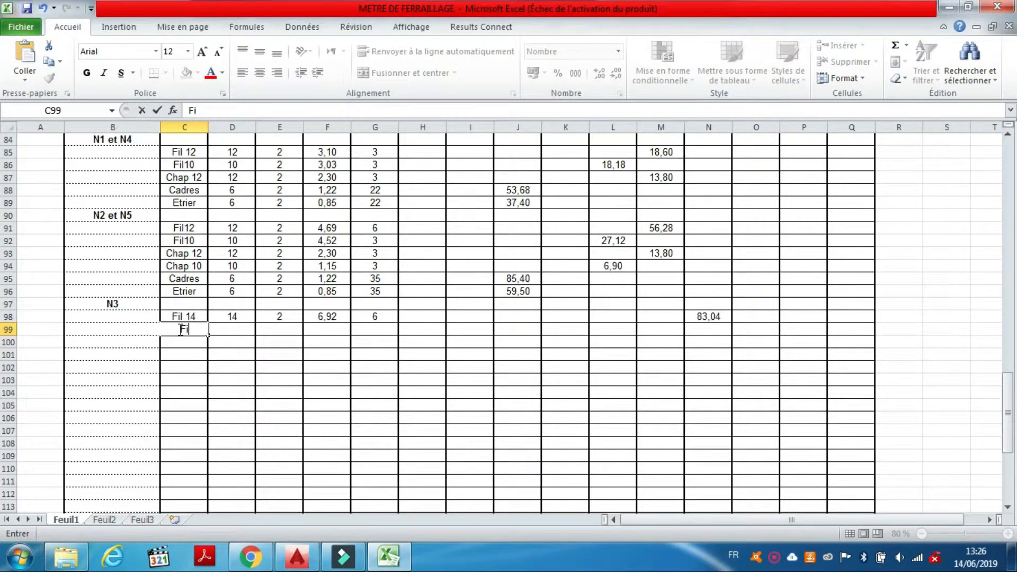
text(il 10)
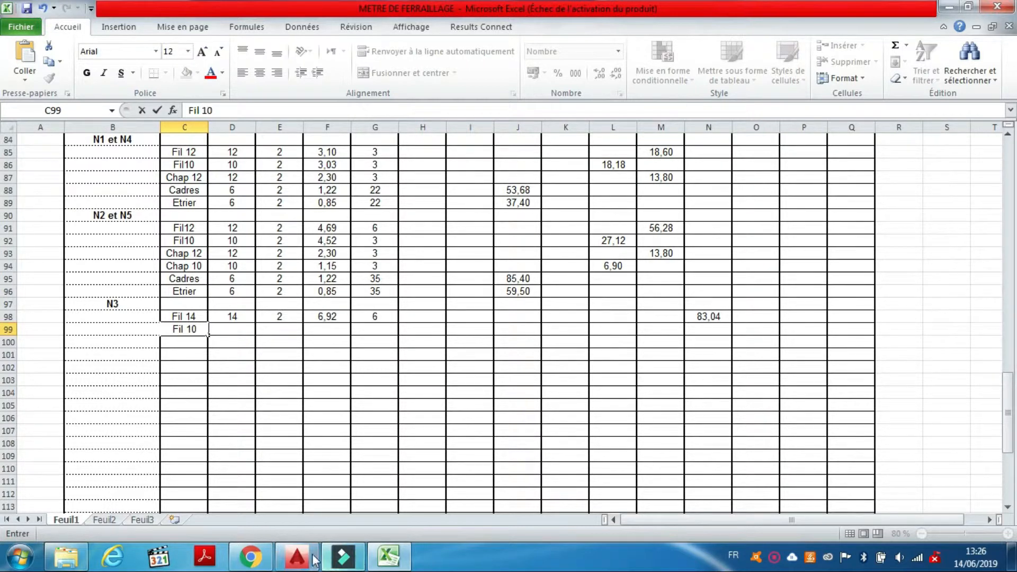
Step: Switch to AutoCAD and check the upper bars specified for N3 in the Acier-4 column of the beam reinforcement table
click(296, 556)
scroll(569, 283, down, 3)
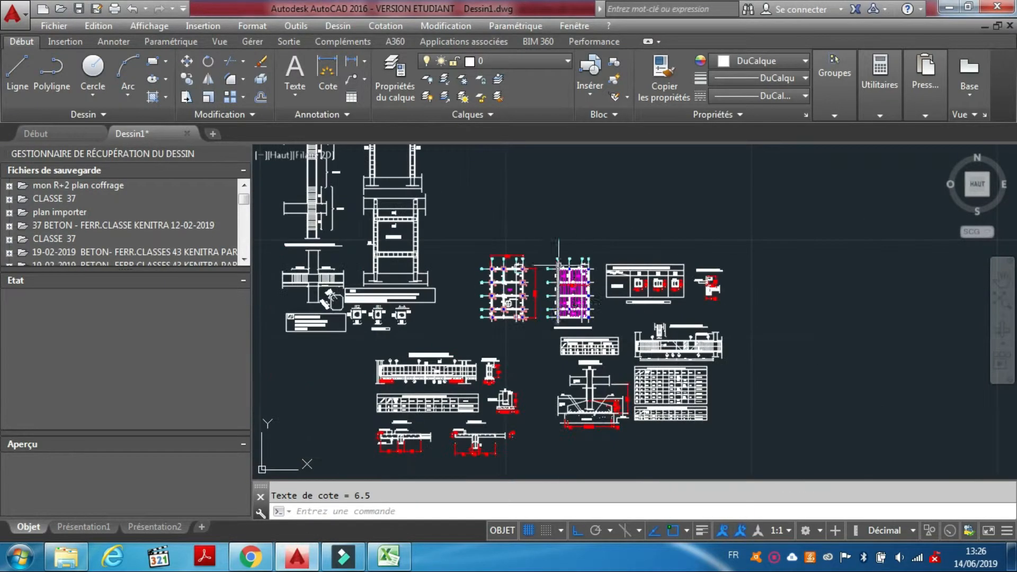
scroll(588, 360, up, 3)
scroll(587, 361, down, 3)
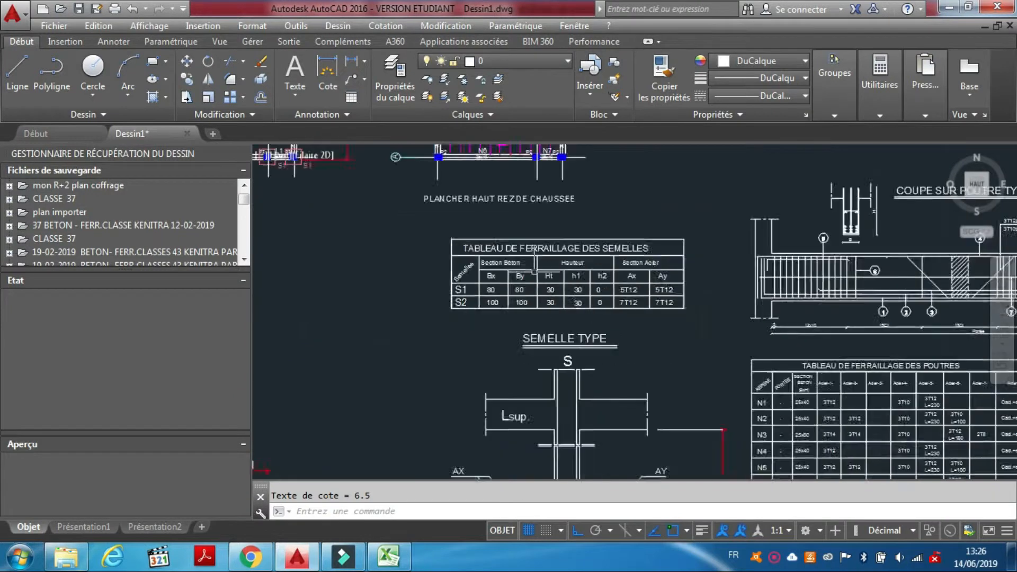
scroll(593, 314, up, 6)
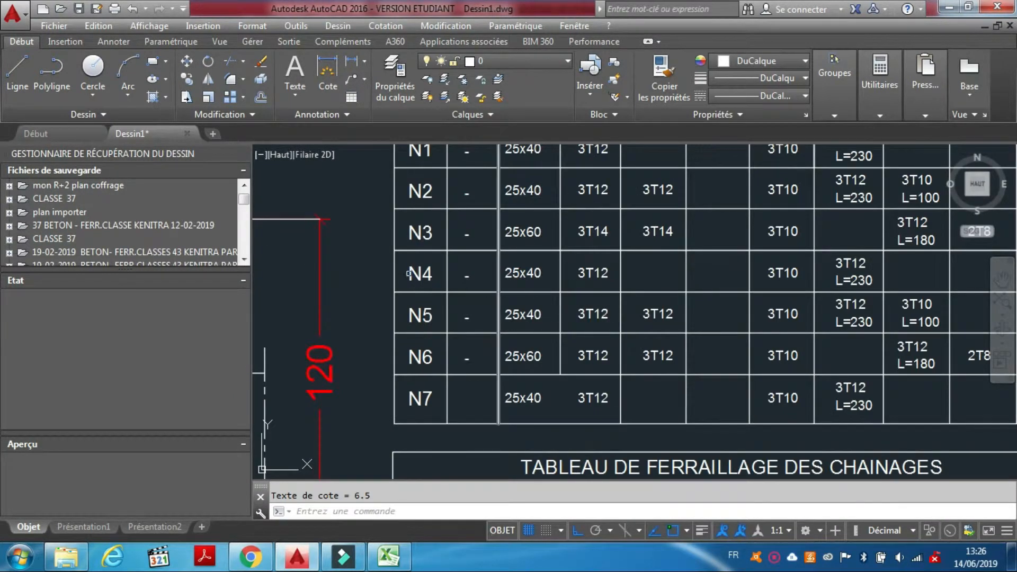
scroll(412, 273, down, 3)
scroll(419, 274, up, 1)
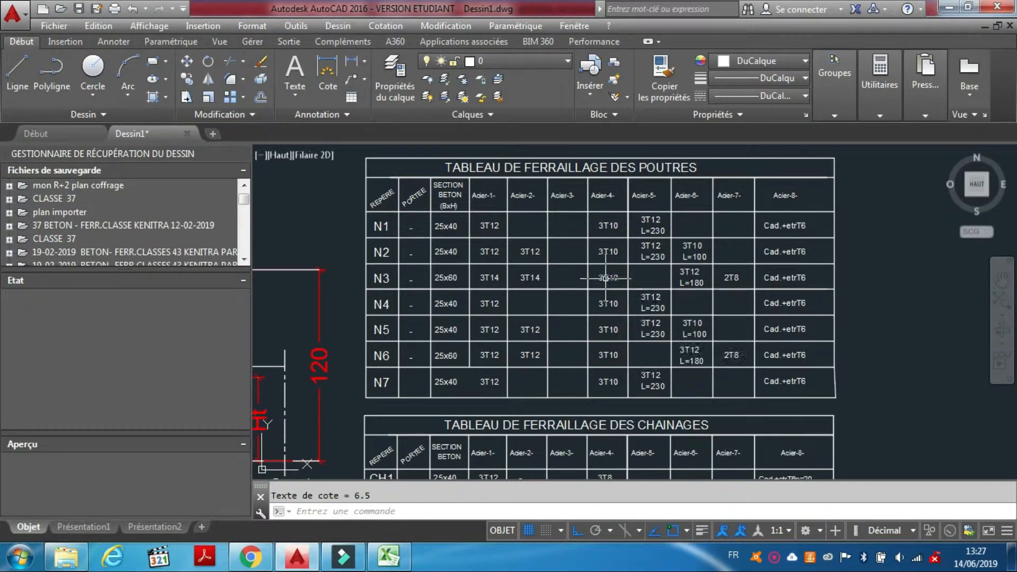
Step: In Excel, enter 10 in D99 and 2 in E99 for Fil 10, and copy the 2 down to E102
click(402, 561)
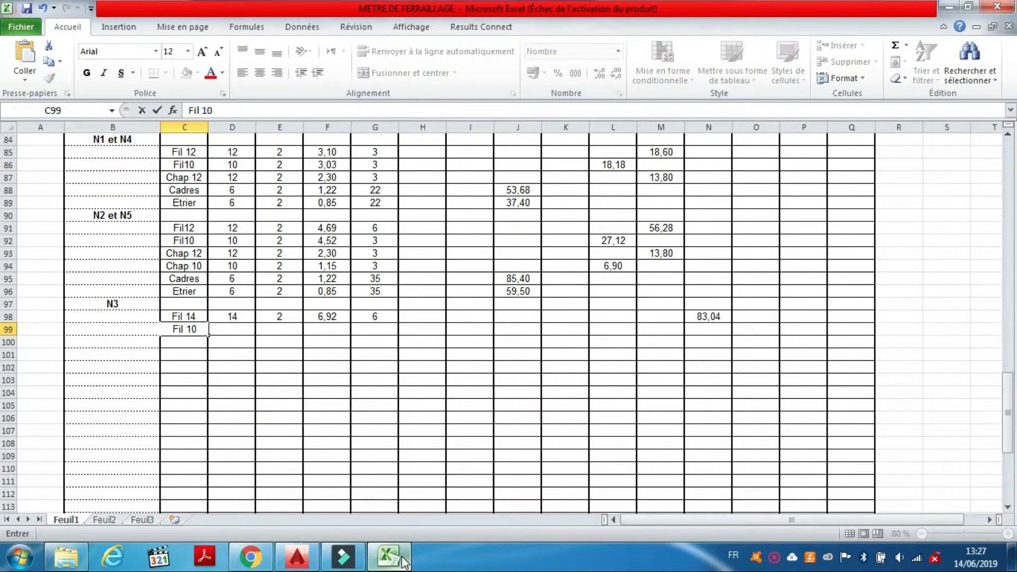
click(230, 331)
text(10)
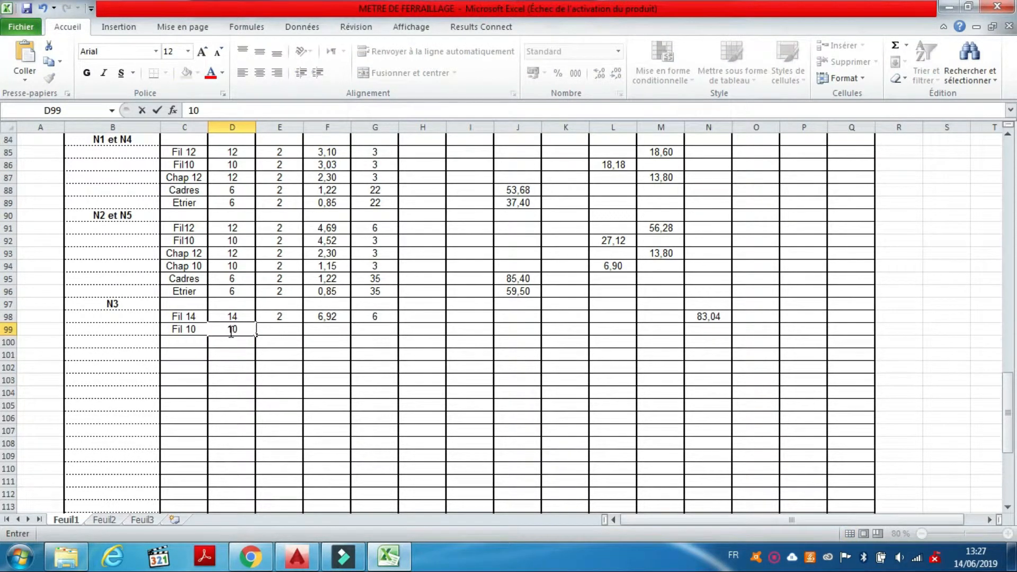
click(284, 326)
text(2)
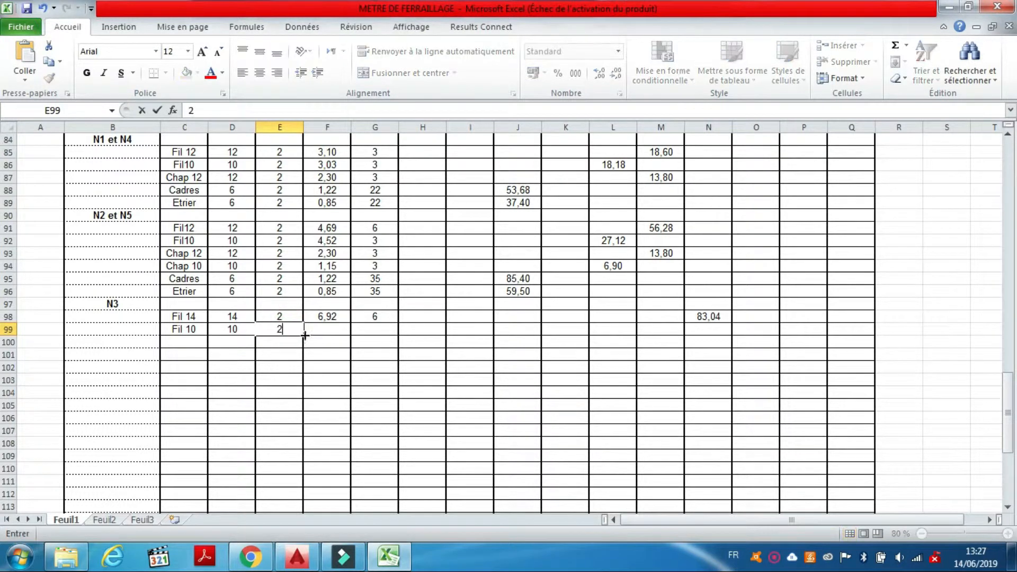
drag(306, 337, 305, 371)
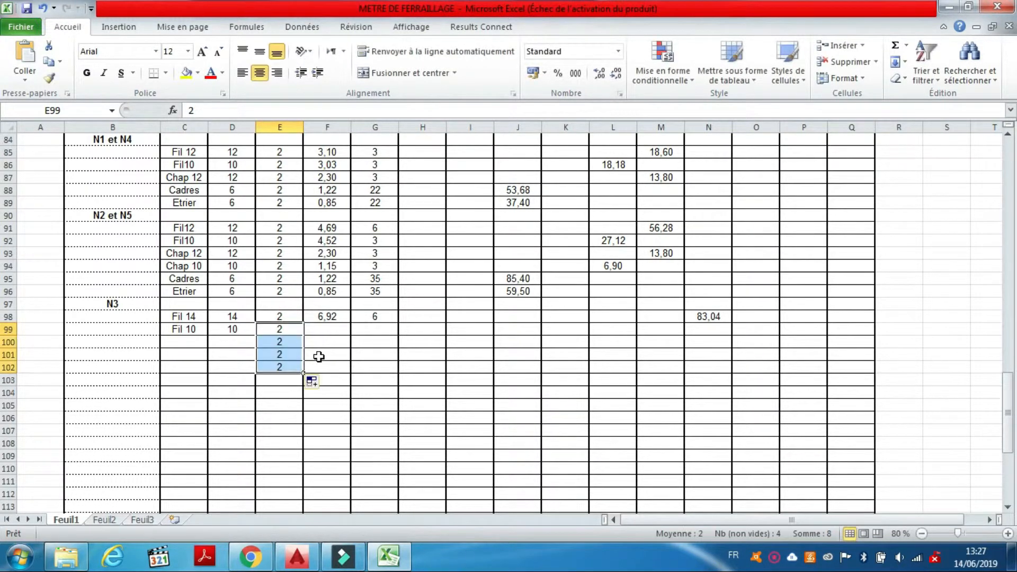
Step: Dismiss the Windows colour-scheme prompt and enter length 6,80 and bar count 3 in the N3 Fil 10 row
click(332, 330)
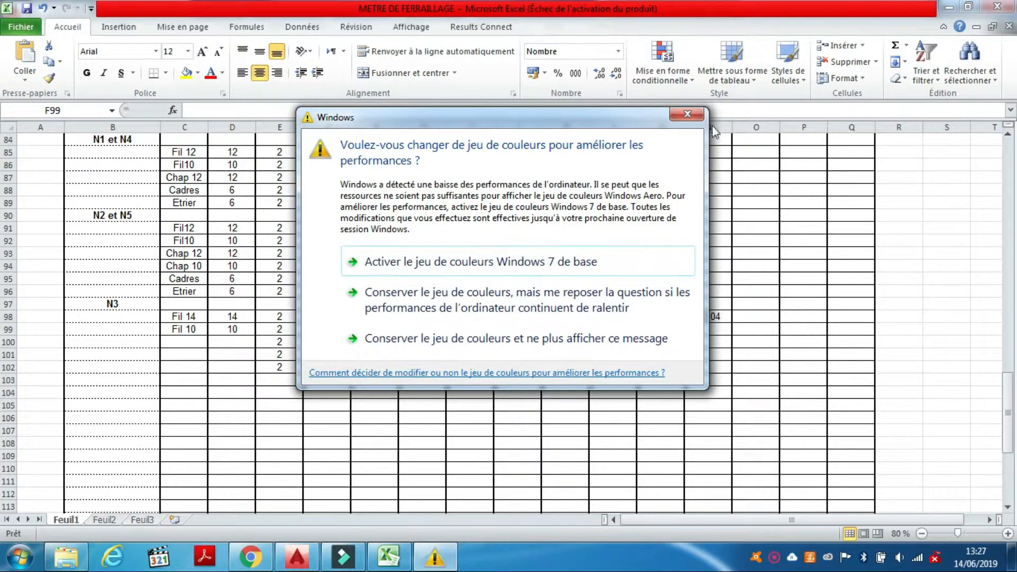
click(688, 114)
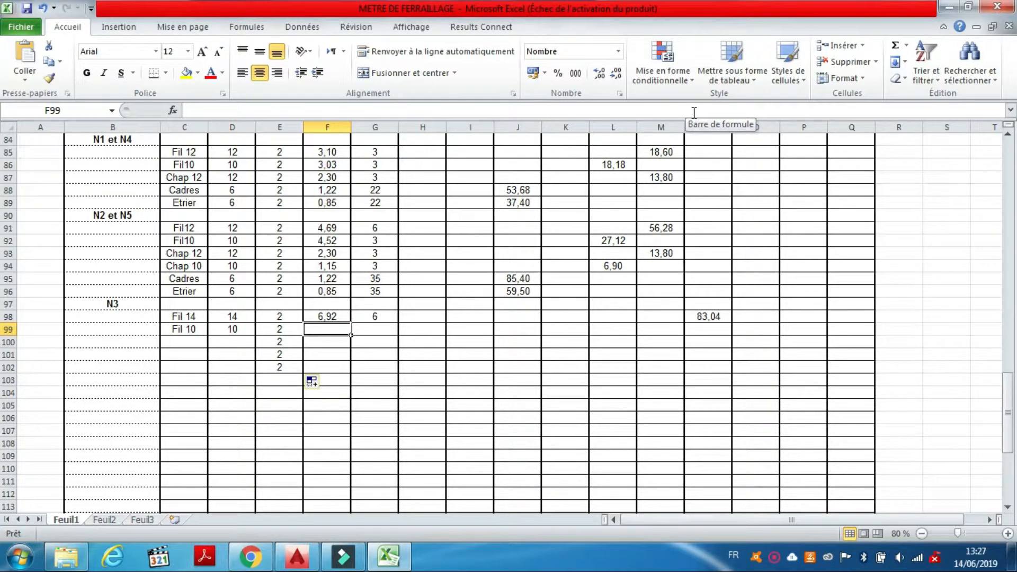
text(6)
text(,84)
key(BackSpace)
text(0)
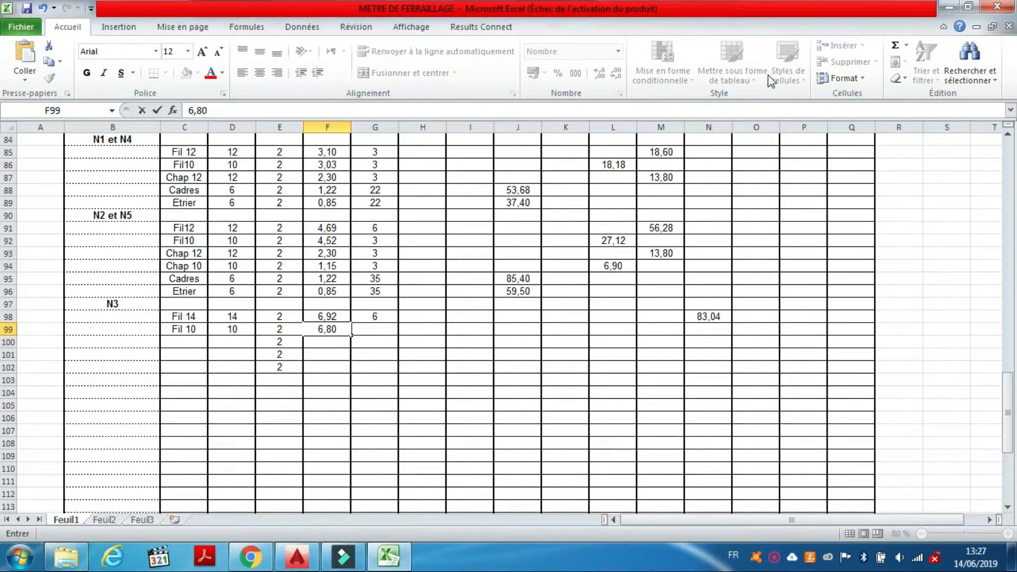
click(380, 328)
text(3)
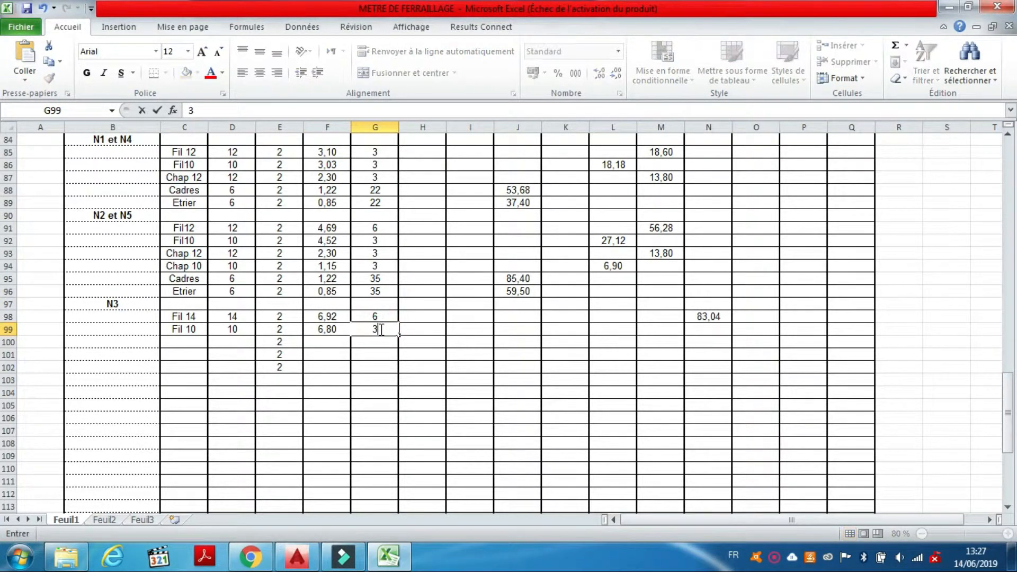
Step: Confirm the N3 Fil 10 row and label the next N3 bar row Fil12 in C100
click(454, 329)
click(617, 330)
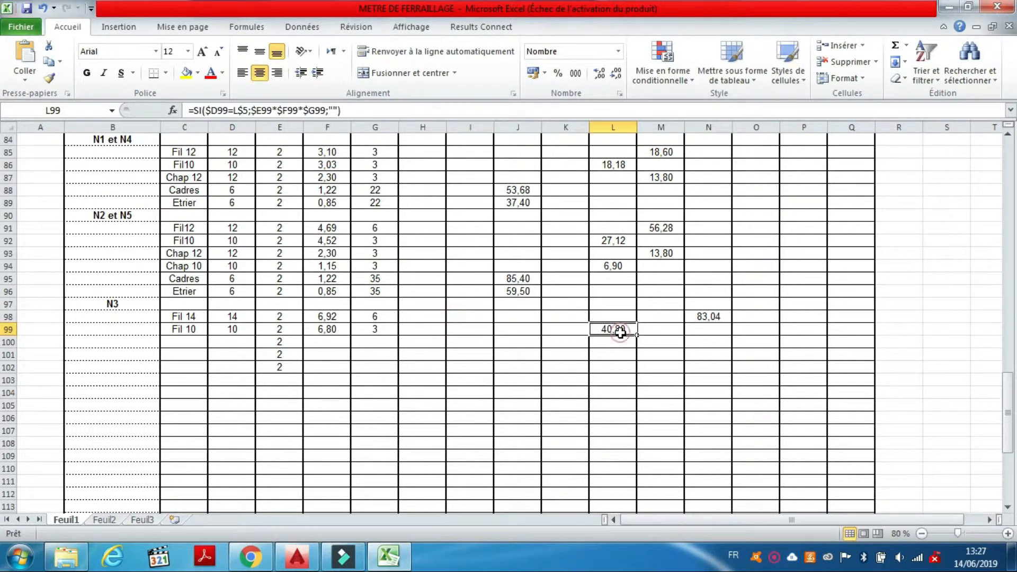
click(194, 343)
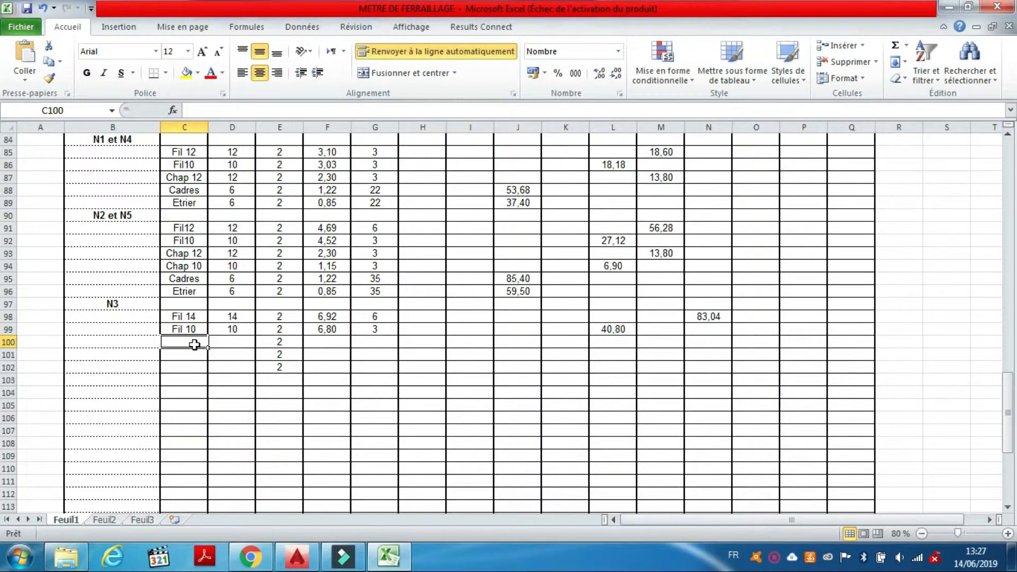
text(Fil12)
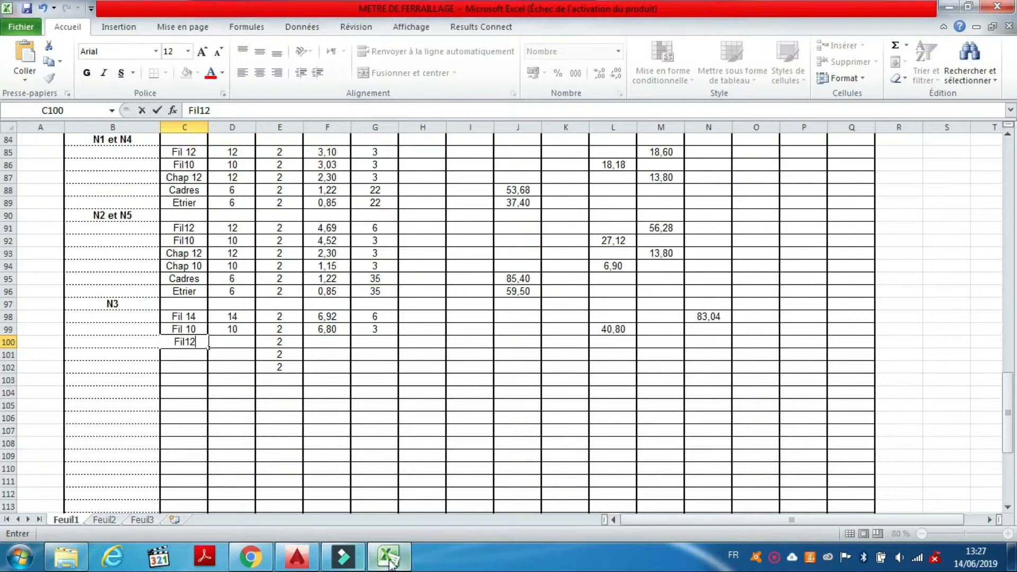
Step: Switch to AutoCAD and examine bar 6 and its end hook in the typical beam section
click(297, 557)
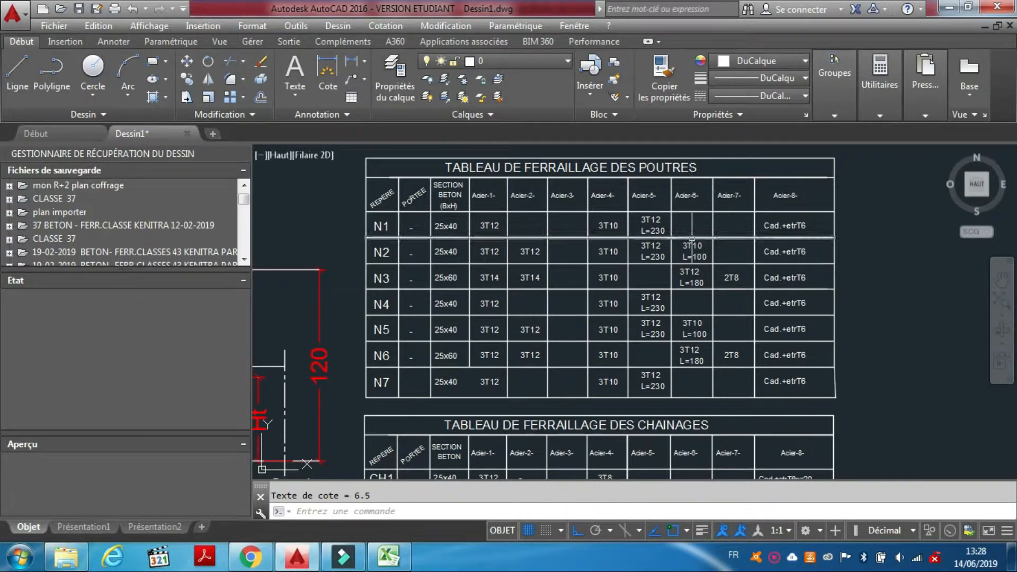
scroll(681, 372, down, 5)
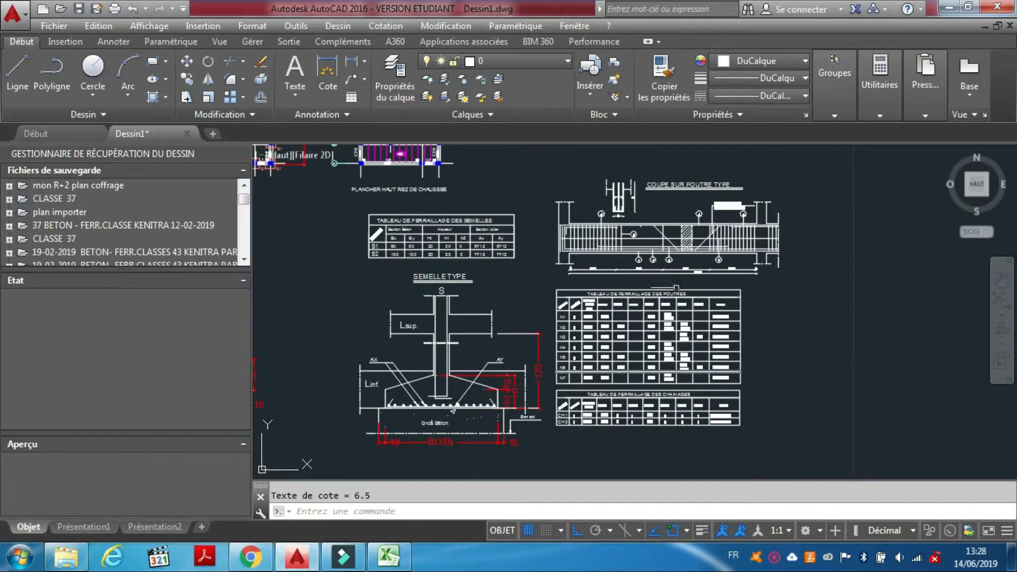
scroll(572, 212, up, 5)
scroll(617, 235, up, 6)
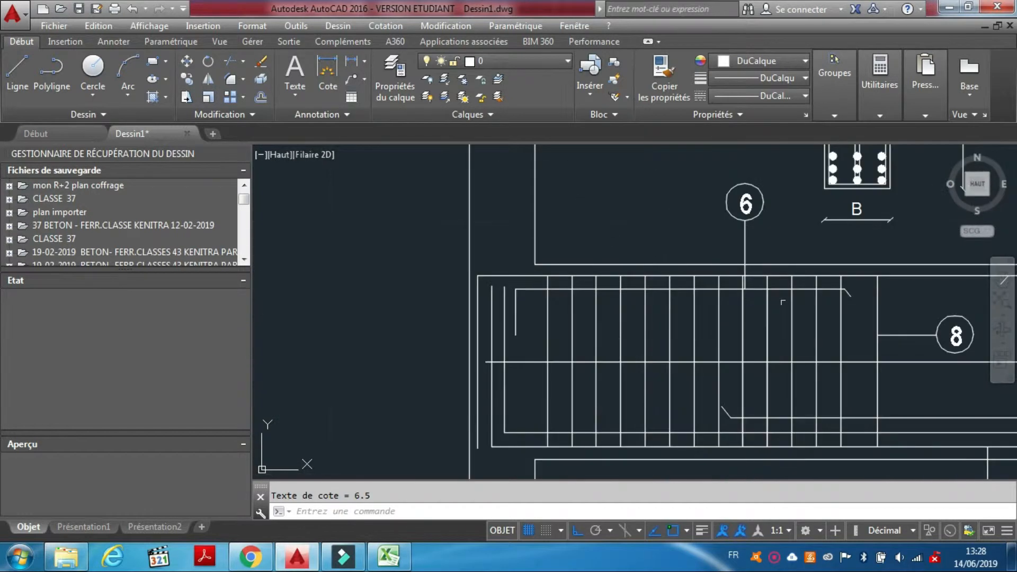
click(749, 286)
scroll(749, 286, down, 5)
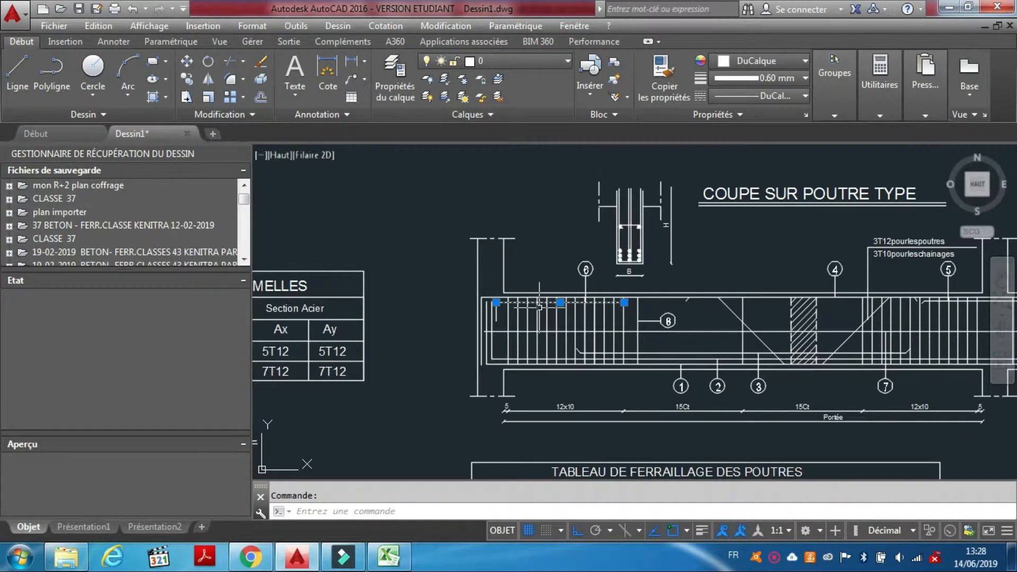
scroll(500, 308, up, 5)
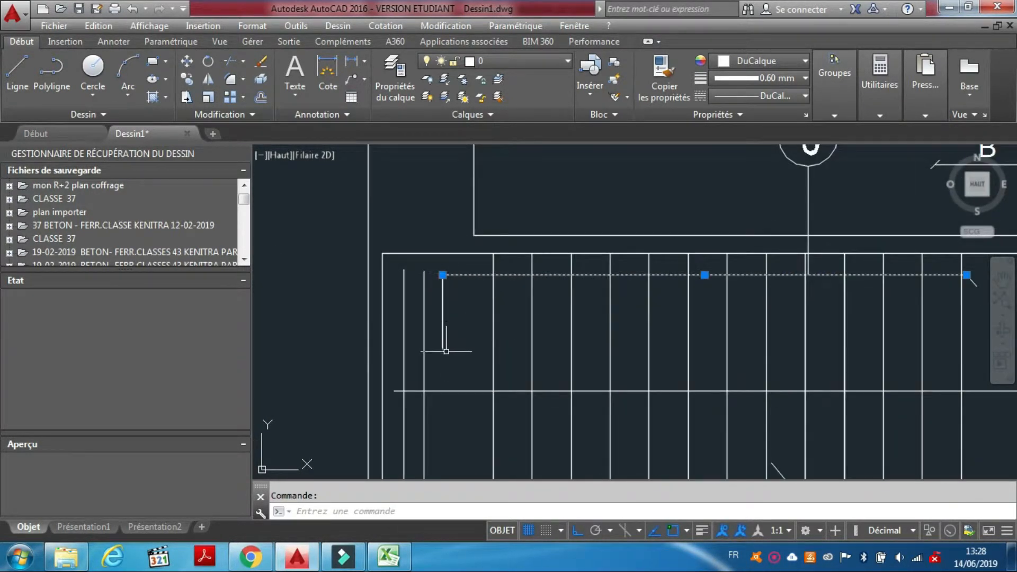
scroll(443, 246, down, 3)
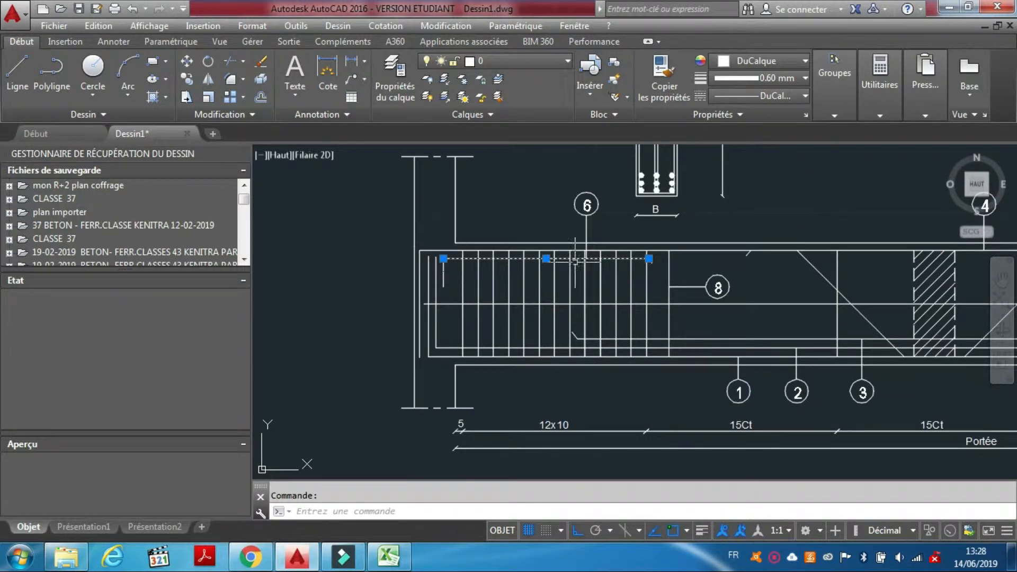
scroll(522, 271, down, 2)
scroll(515, 264, up, 4)
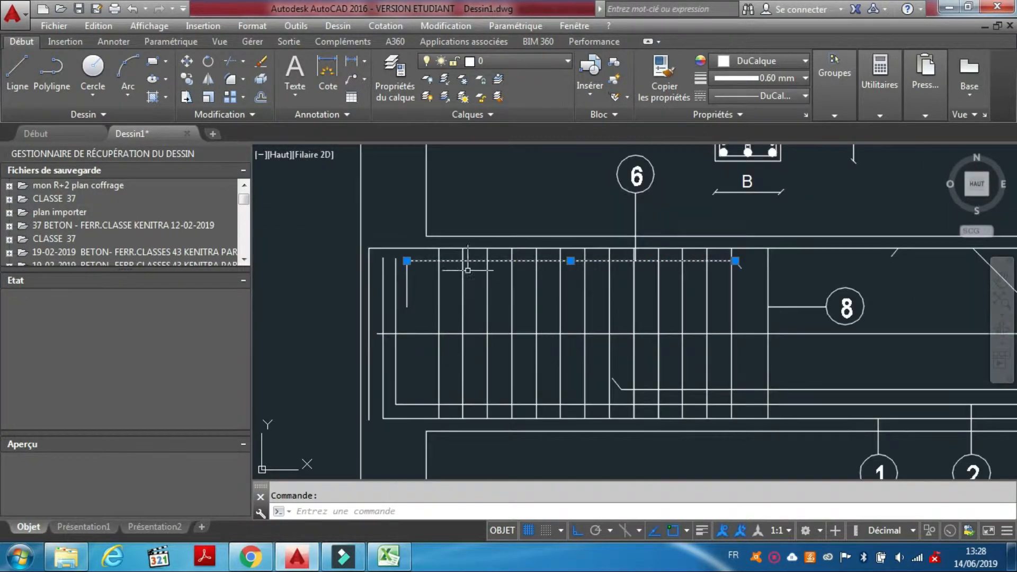
scroll(511, 284, down, 4)
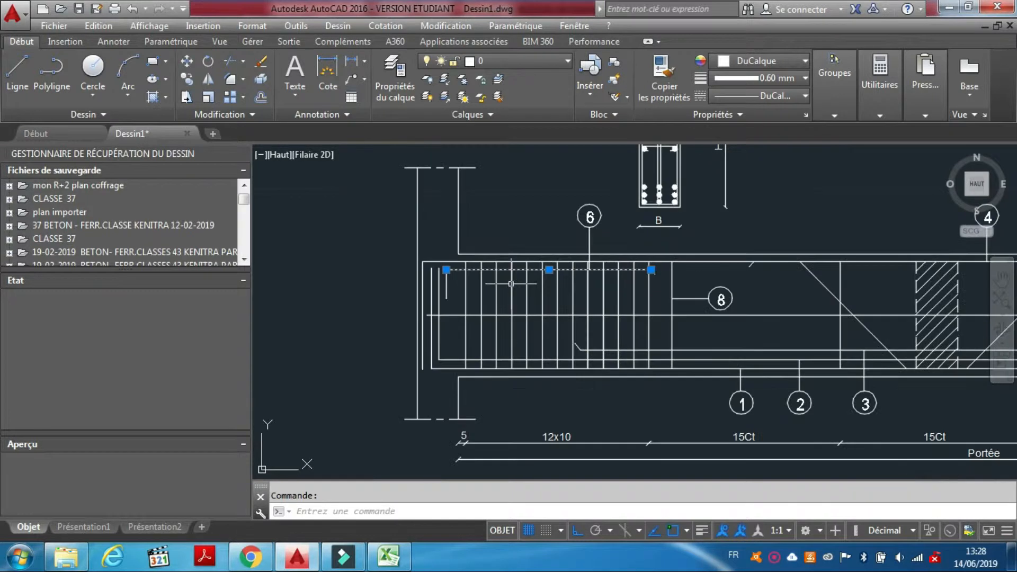
scroll(467, 281, up, 5)
click(437, 285)
key(Escape)
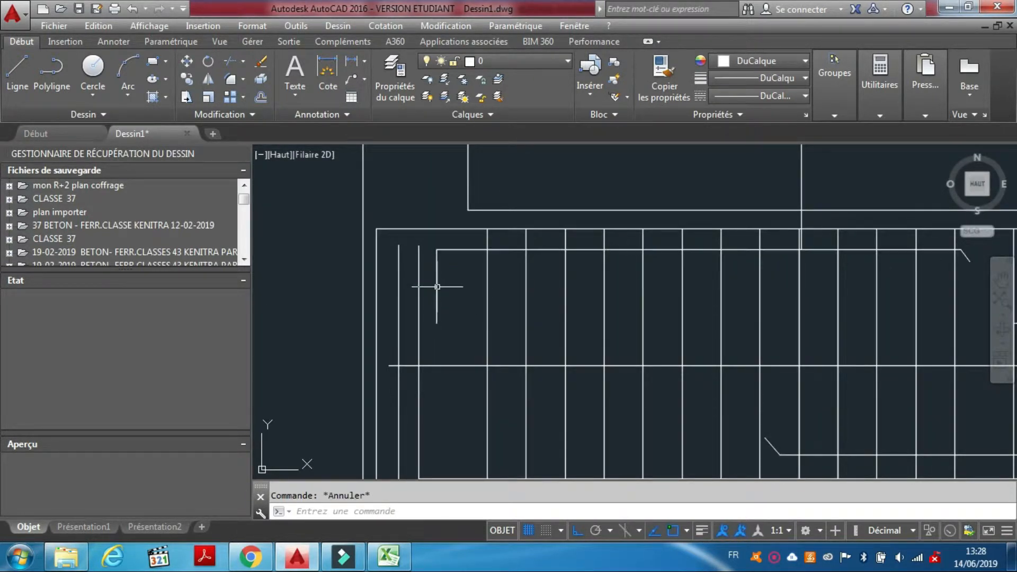
scroll(442, 289, down, 5)
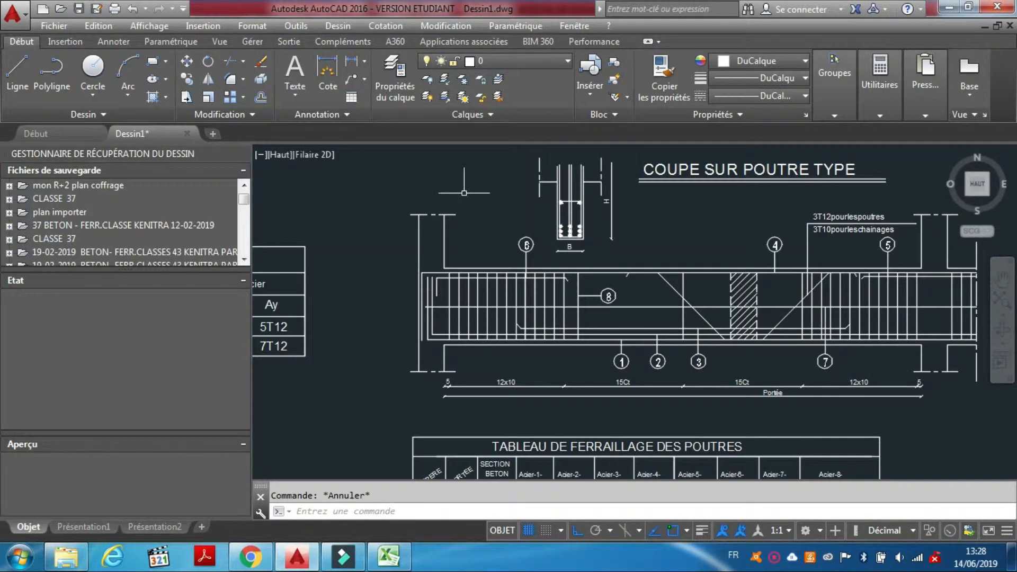
scroll(465, 182, down, 4)
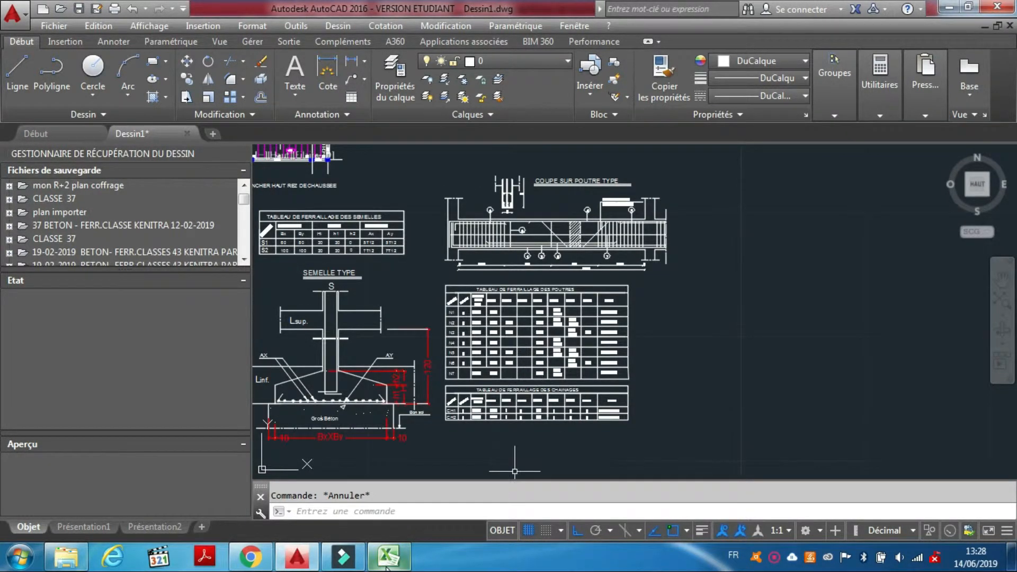
Step: Check the N3 bars and their length in the Acier-6 column of the beam reinforcement table
mouse_move(387, 567)
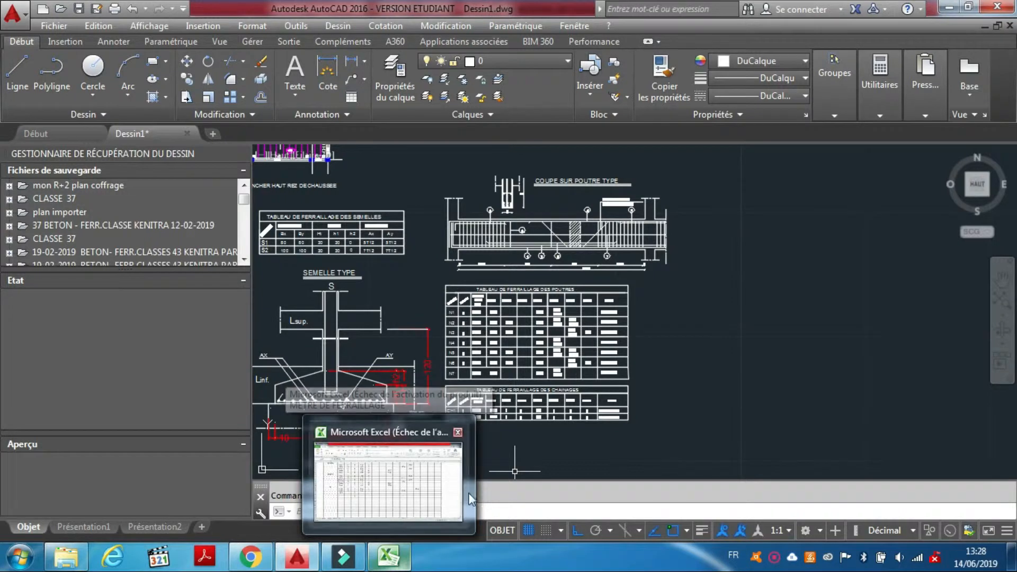
scroll(585, 316, up, 6)
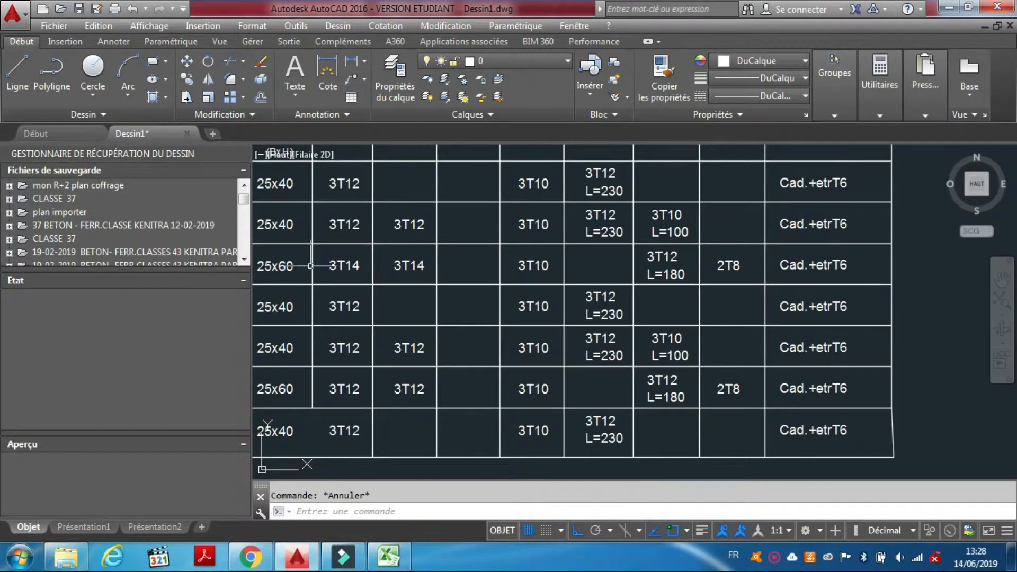
scroll(585, 316, down, 6)
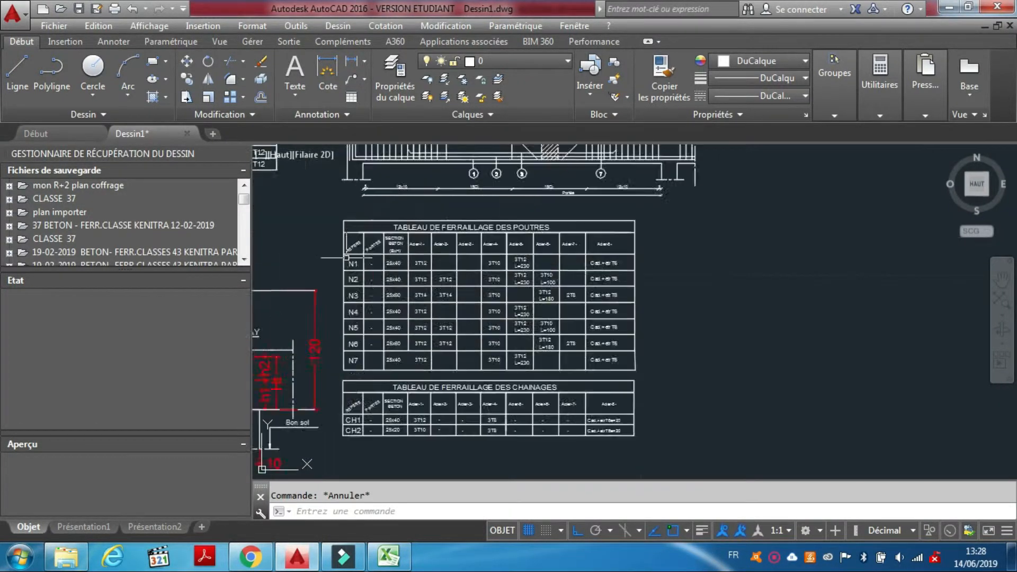
scroll(349, 262, up, 5)
click(358, 318)
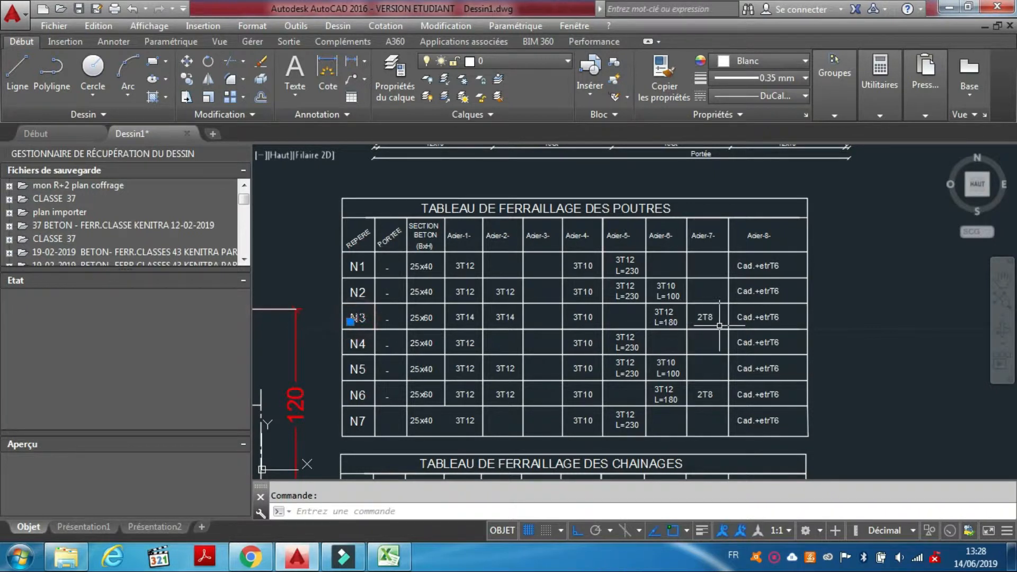
mouse_move(675, 322)
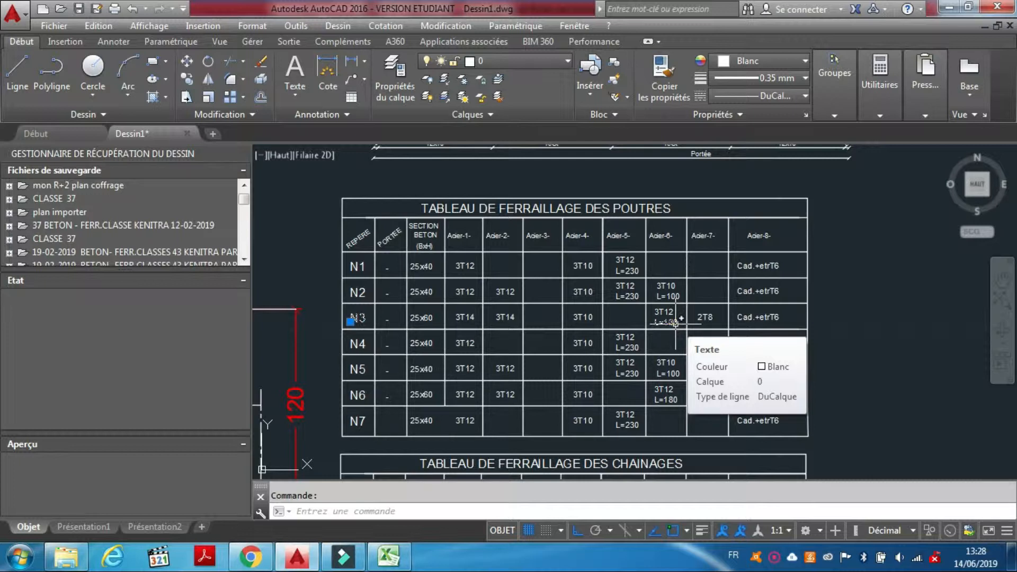
Step: In Excel, complete the N3 Fil12 row with diameter 12, length 1,98 and bar count 3
click(405, 560)
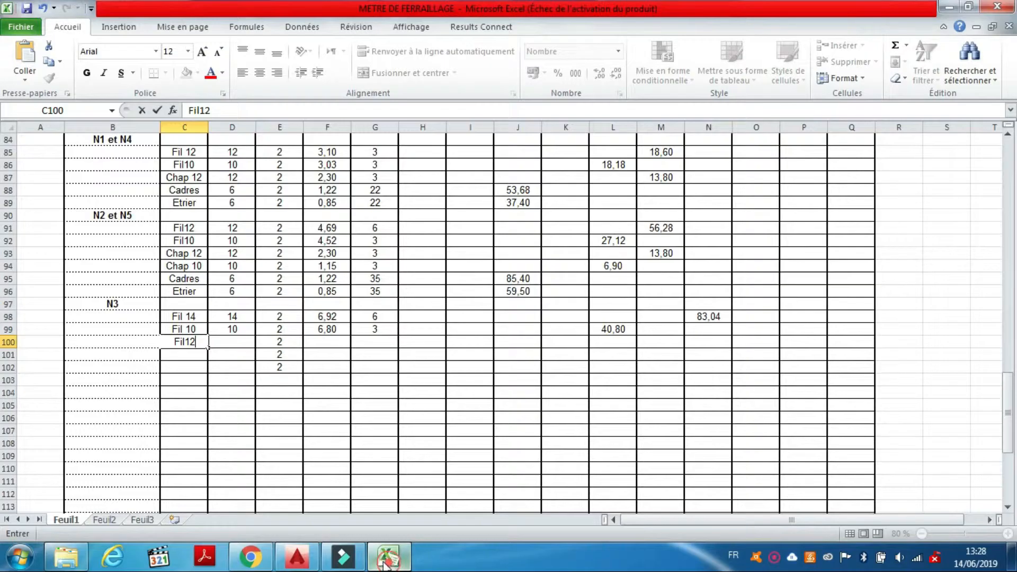
click(230, 341)
text(12)
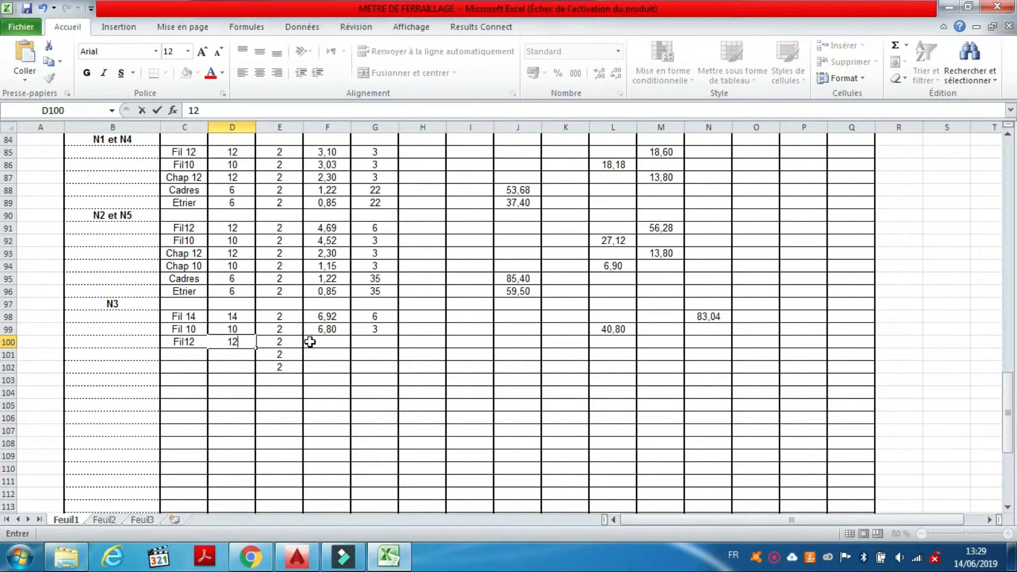
click(318, 342)
text(1,98)
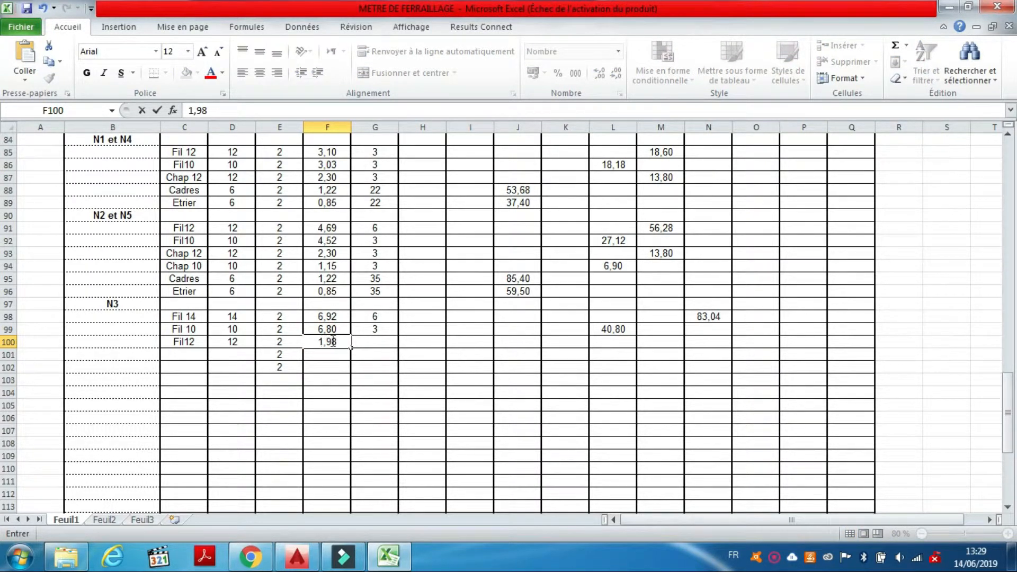
click(366, 343)
text(3)
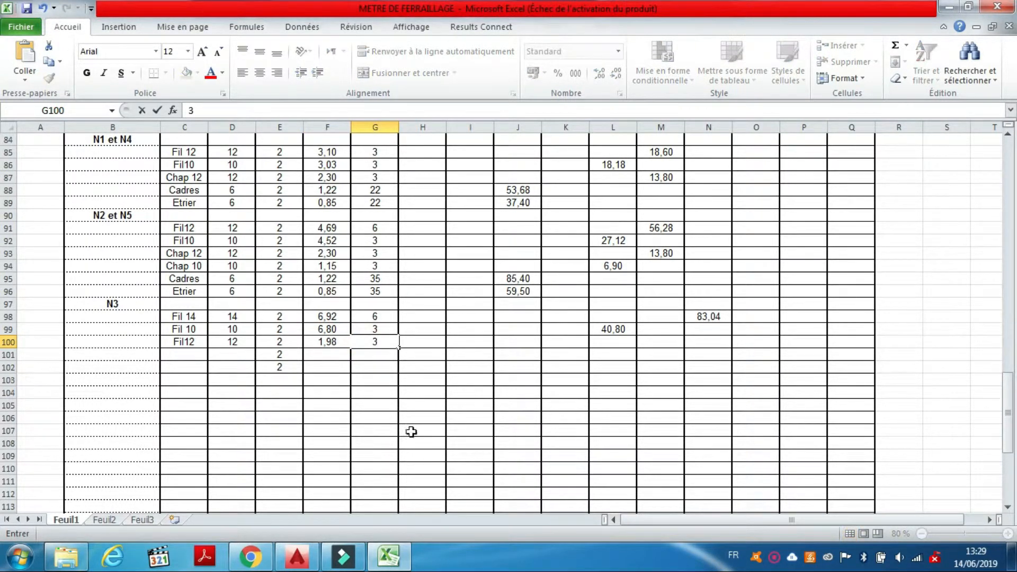
click(437, 405)
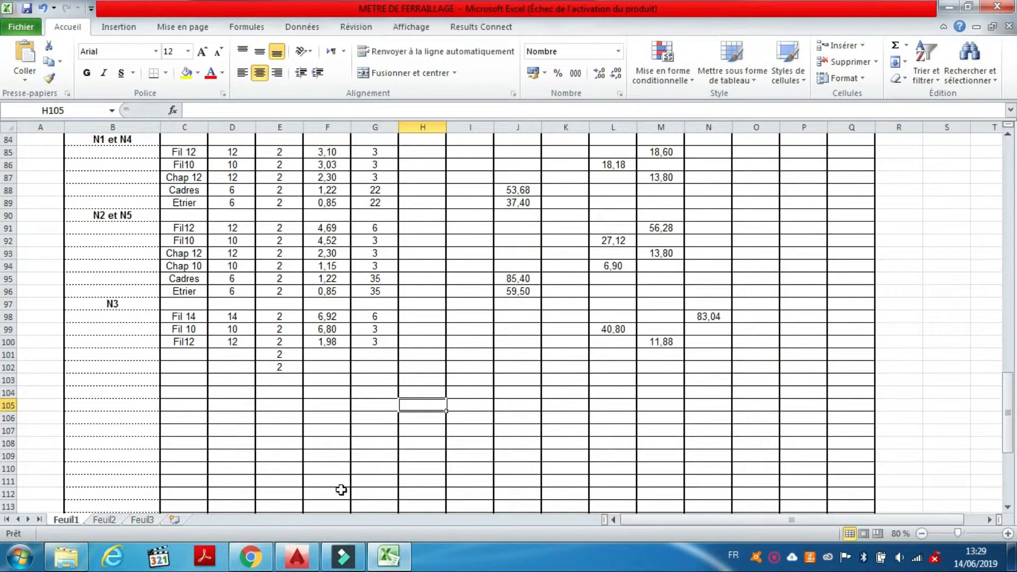
Step: Switch to AutoCAD and check the bars specified for N3 in the Acier-7 column of the beam reinforcement table
click(297, 556)
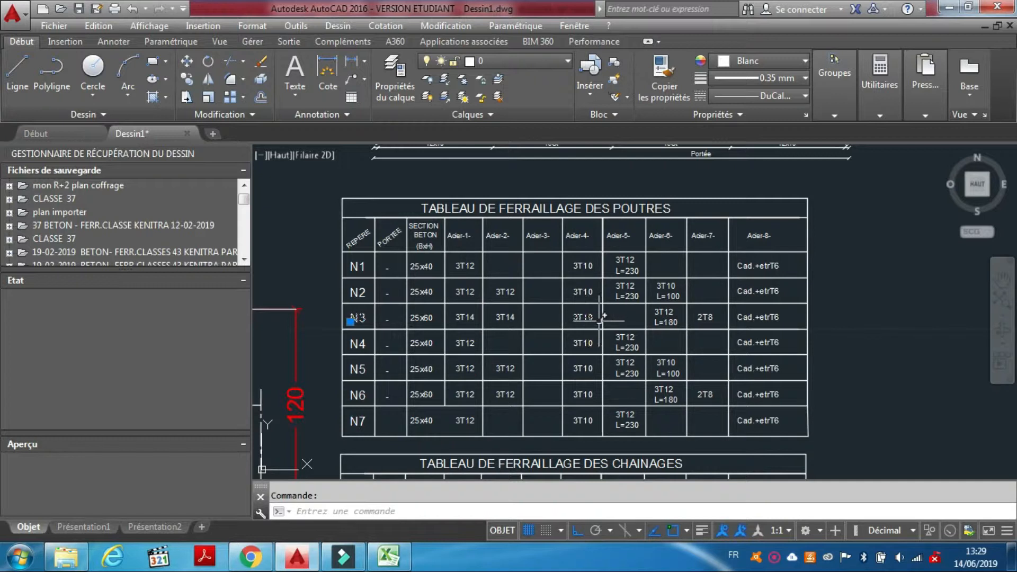
click(704, 317)
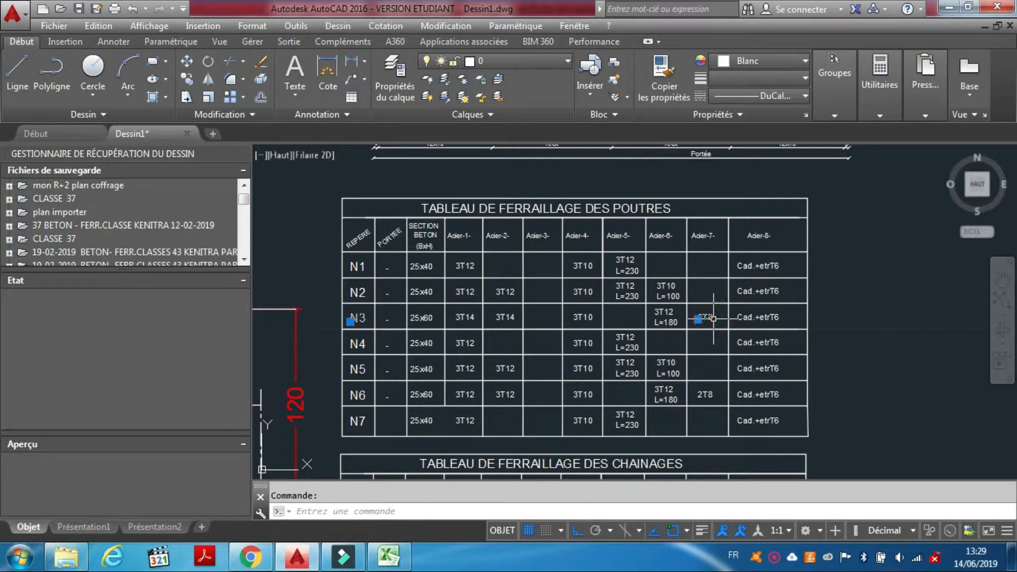
key(Escape)
scroll(703, 332, up, 4)
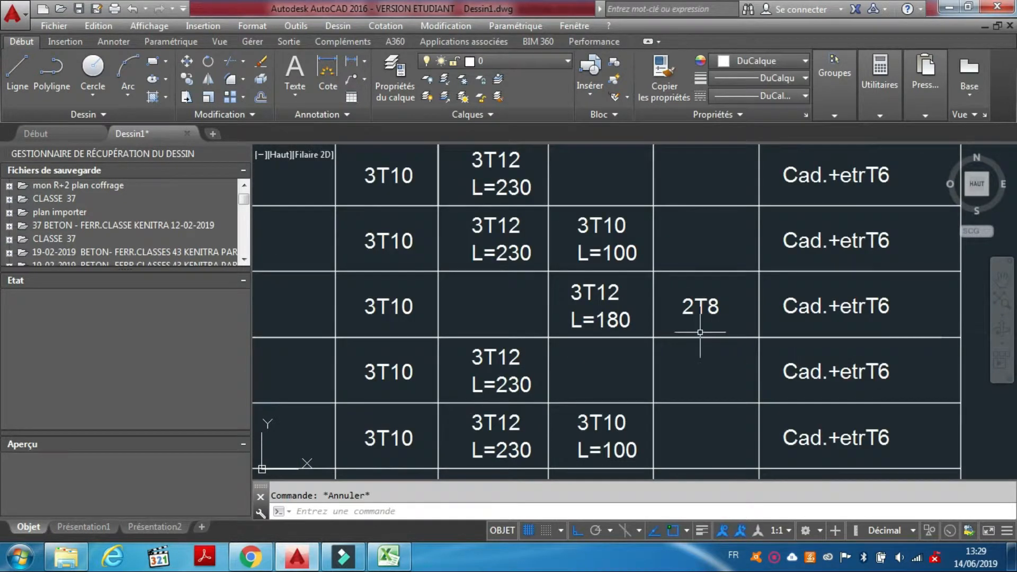
scroll(743, 306, down, 4)
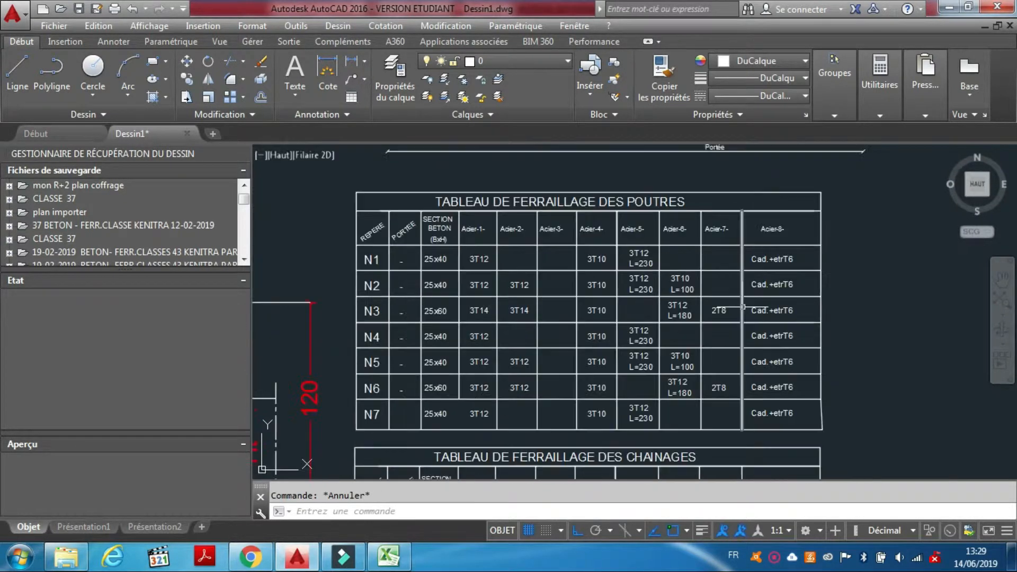
Step: Check the concrete section given for N3 in the beam reinforcement table
scroll(743, 307, down, 2)
scroll(504, 337, up, 4)
scroll(516, 333, down, 2)
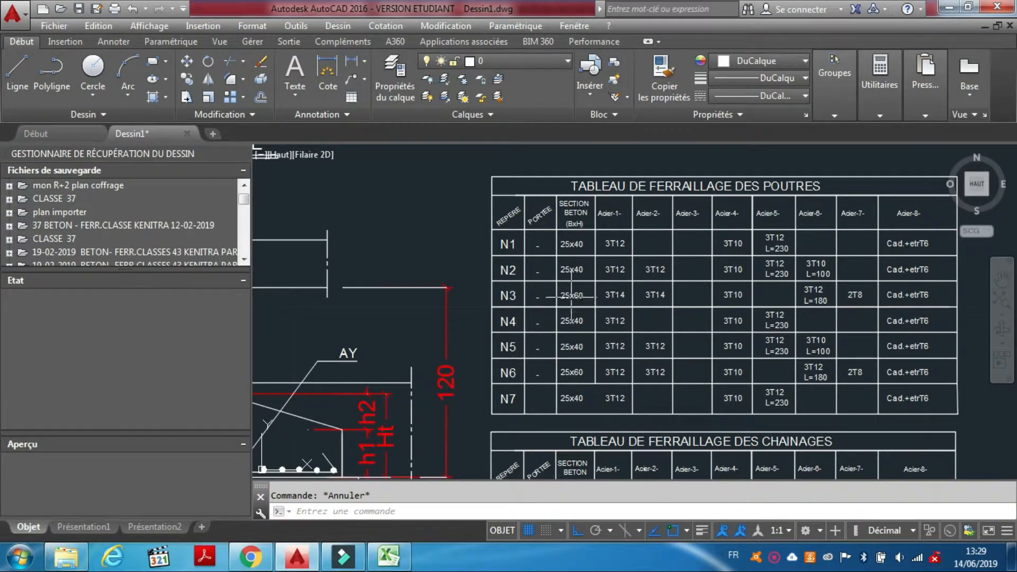
scroll(586, 295, up, 4)
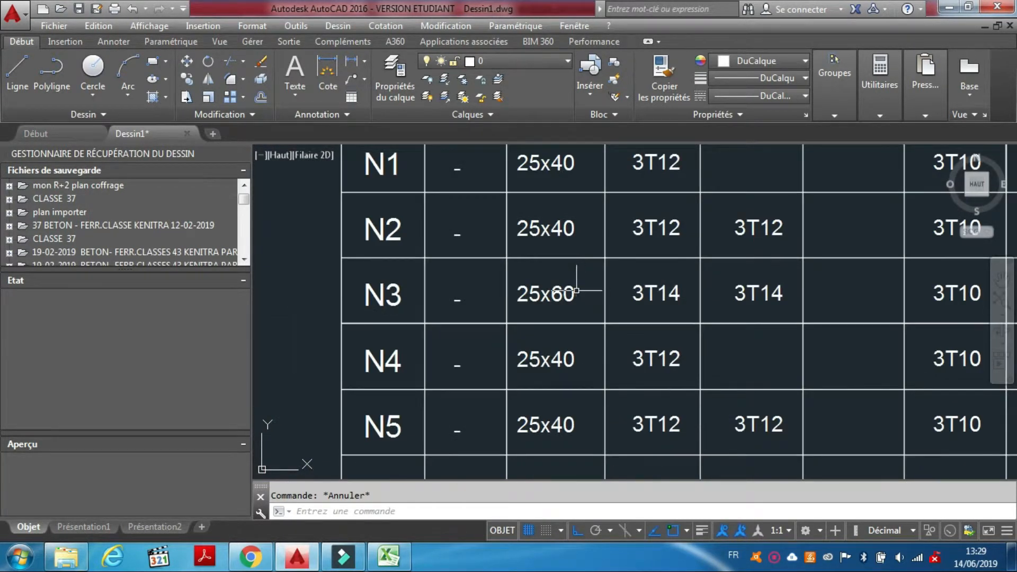
scroll(577, 291, down, 2)
scroll(580, 290, up, 2)
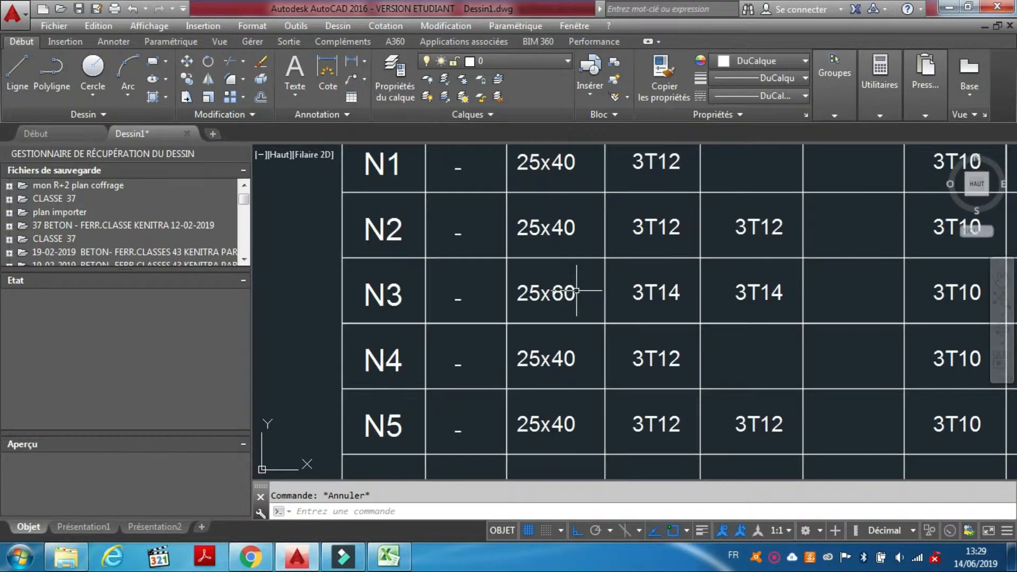
scroll(561, 329, down, 2)
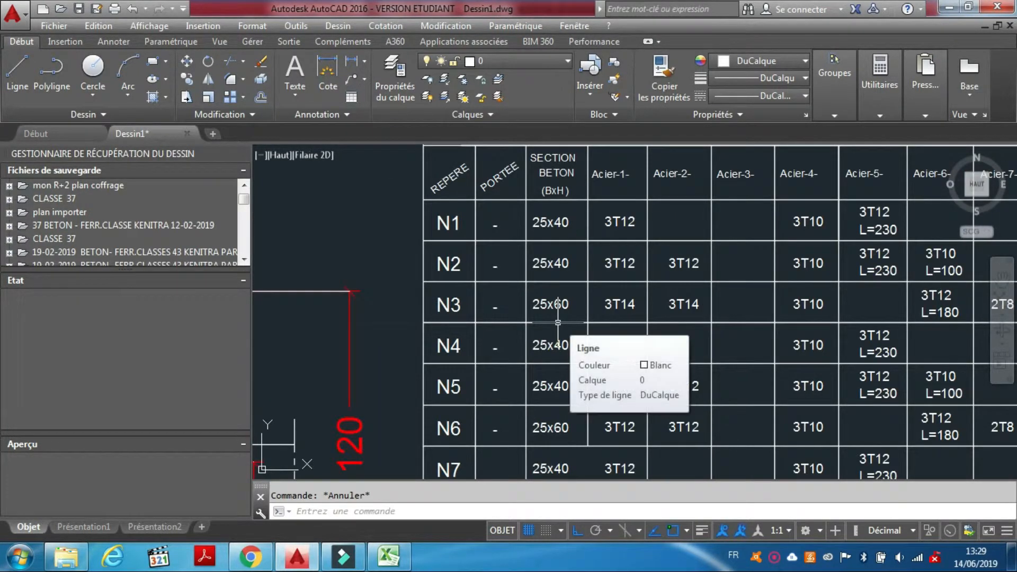
Step: Highlight the mid-height bar 7 in the typical beam section to examine its extent
scroll(557, 322, down, 5)
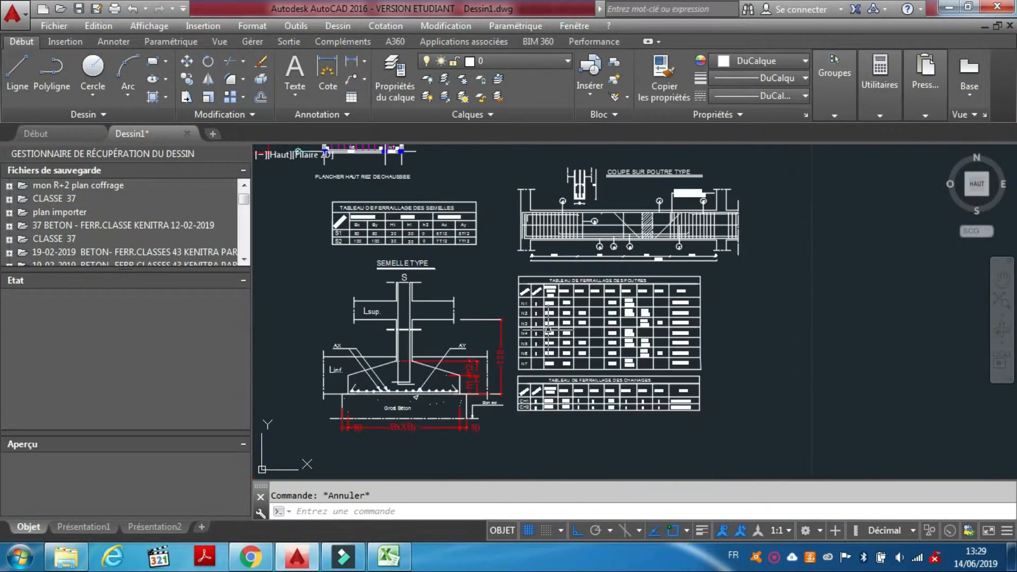
scroll(565, 229, up, 4)
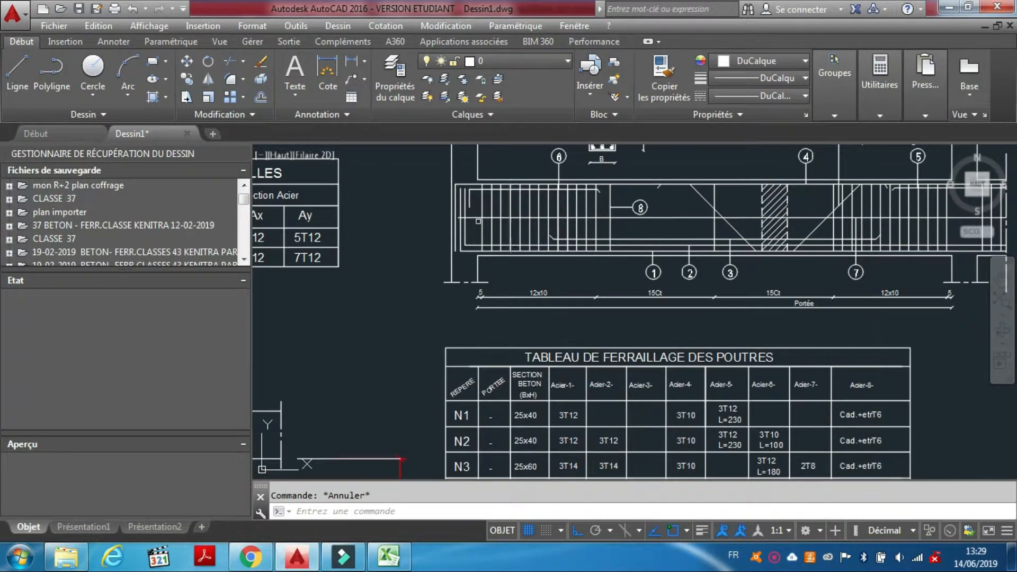
click(682, 217)
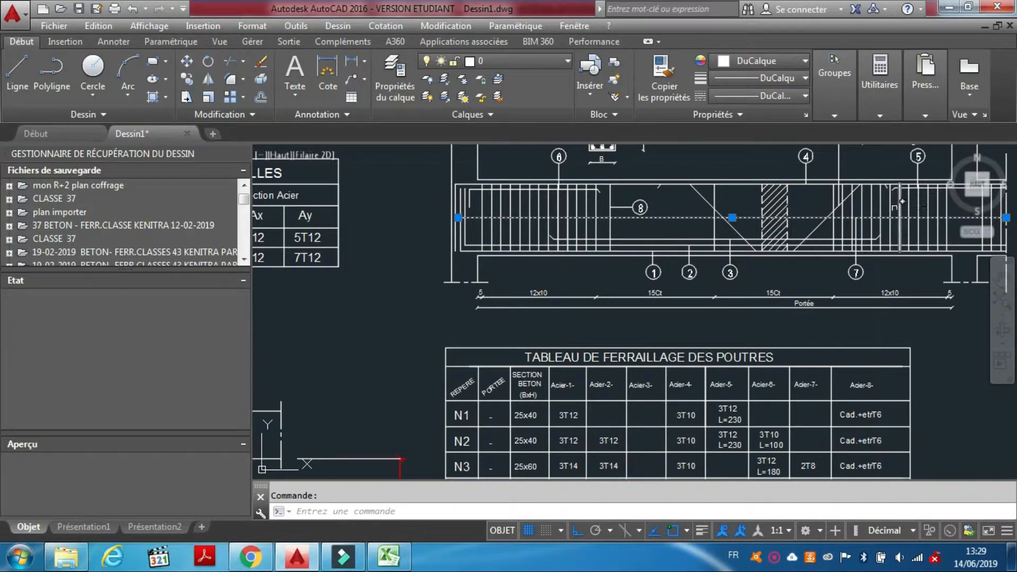
Step: Examine the end of bar 7 in the typical beam section and the N3 row of the beam reinforcement table
scroll(662, 293, down, 5)
scroll(633, 298, up, 5)
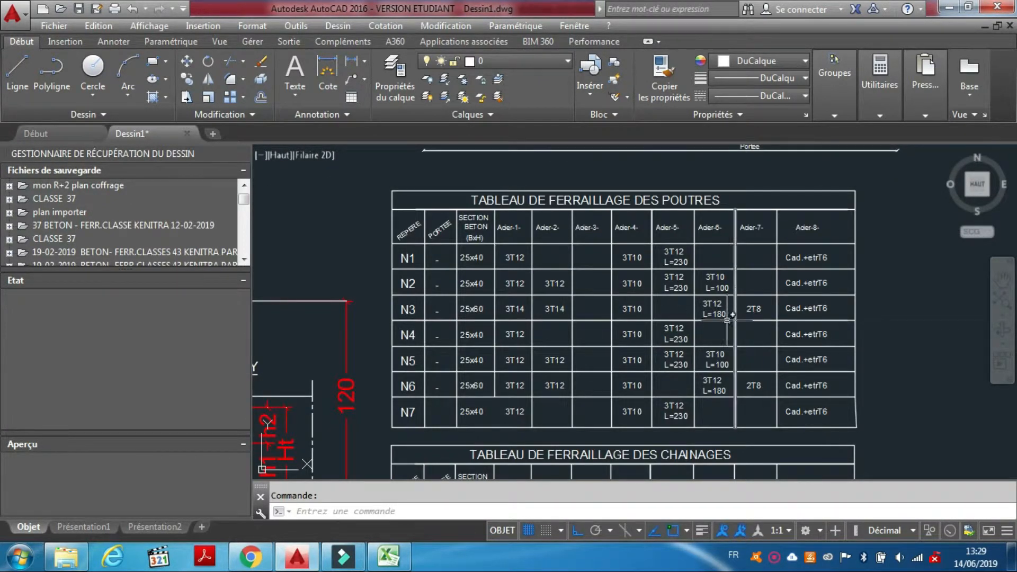
scroll(753, 316, down, 4)
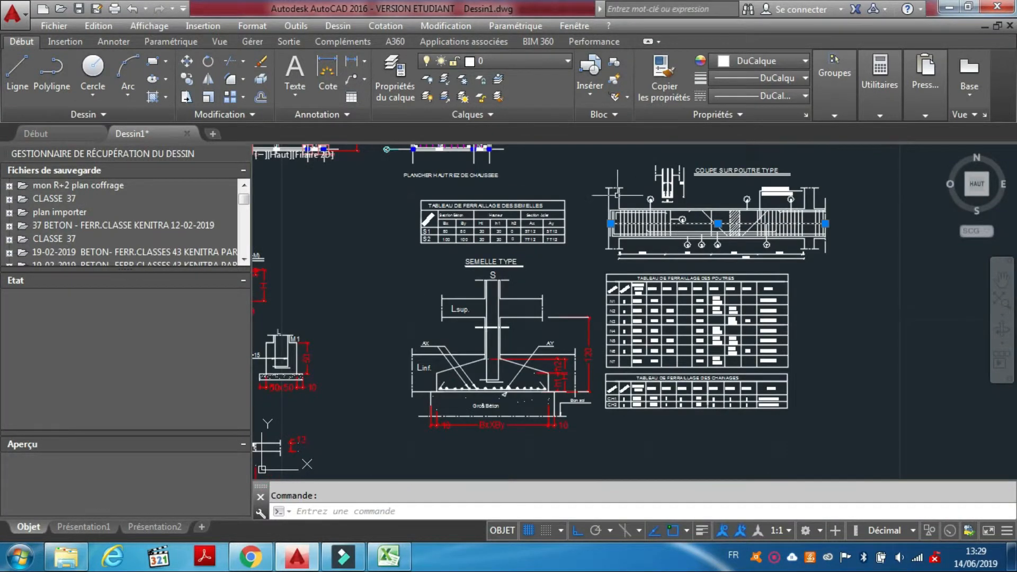
scroll(617, 195, up, 8)
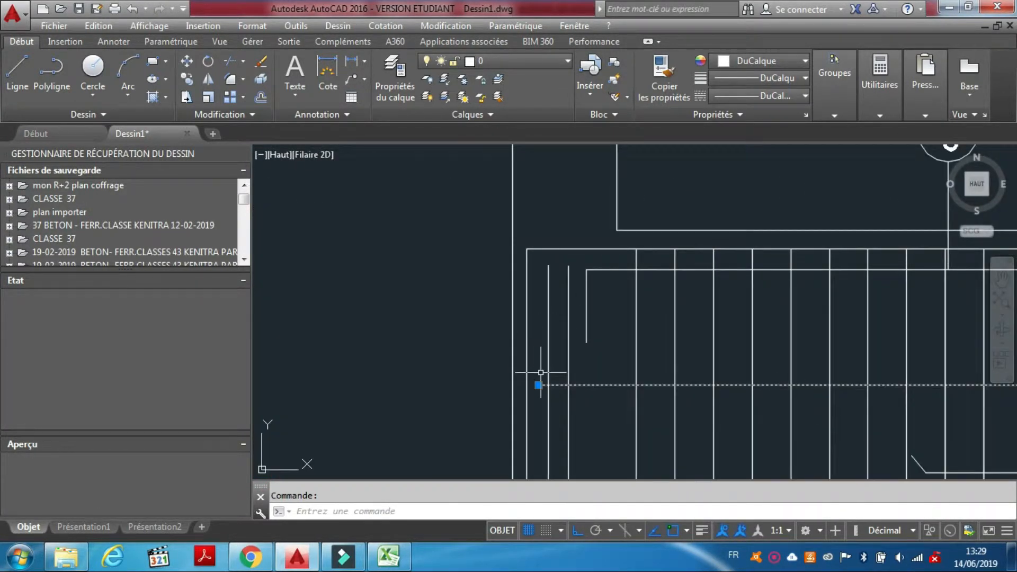
scroll(538, 386, down, 7)
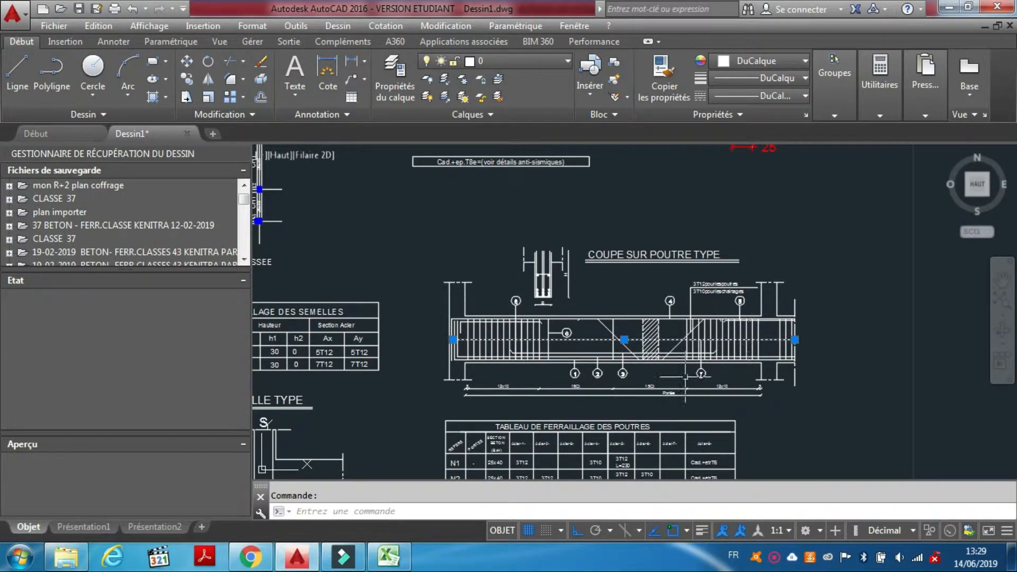
Step: Check the overall length of the N3 beams on the floor plan
click(388, 557)
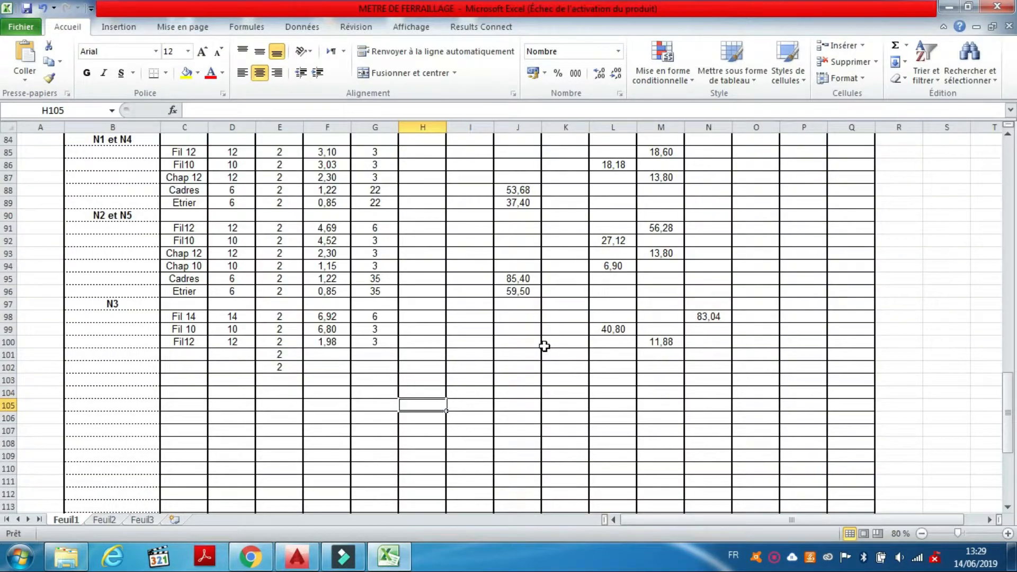
click(297, 557)
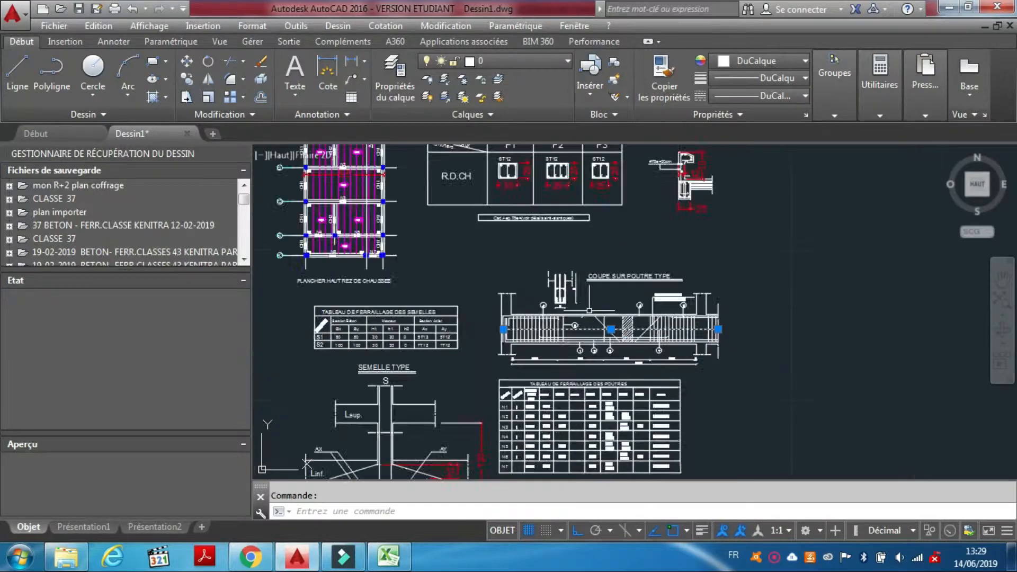
scroll(498, 256, up, 5)
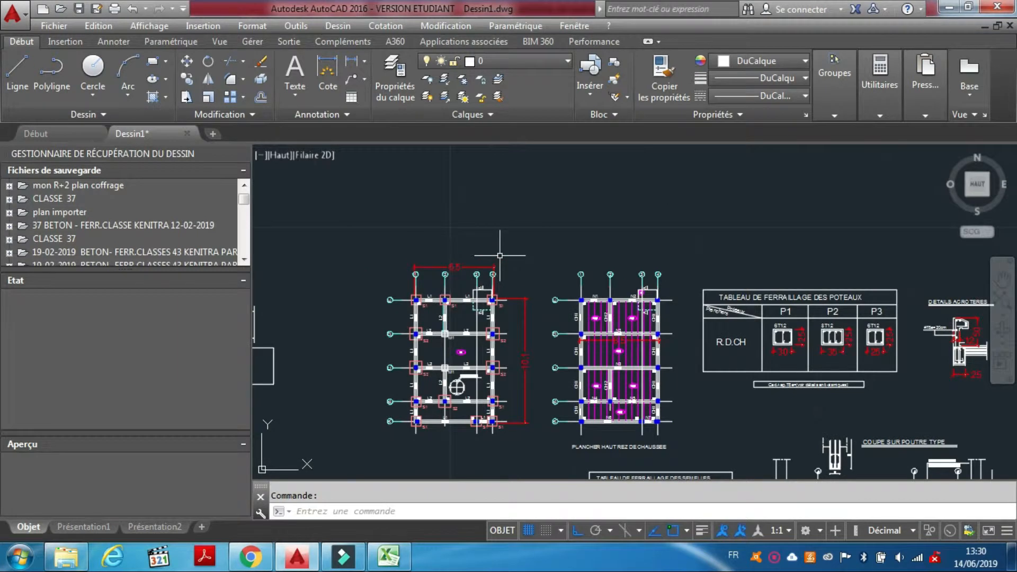
scroll(621, 347, up, 4)
Step: Switch to Excel and relabel the N3 Fil12 row in C100 as Chap12
click(388, 556)
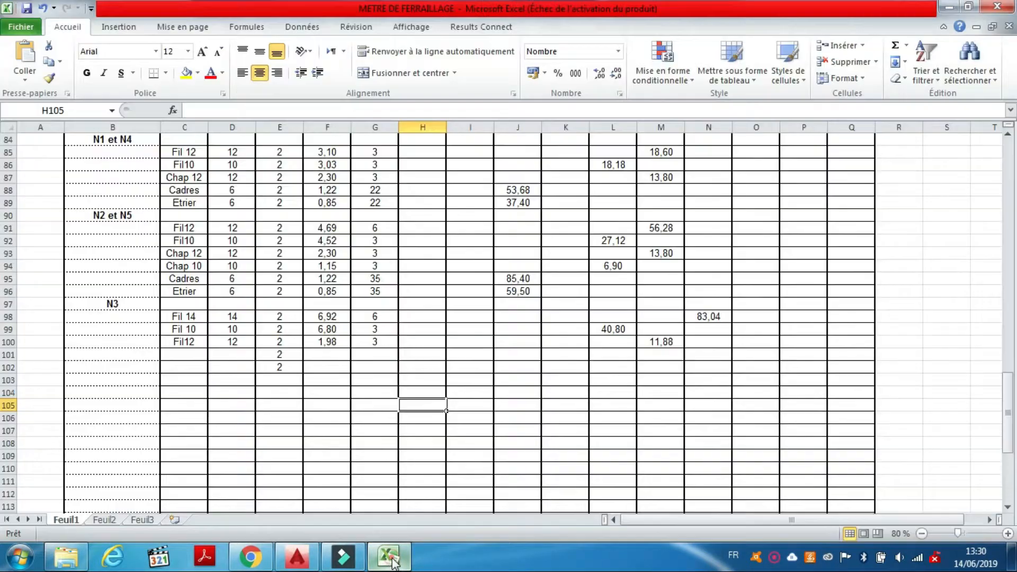
click(196, 342)
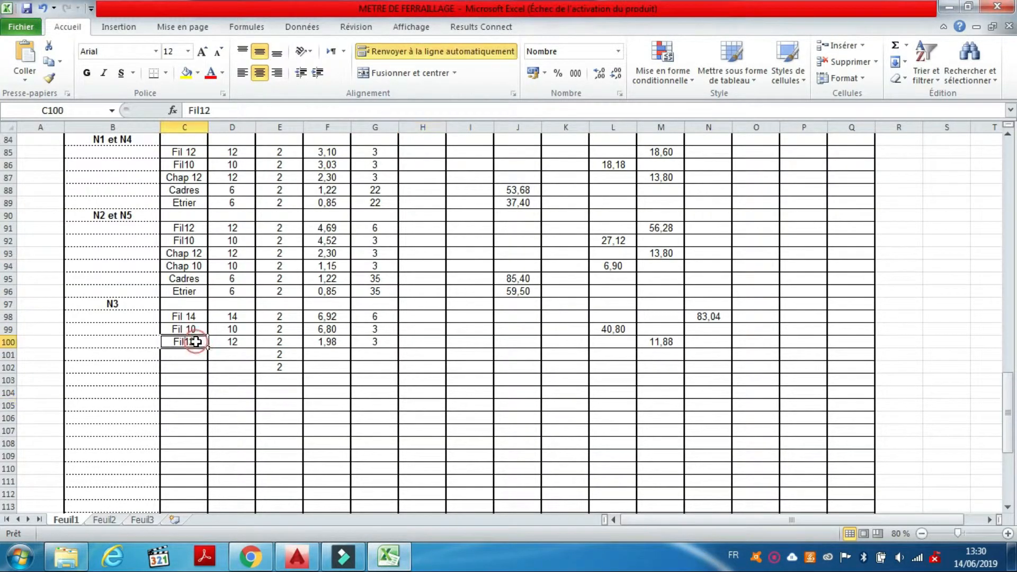
text(Cha)
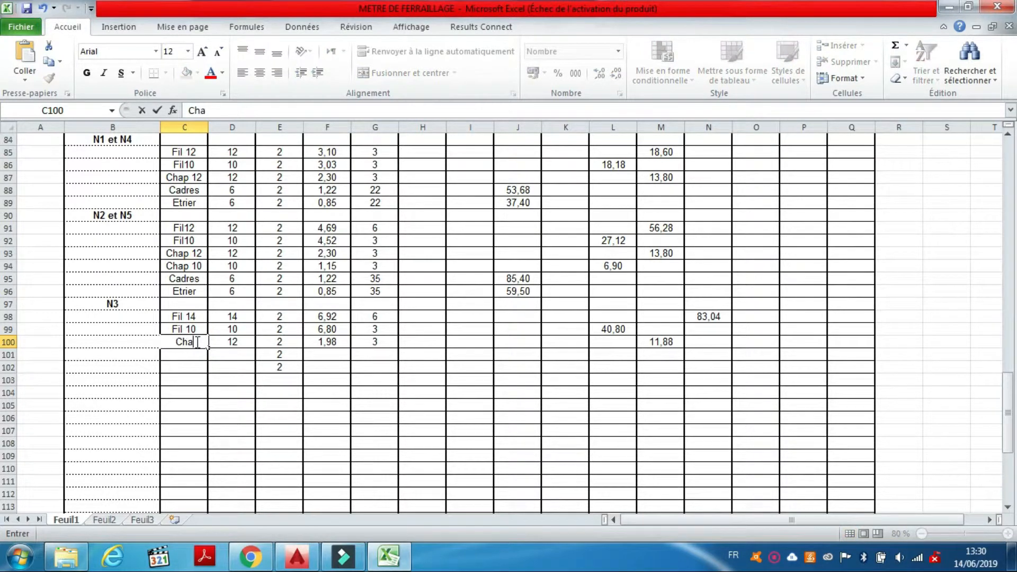
text(p12)
Step: Fill in the N3 row 101 as T8 with diameter 8, length 6,5 and bar count 2
click(193, 350)
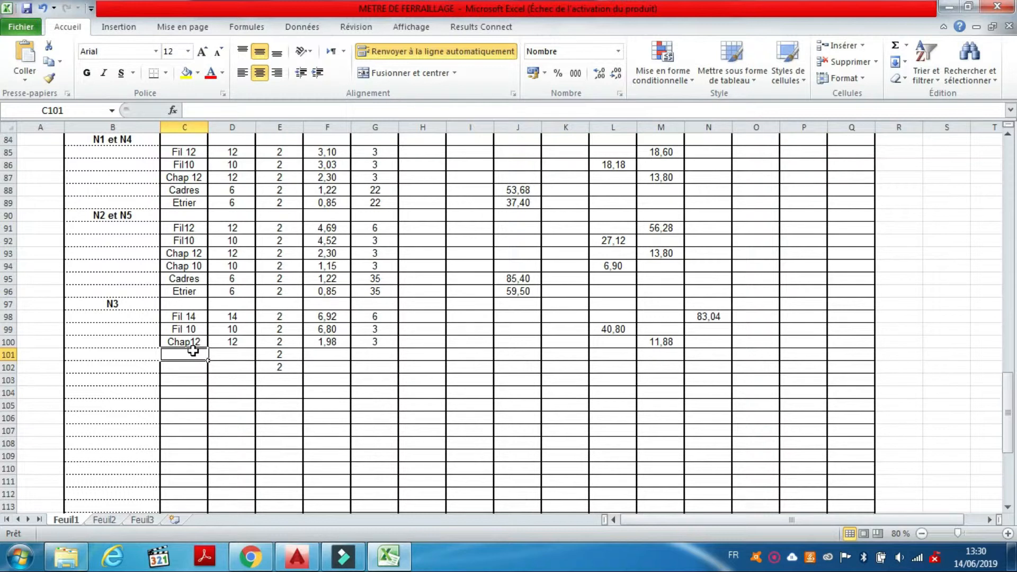
text(A)
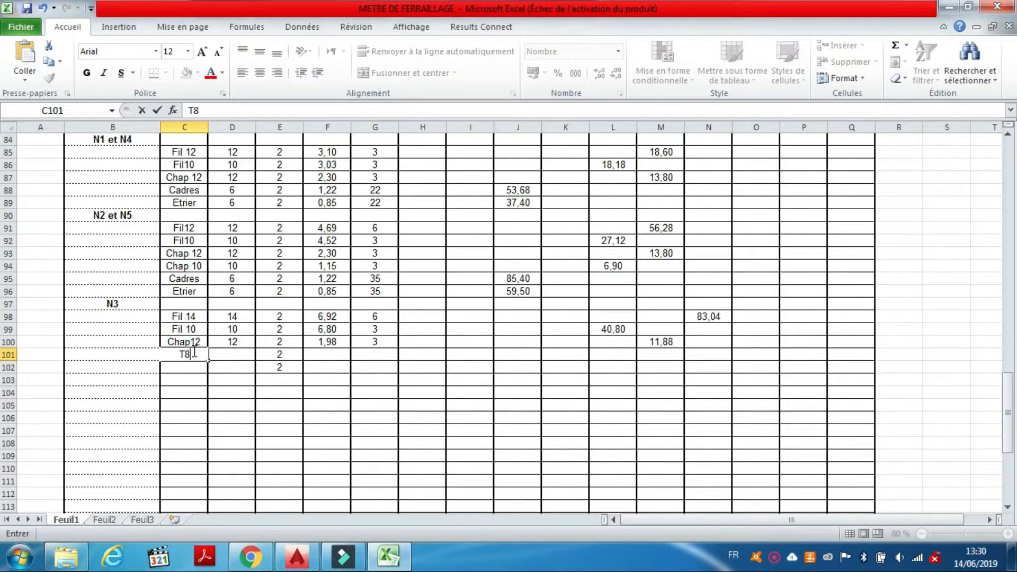
click(240, 350)
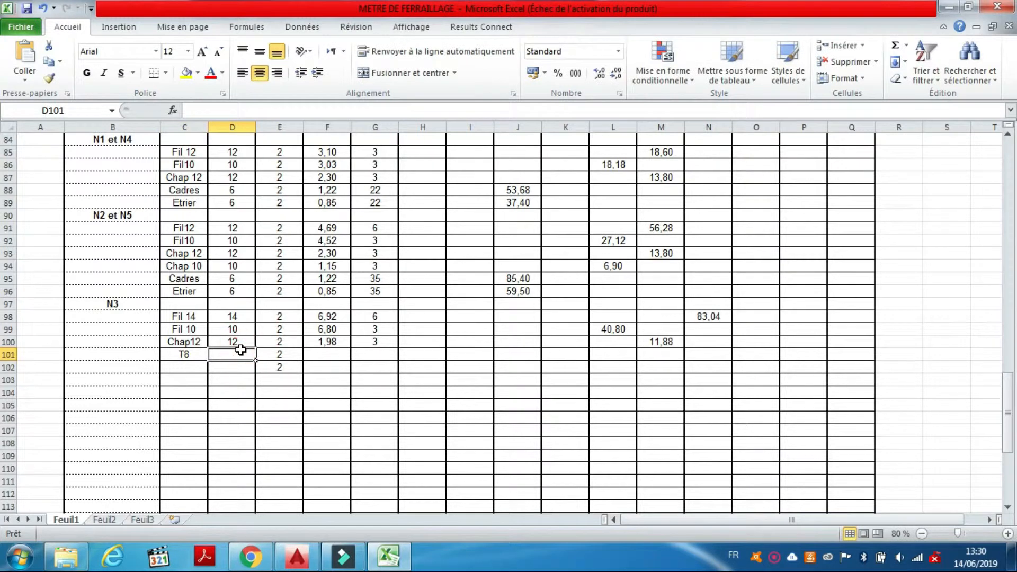
text(8)
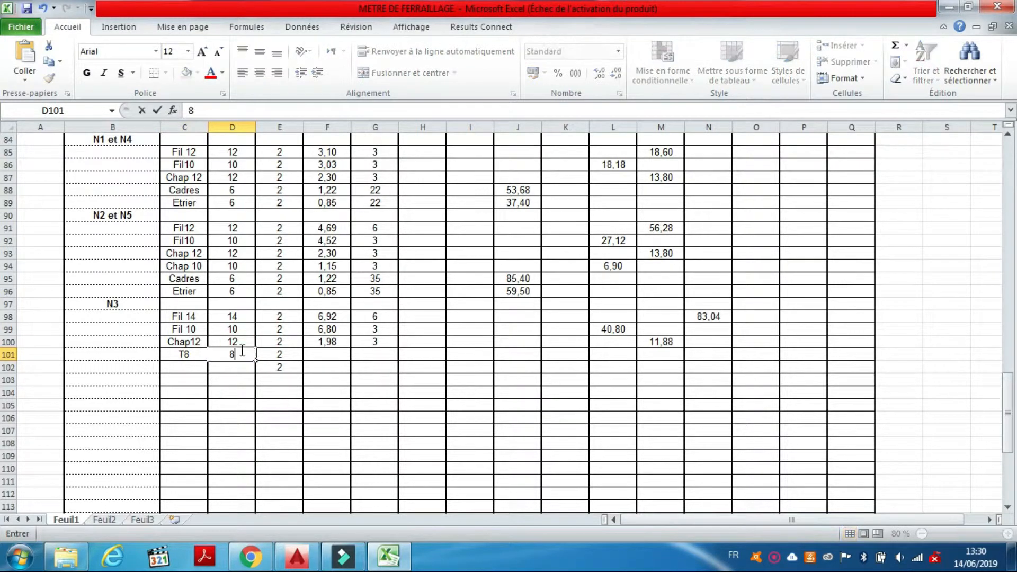
click(339, 351)
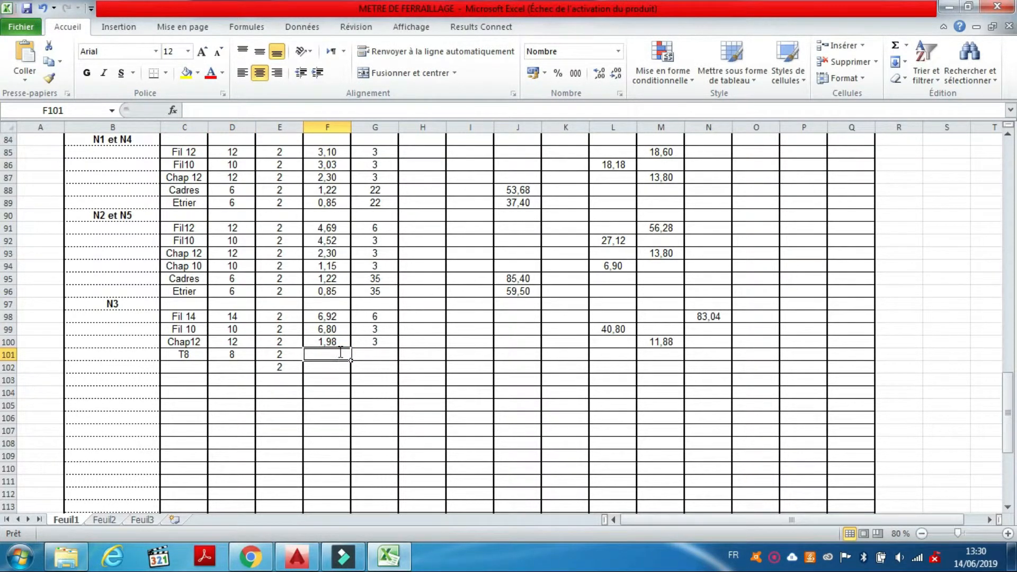
text(6,5)
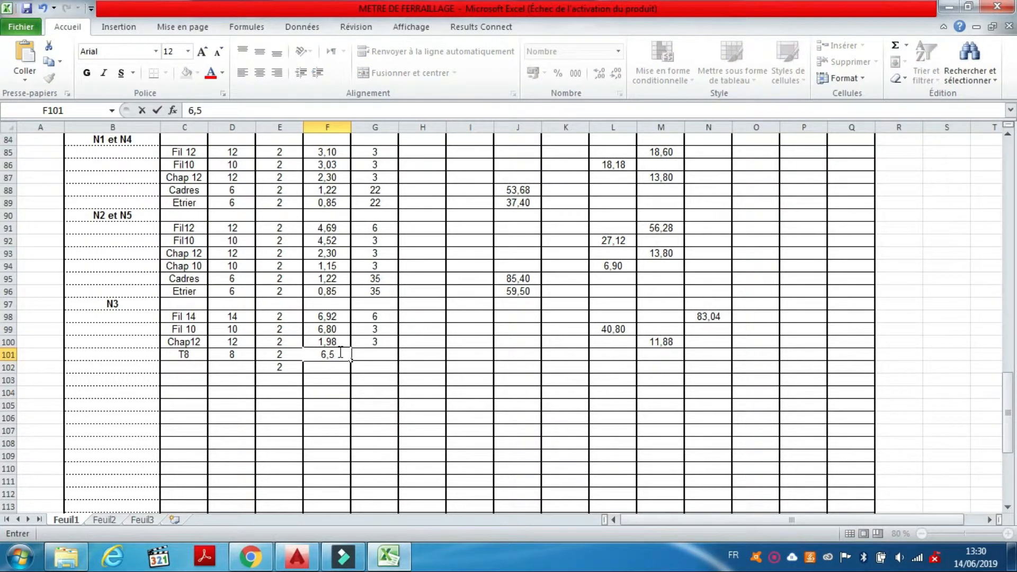
click(375, 357)
text(2)
click(386, 377)
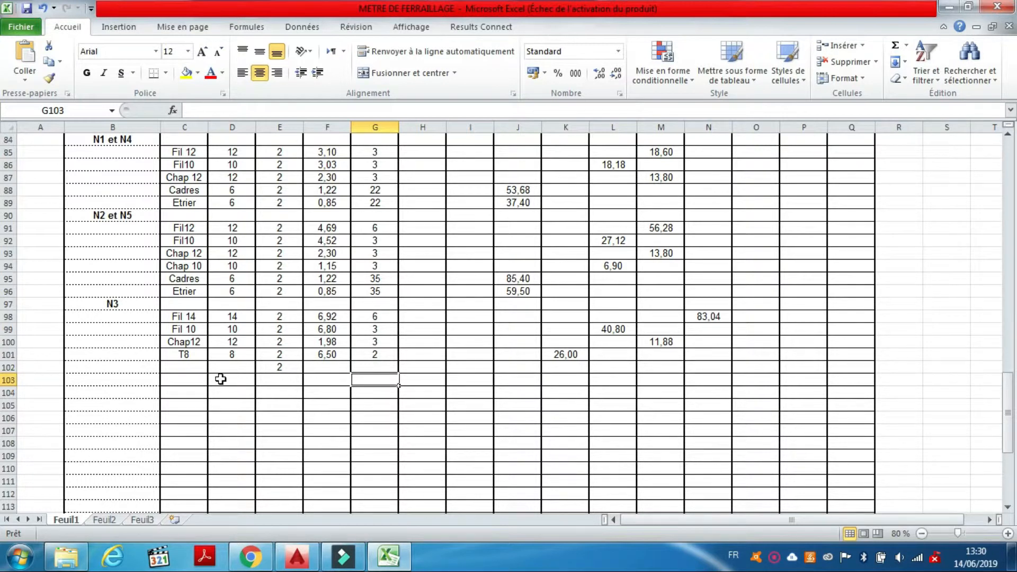
Step: Switch to AutoCAD and highlight the two inclined bars flanking the hatched zone in the typical beam section
click(185, 369)
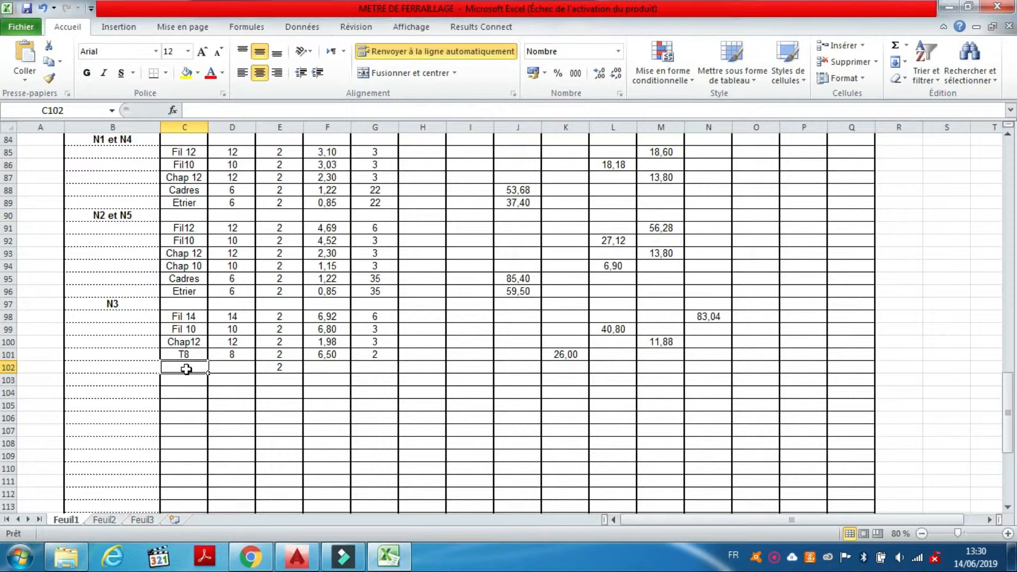
click(296, 557)
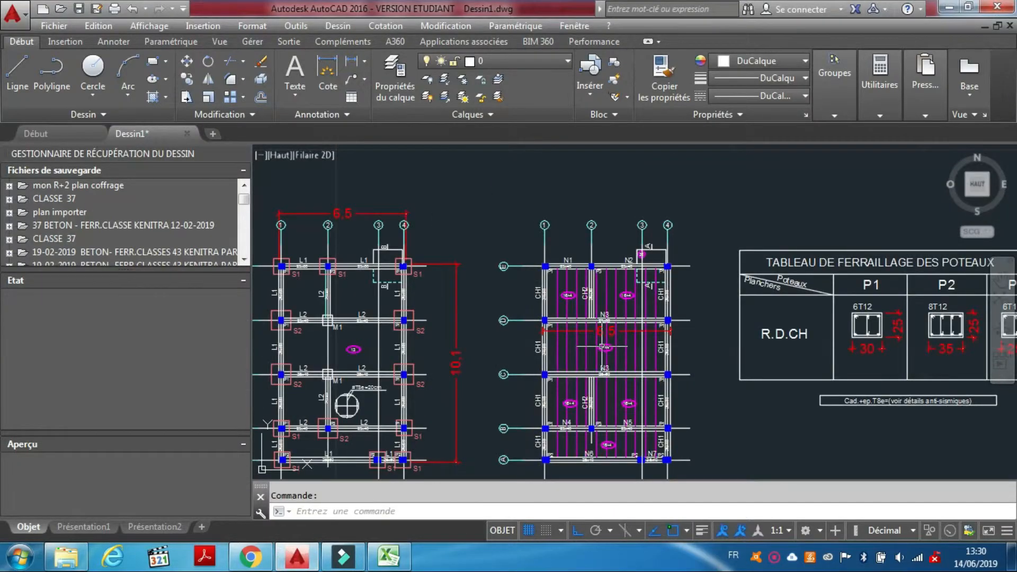
scroll(530, 316, down, 4)
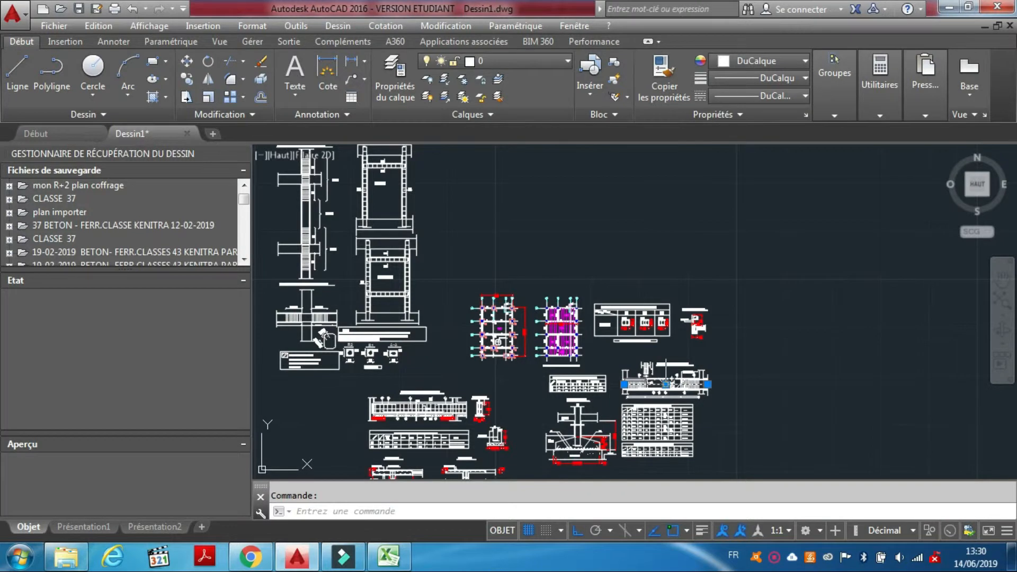
scroll(674, 391, up, 8)
scroll(602, 362, up, 2)
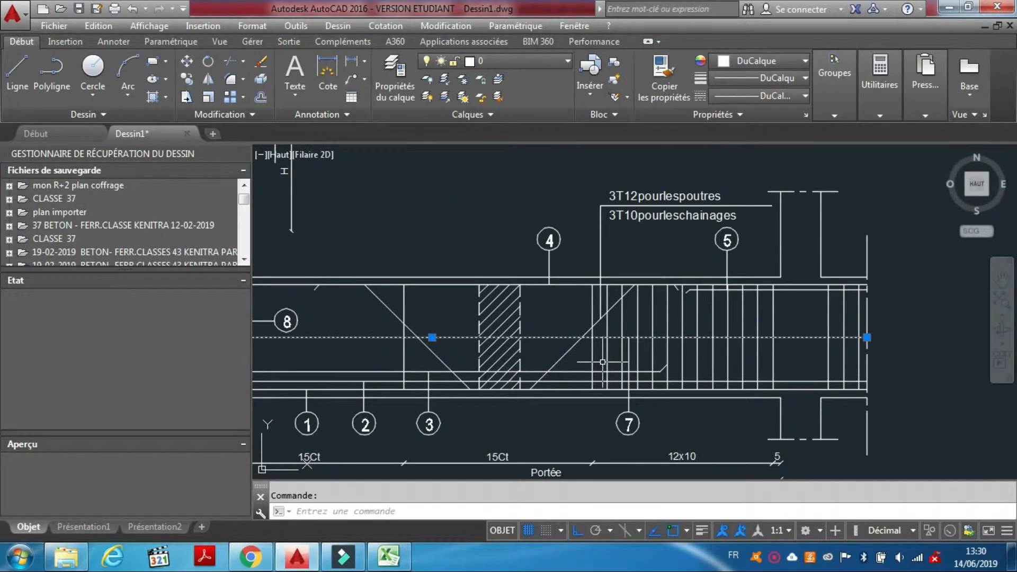
click(571, 349)
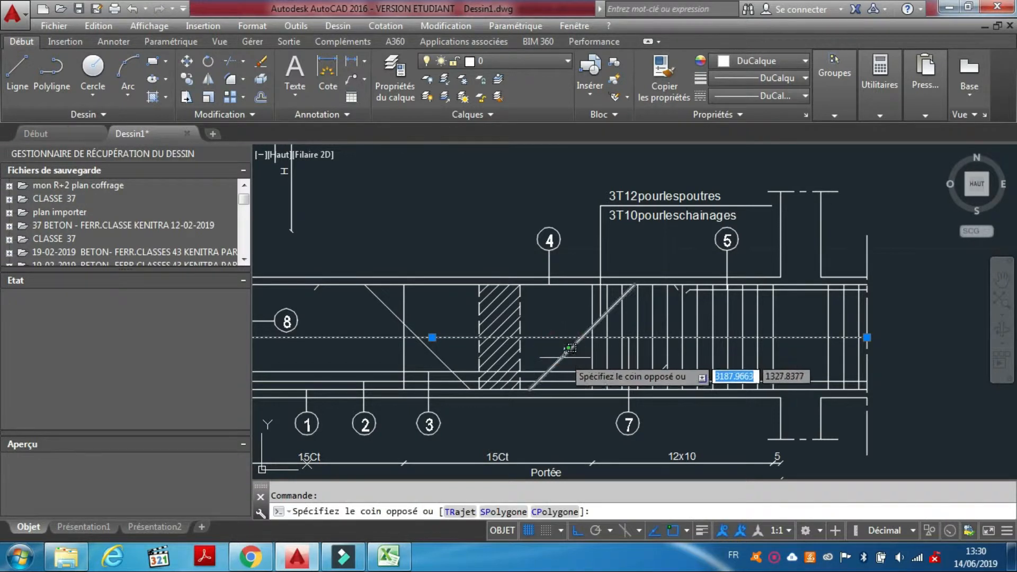
click(566, 351)
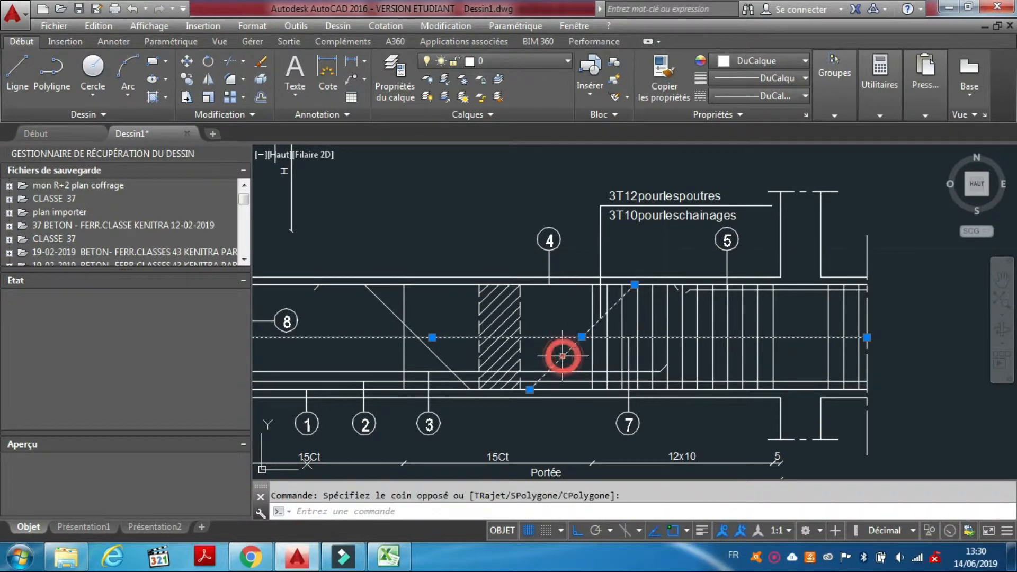
click(432, 354)
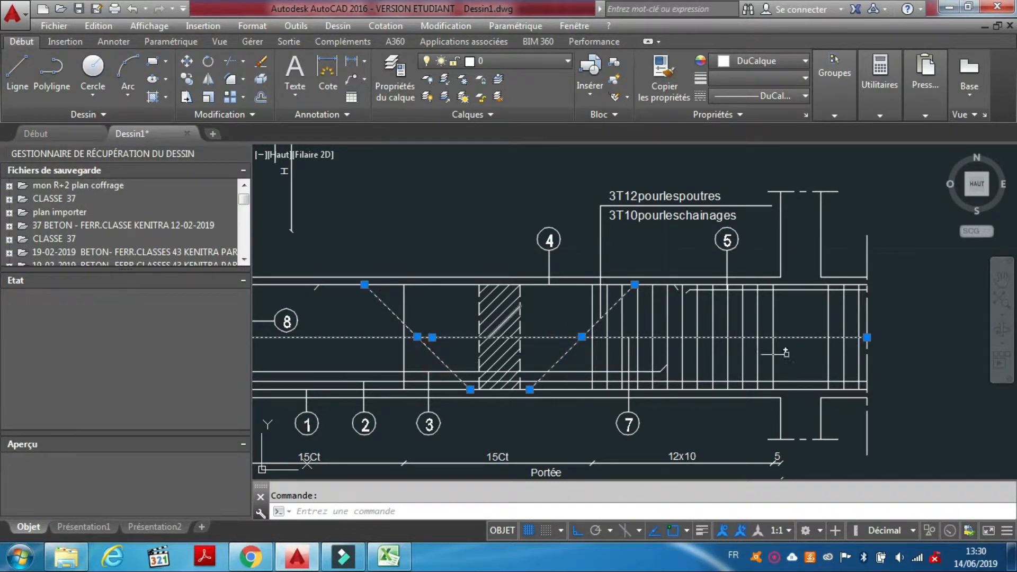
Step: Examine where the CH2 tie beam meets the N3 beam on the floor plan
scroll(802, 347, down, 2)
scroll(802, 347, down, 2)
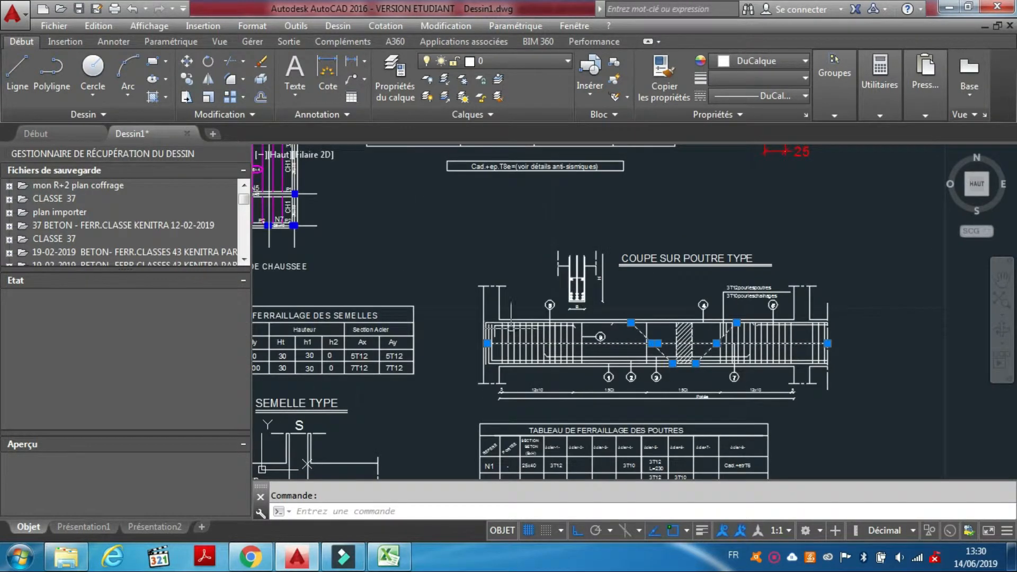
scroll(601, 325, down, 3)
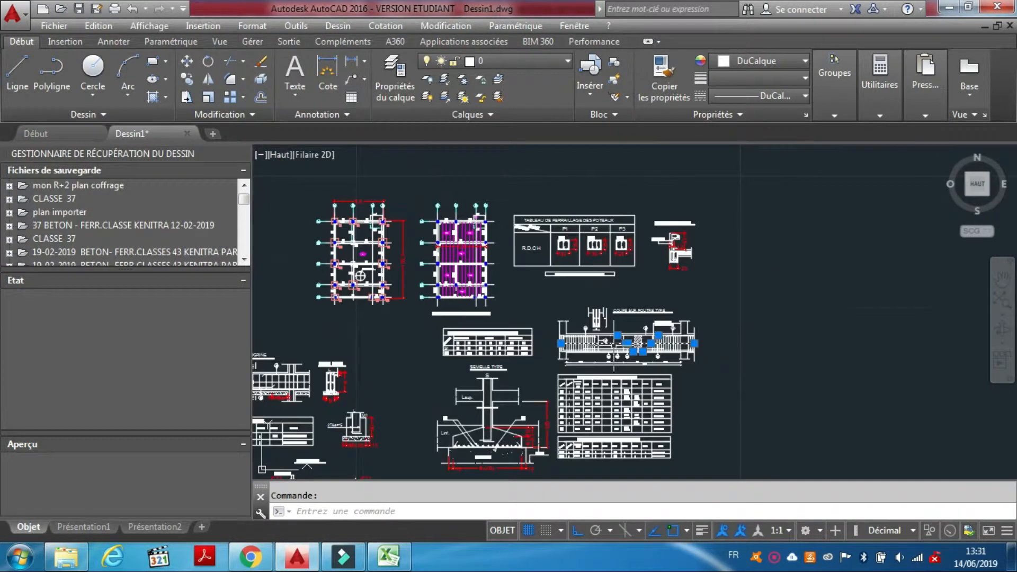
scroll(451, 227, up, 6)
scroll(452, 227, up, 2)
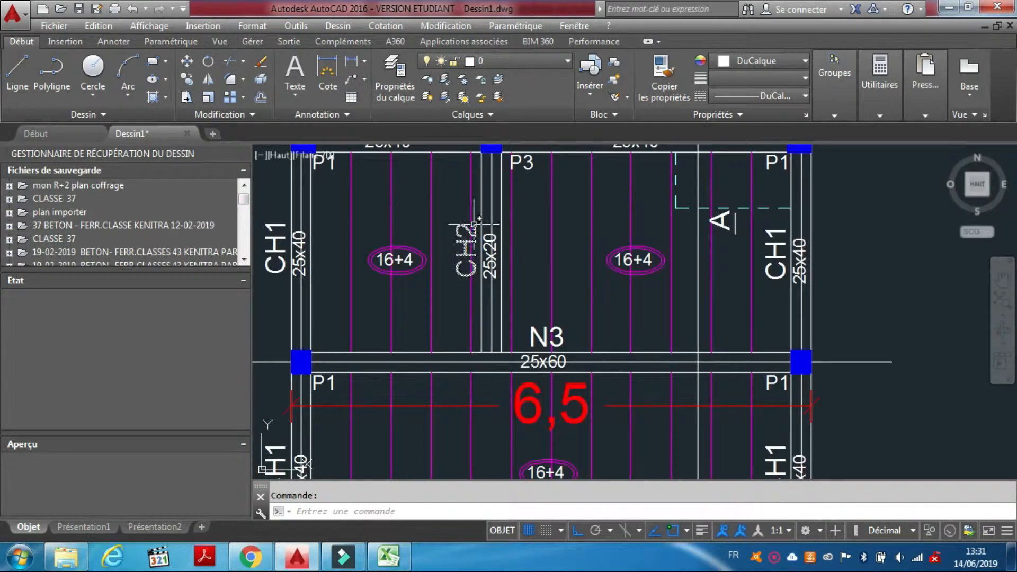
scroll(466, 233, down, 2)
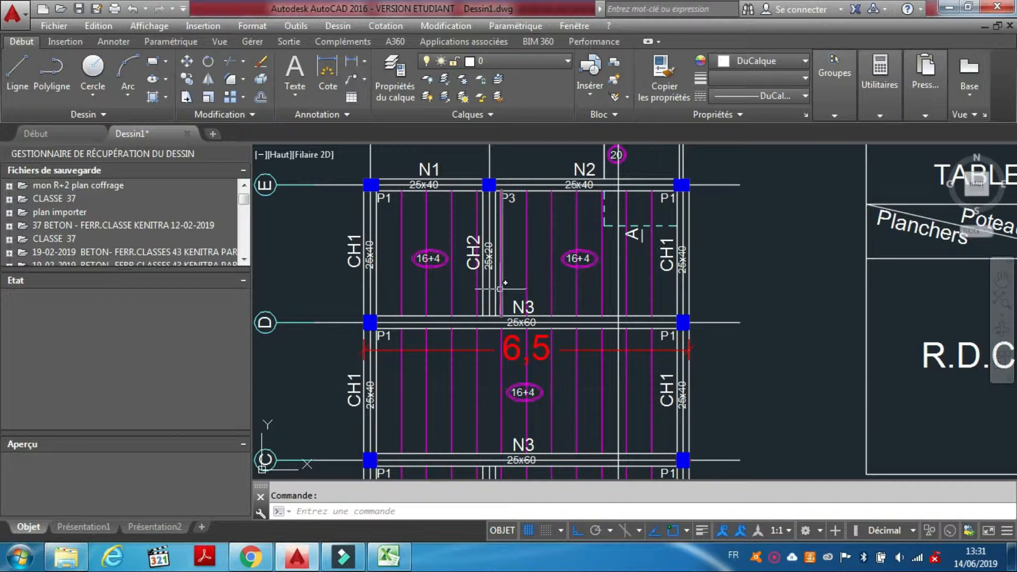
Step: Clear the selection and highlight only the two inclined bars again in the typical beam section
scroll(477, 302, down, 6)
scroll(474, 305, down, 1)
scroll(648, 434, up, 2)
key(Escape)
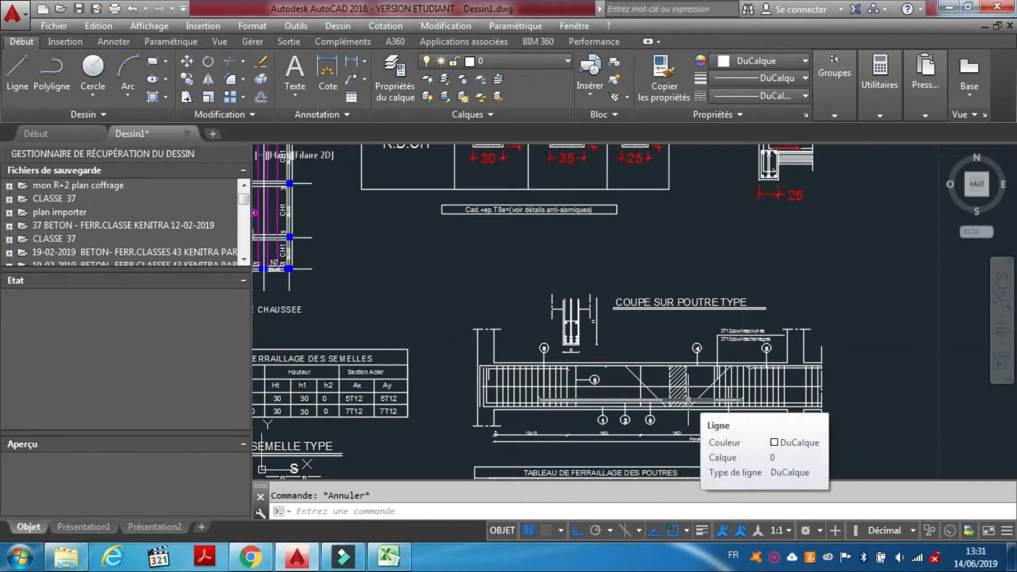
scroll(689, 401, up, 4)
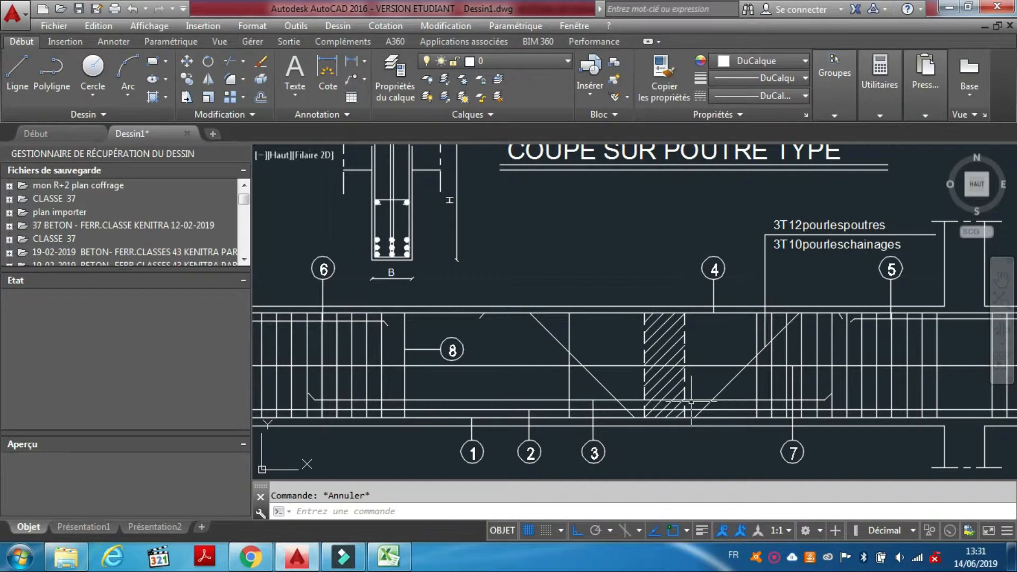
click(739, 372)
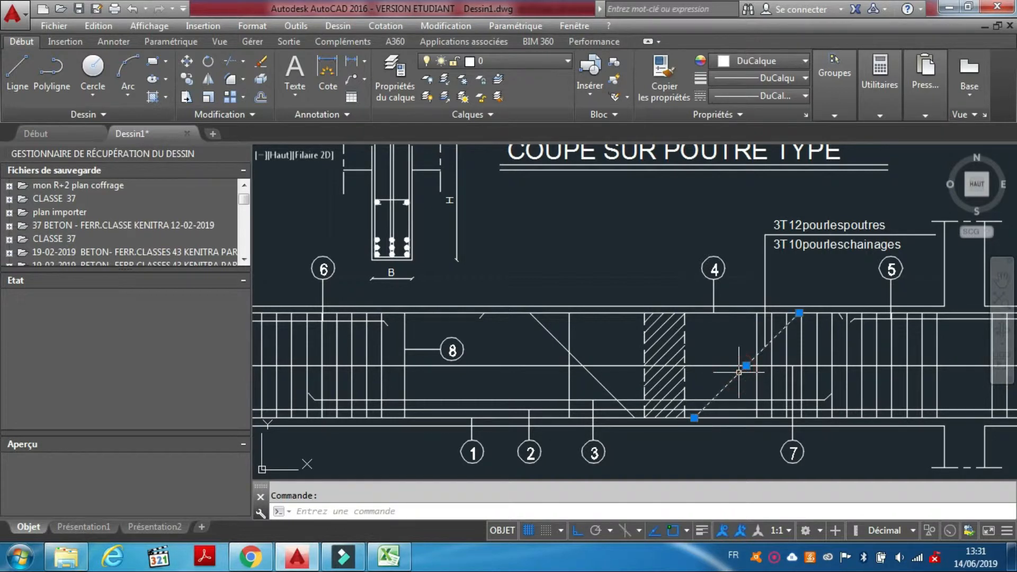
mouse_move(600, 384)
click(602, 381)
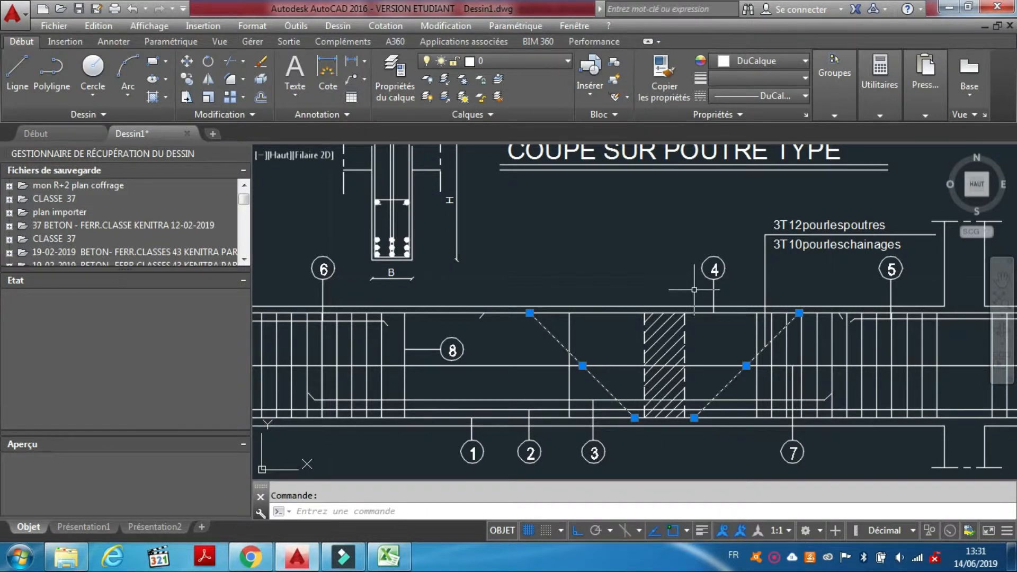
Step: Highlight the 3T12 note for beams above the typical section to read the inclined bar specification
scroll(704, 281, down, 4)
scroll(797, 278, up, 4)
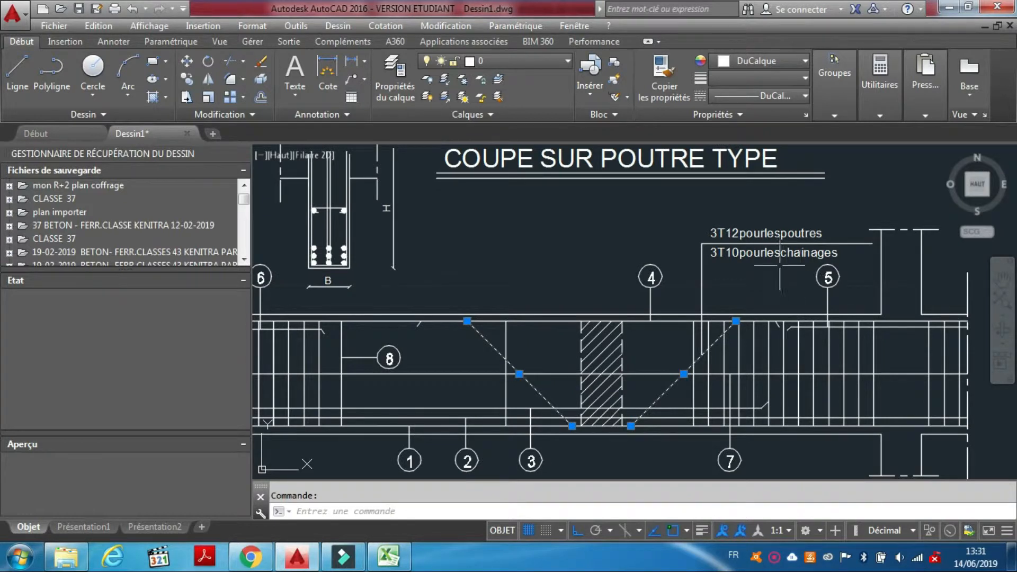
click(762, 237)
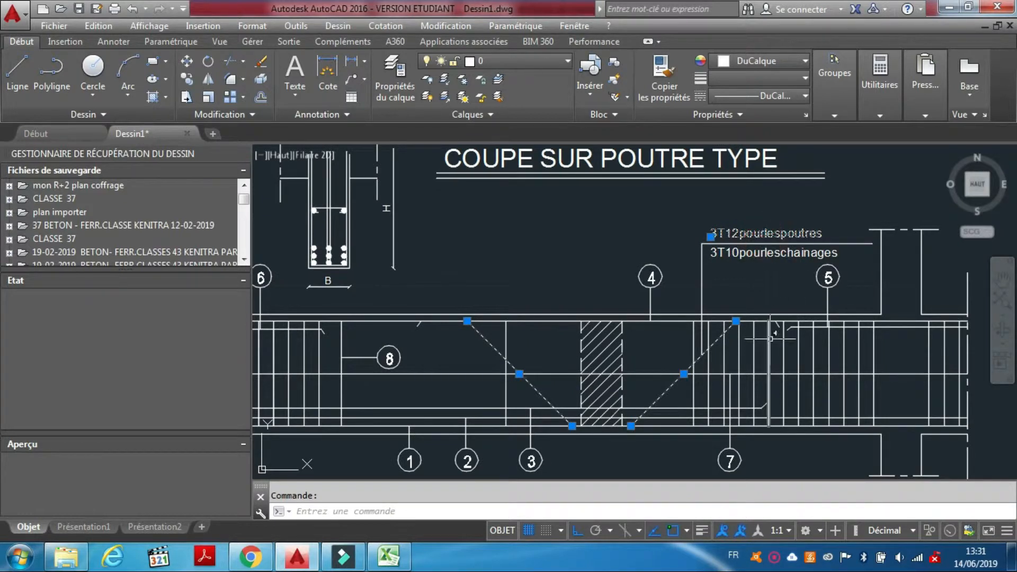
mouse_move(770, 337)
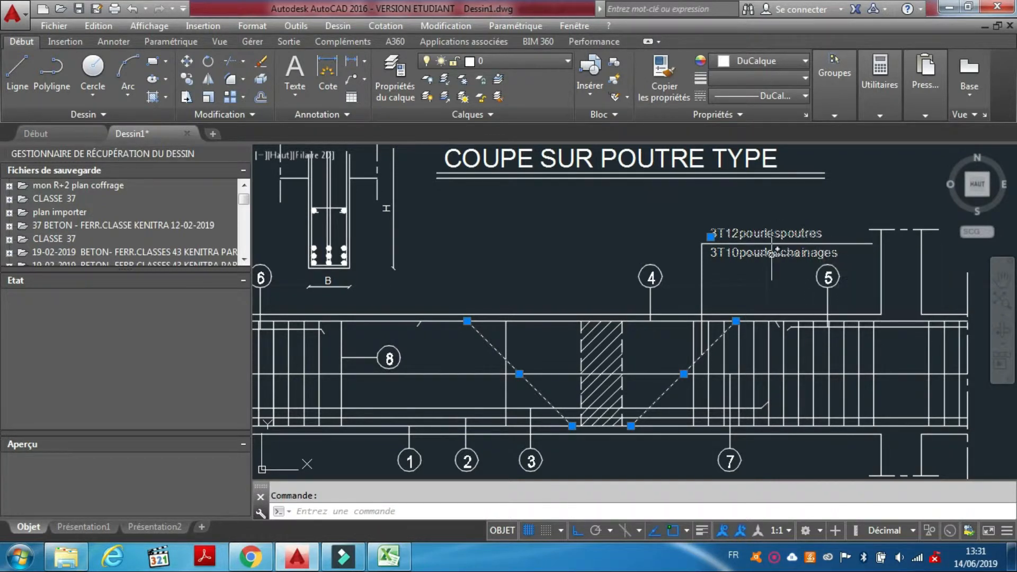
Step: Clear the selection and read the 3T12 and 3T10 bar notes above the typical beam section
key(Escape)
scroll(800, 253, up, 2)
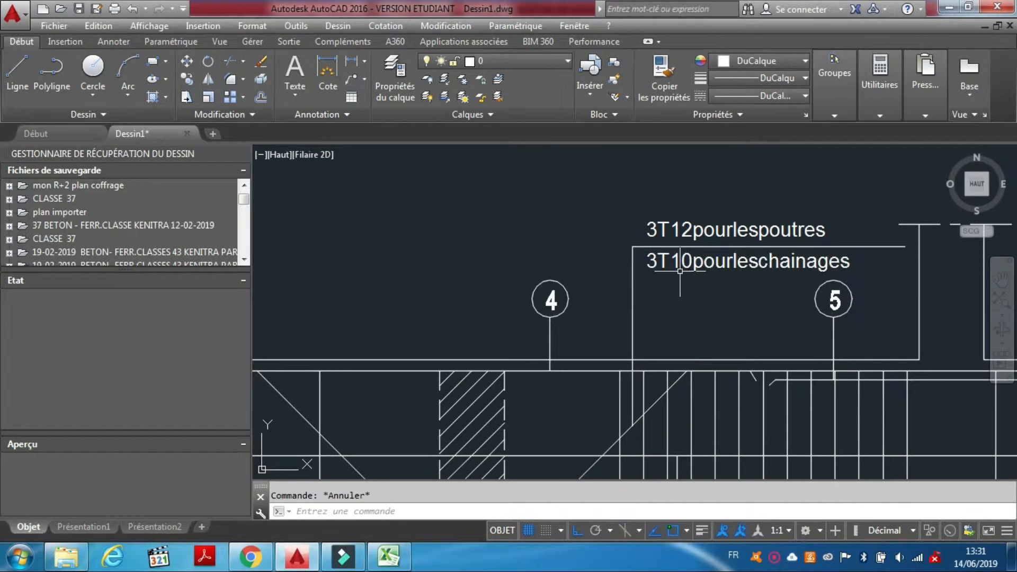
scroll(679, 271, down, 6)
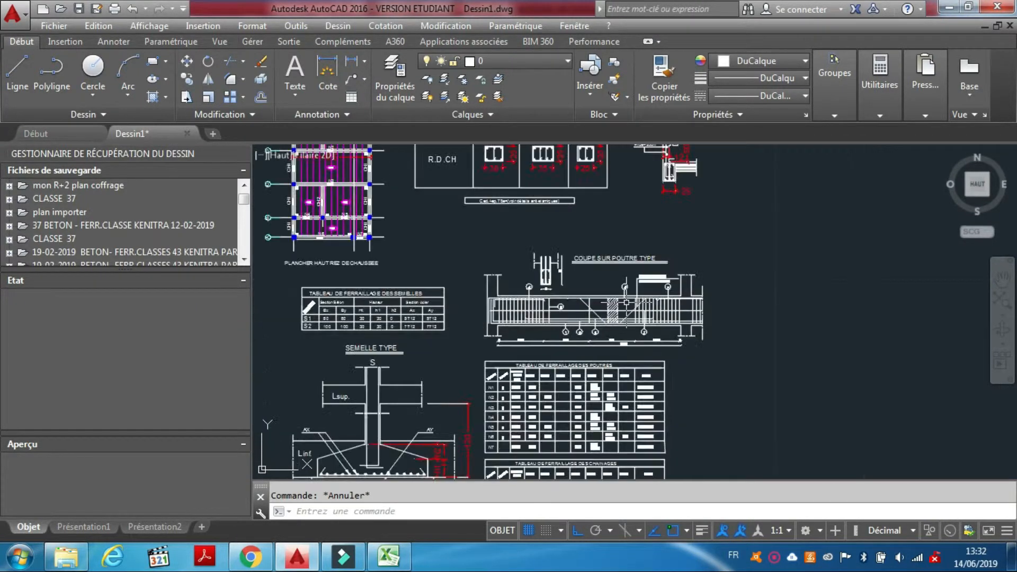
Step: Highlight a joist line on each side of the CH2 tie beam between axes D and E on the floor plan
scroll(627, 302, down, 1)
scroll(507, 191, up, 8)
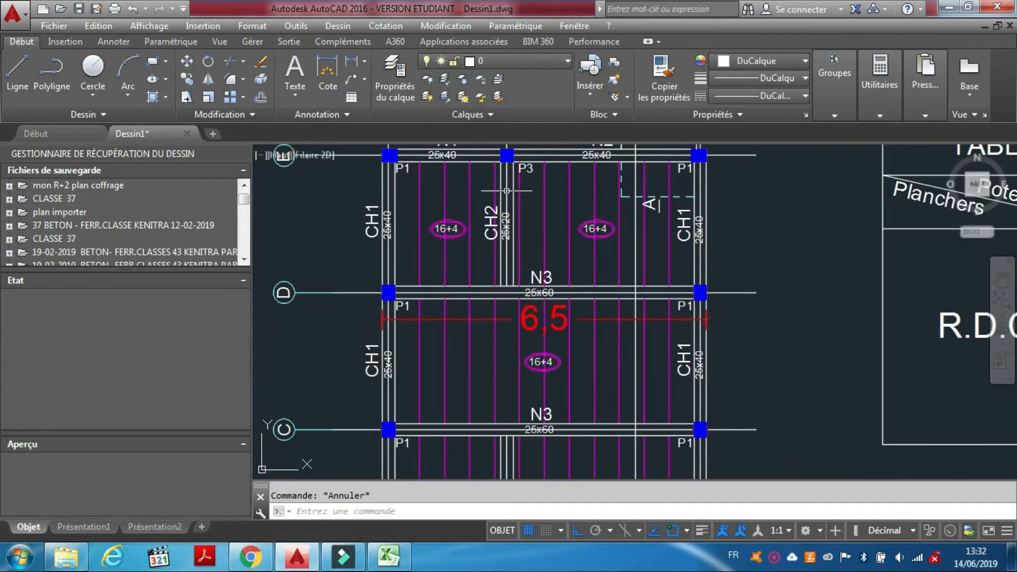
click(545, 184)
click(451, 183)
click(441, 191)
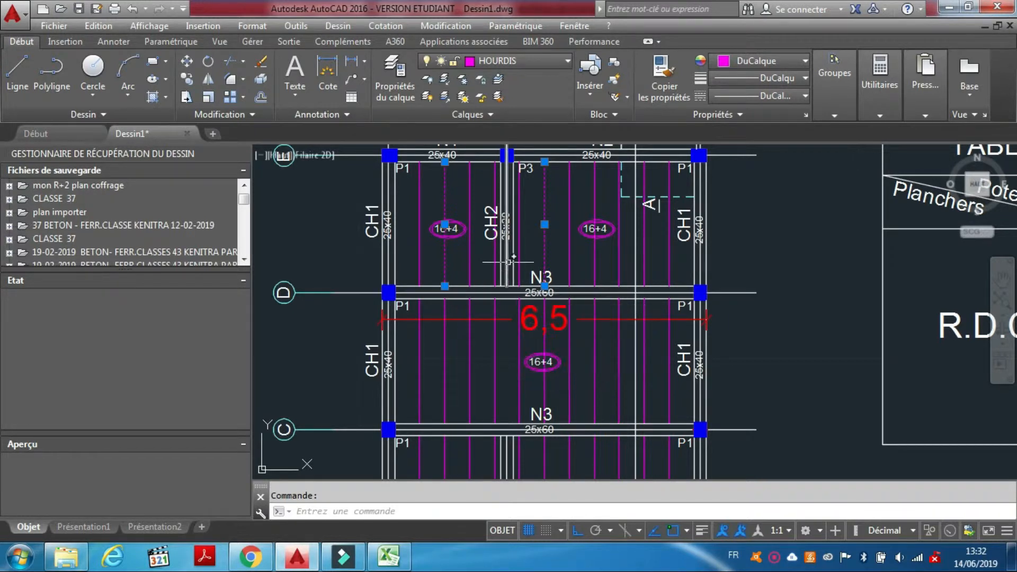
Step: Return to the typical beam section, highlight the two inclined bars beside the hatched zone, and clear the selection
scroll(519, 256, down, 4)
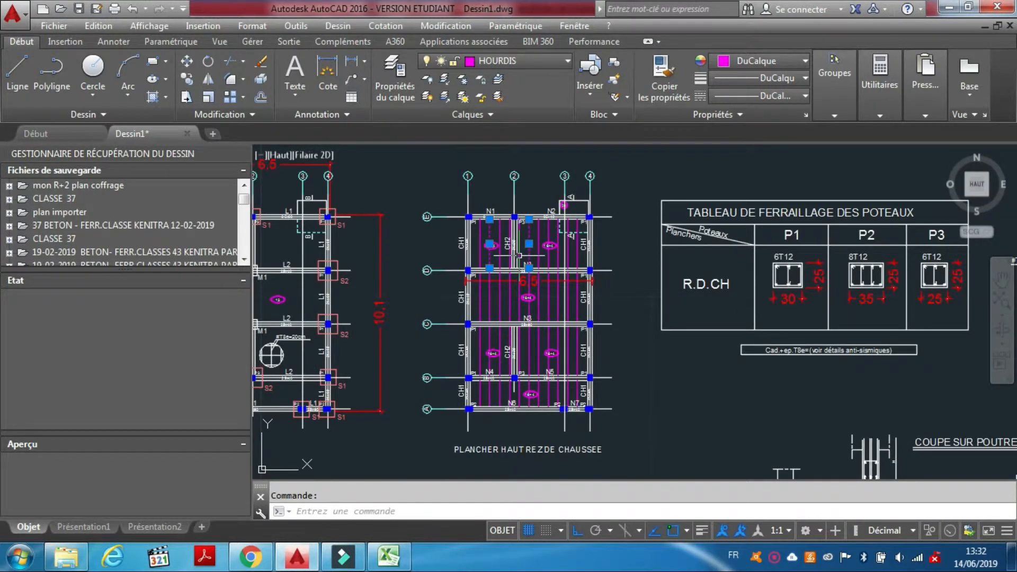
scroll(519, 256, down, 4)
scroll(632, 307, up, 6)
scroll(600, 304, up, 2)
scroll(600, 304, down, 2)
scroll(539, 325, up, 2)
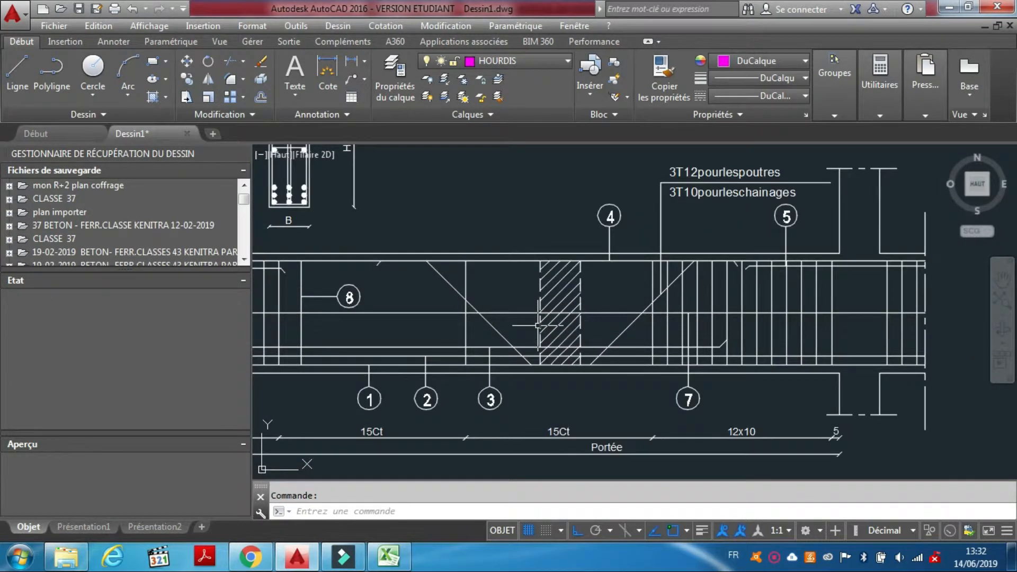
click(632, 322)
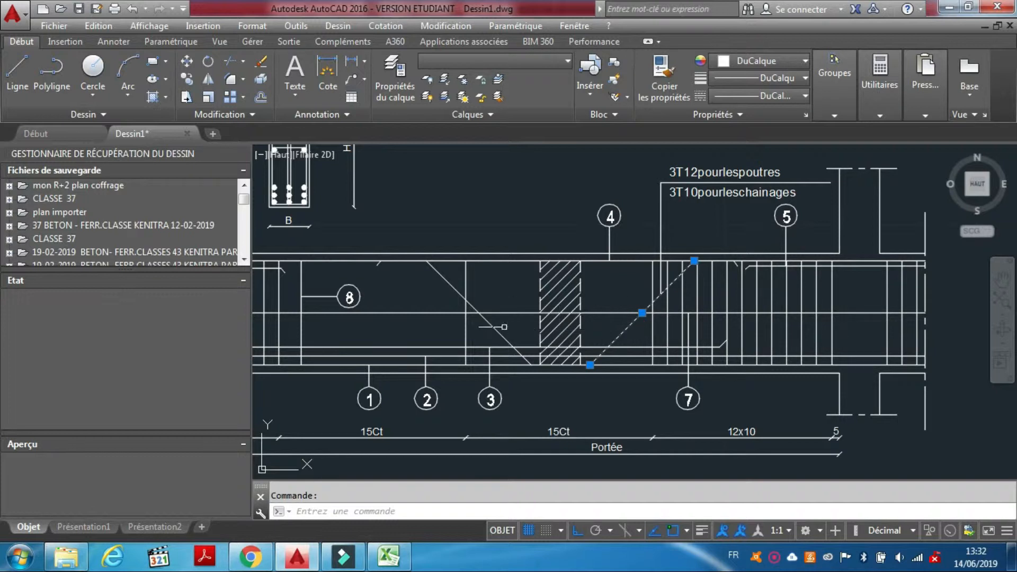
click(493, 325)
key(Escape)
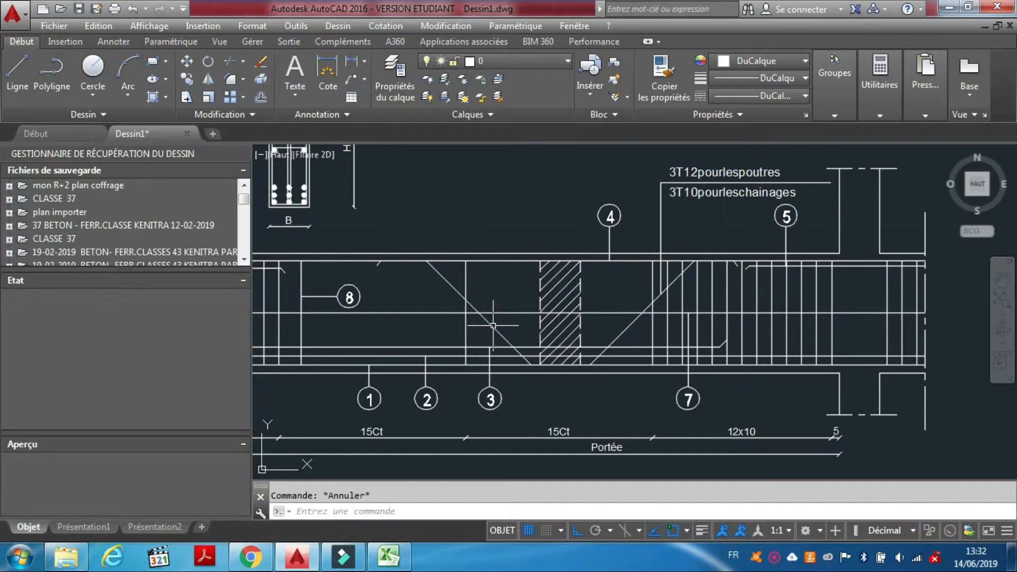
Step: Examine the tie beam and beam reinforcement tables, including the N3 row, against the typical beam section
scroll(537, 342, down, 7)
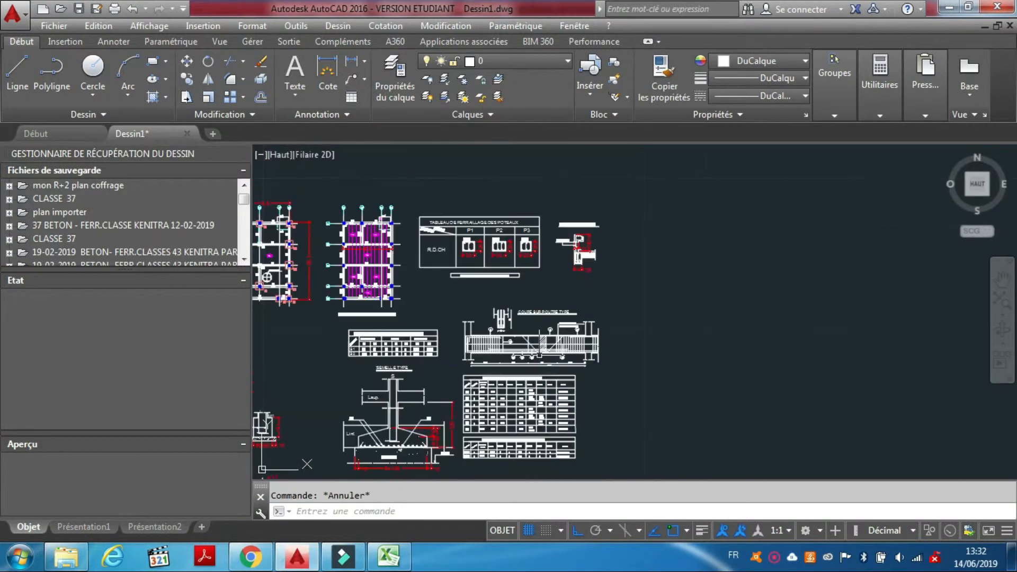
scroll(631, 334, up, 3)
scroll(592, 370, up, 3)
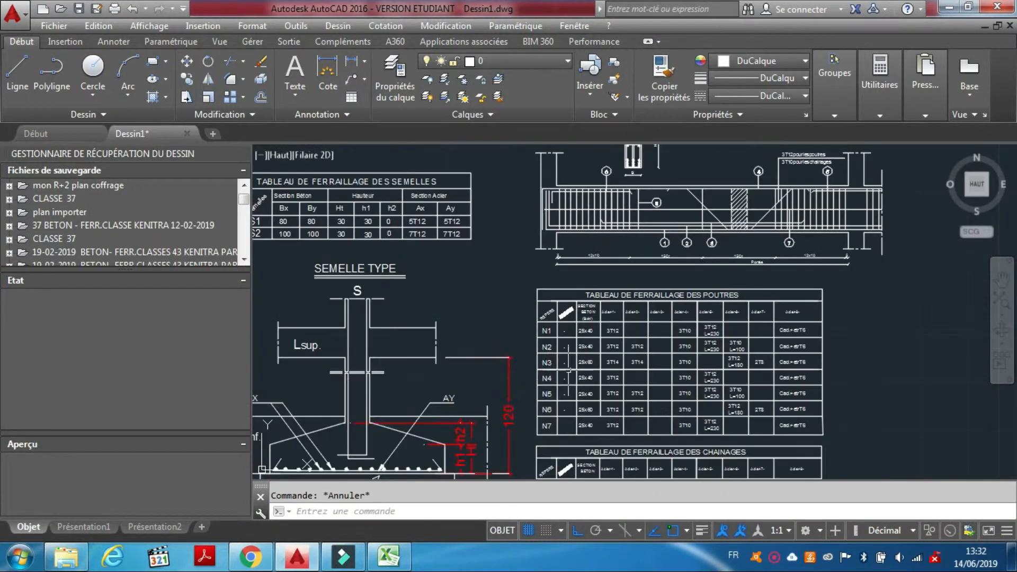
scroll(592, 369, down, 5)
scroll(607, 354, up, 5)
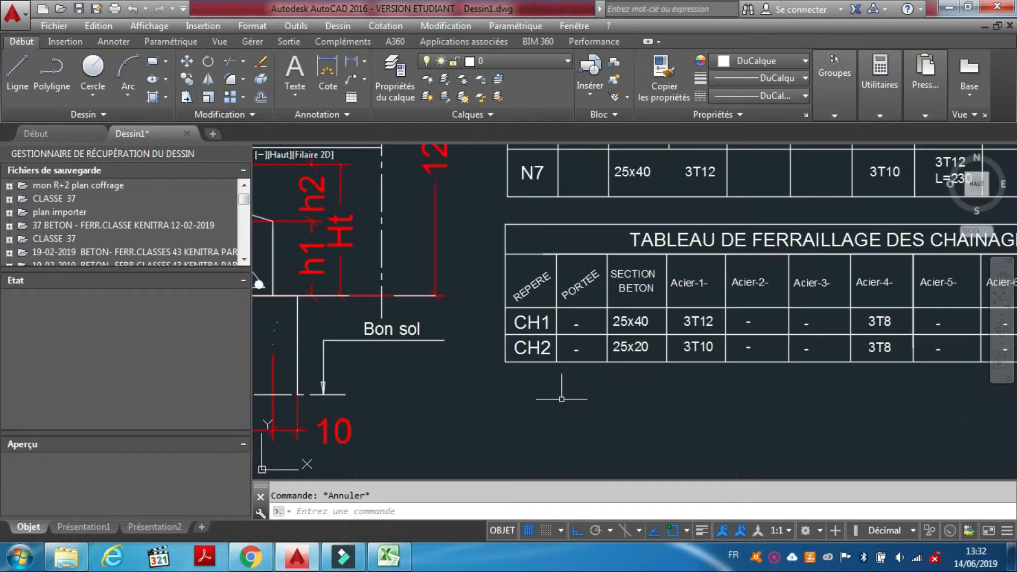
scroll(550, 372, down, 6)
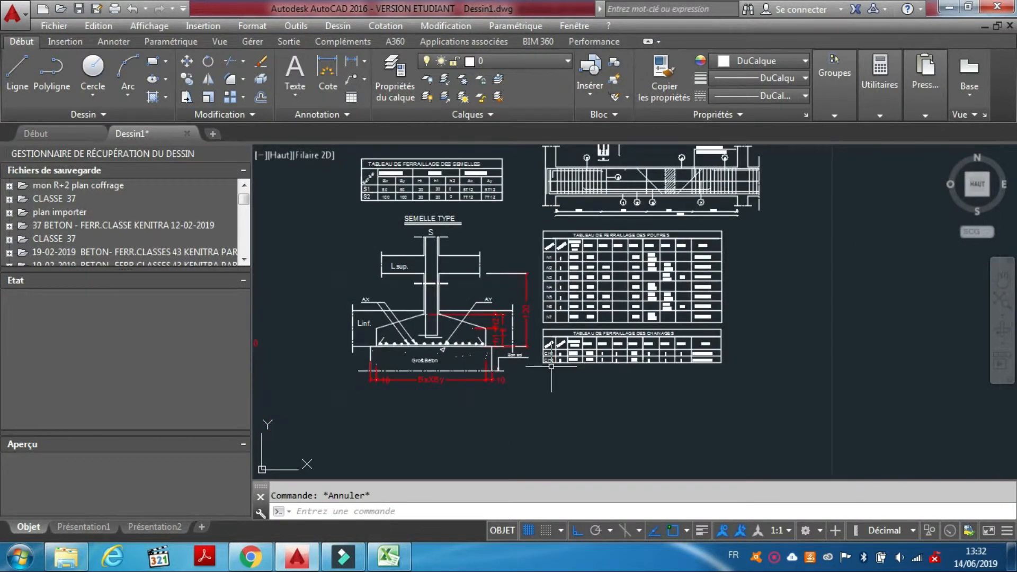
scroll(589, 295, up, 8)
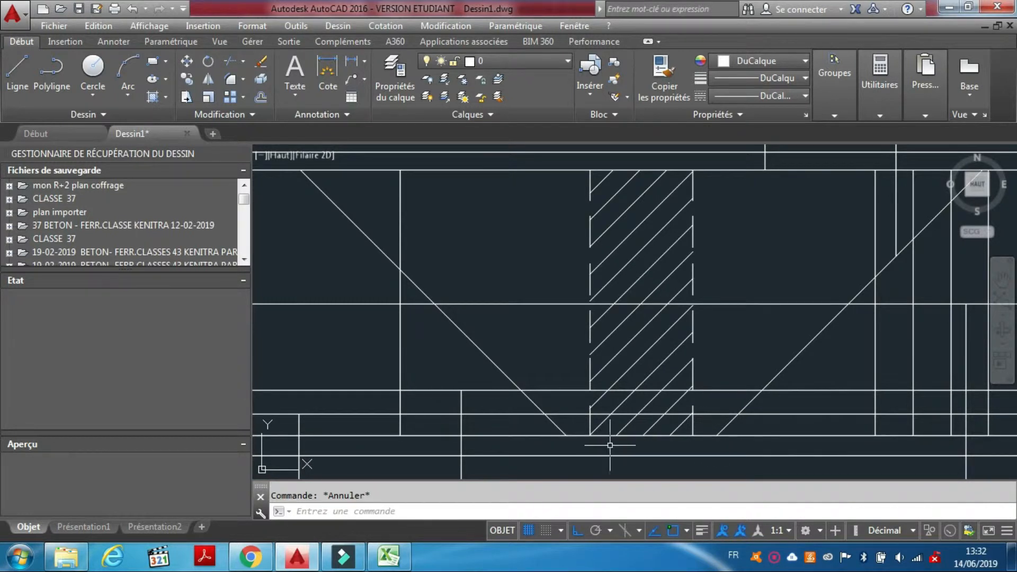
scroll(598, 391, down, 5)
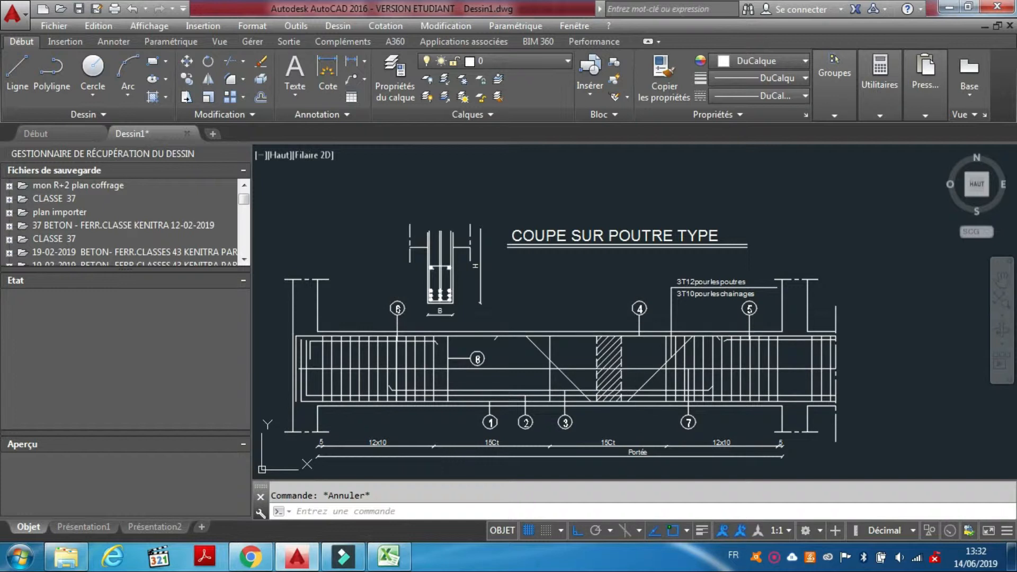
scroll(692, 339, down, 4)
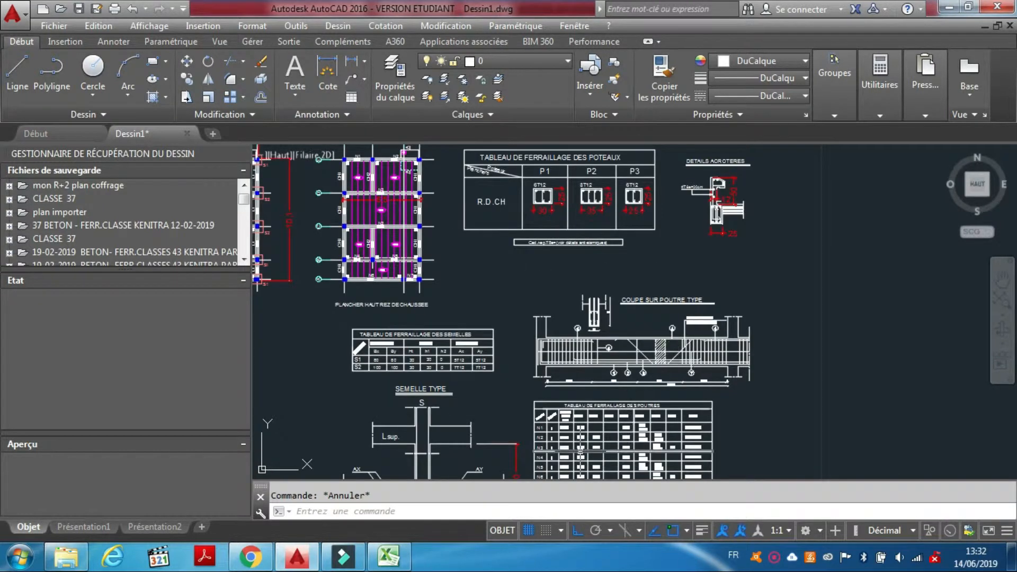
scroll(580, 452, up, 6)
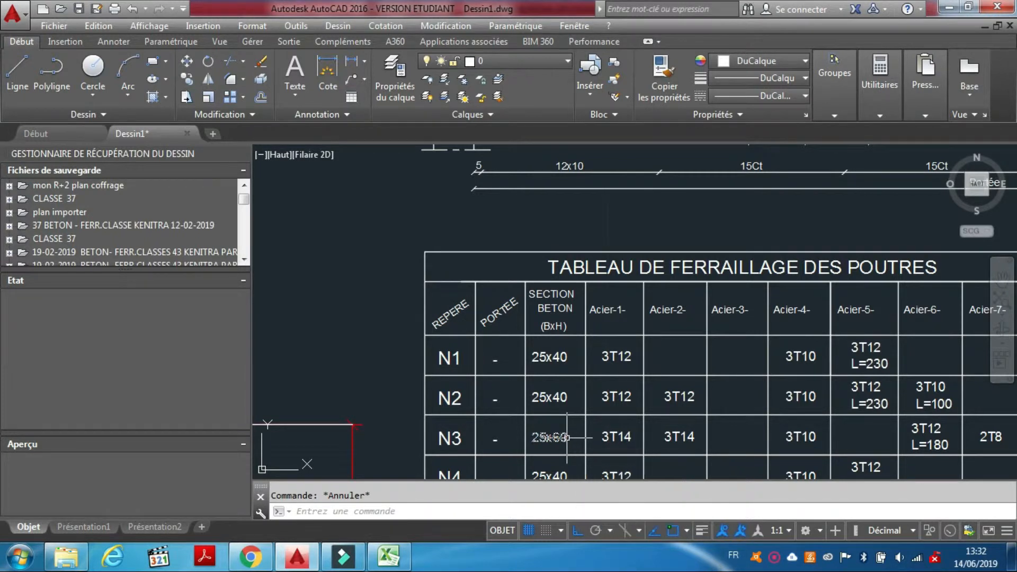
scroll(567, 437, down, 3)
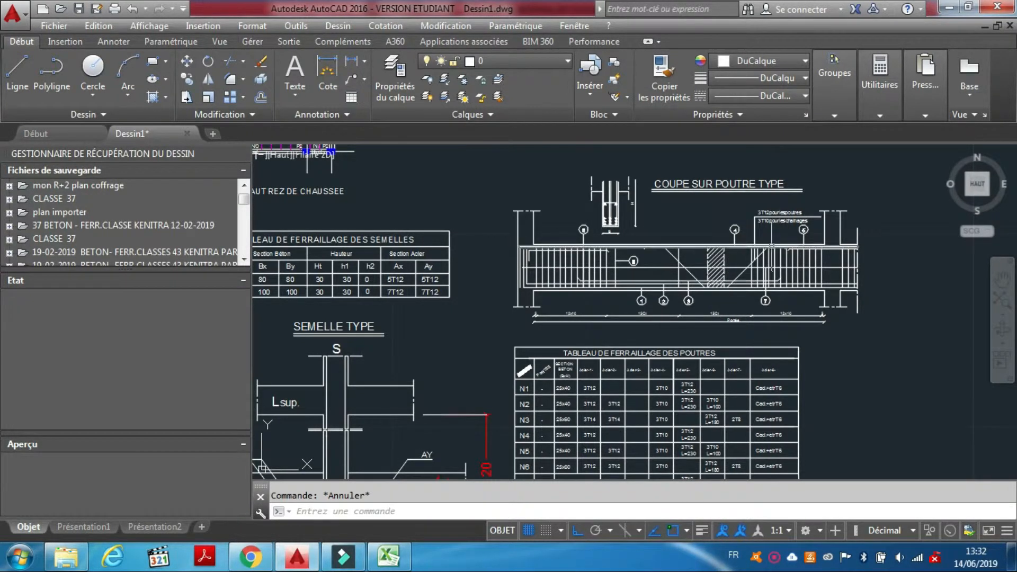
Step: Reread the inclined bar notes for beams and tie beams, and highlight both inclined bars in the typical section
mouse_move(772, 246)
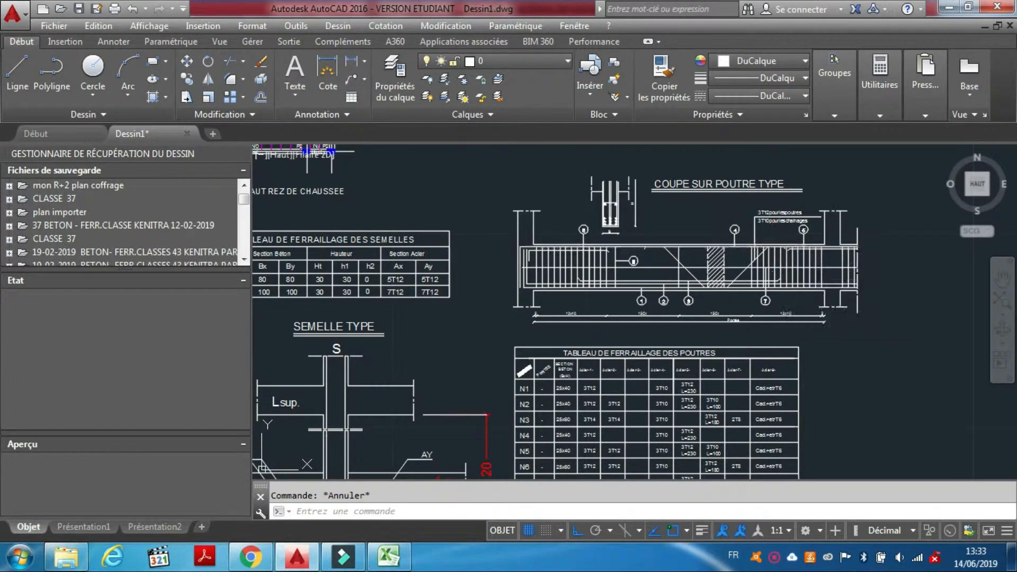
scroll(773, 245, up, 5)
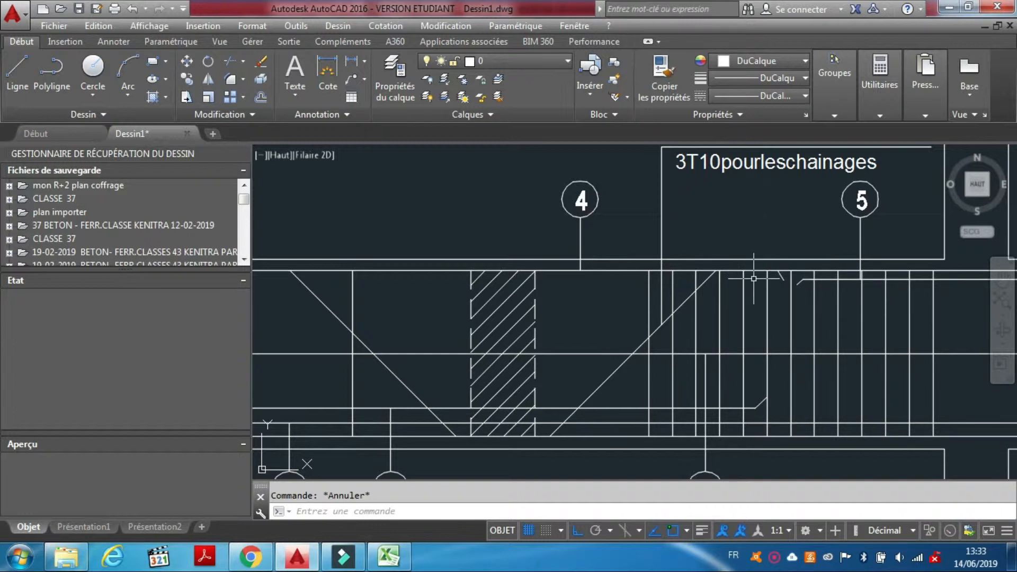
scroll(743, 278, down, 2)
scroll(675, 214, up, 4)
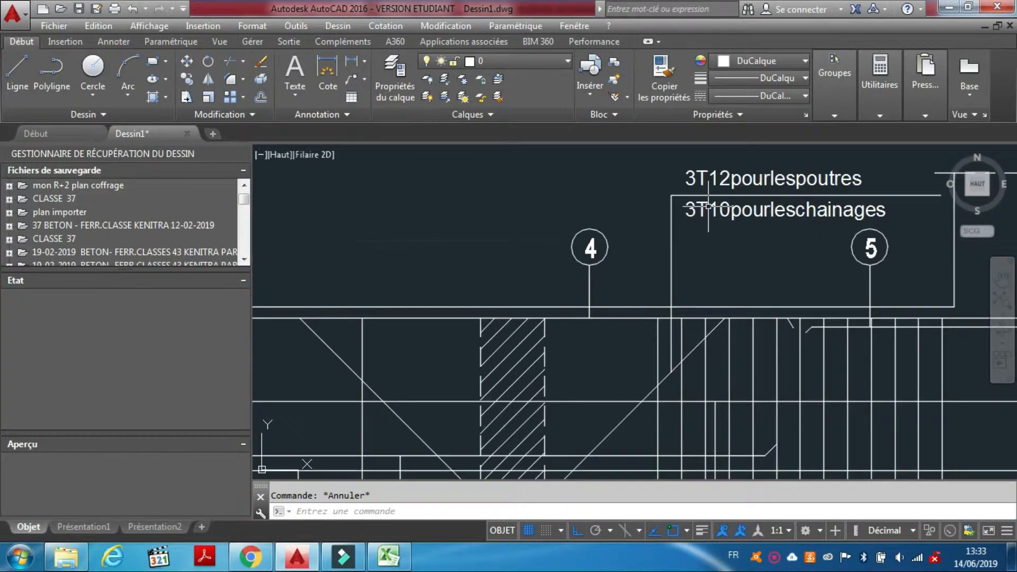
scroll(742, 257, down, 4)
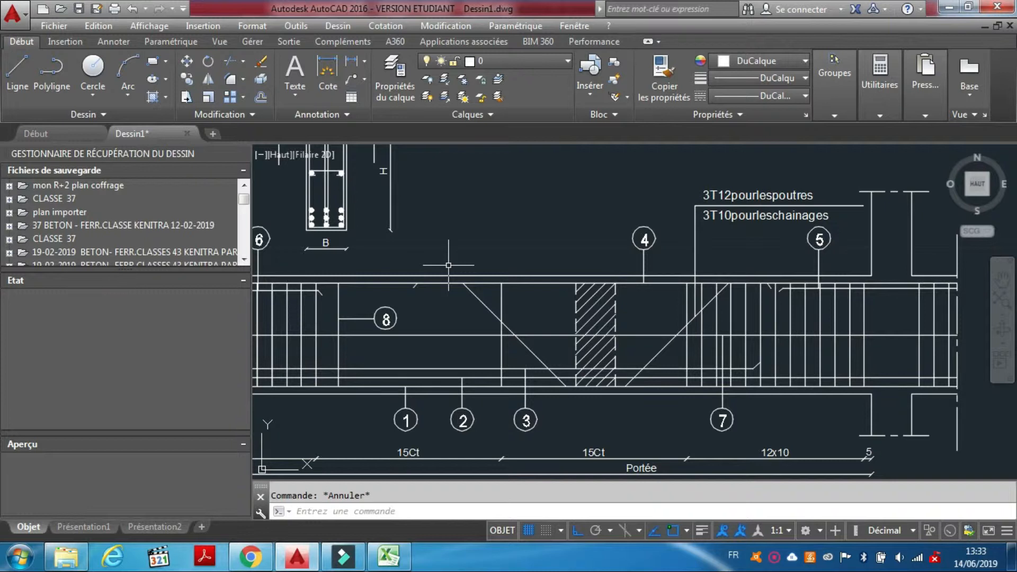
click(478, 300)
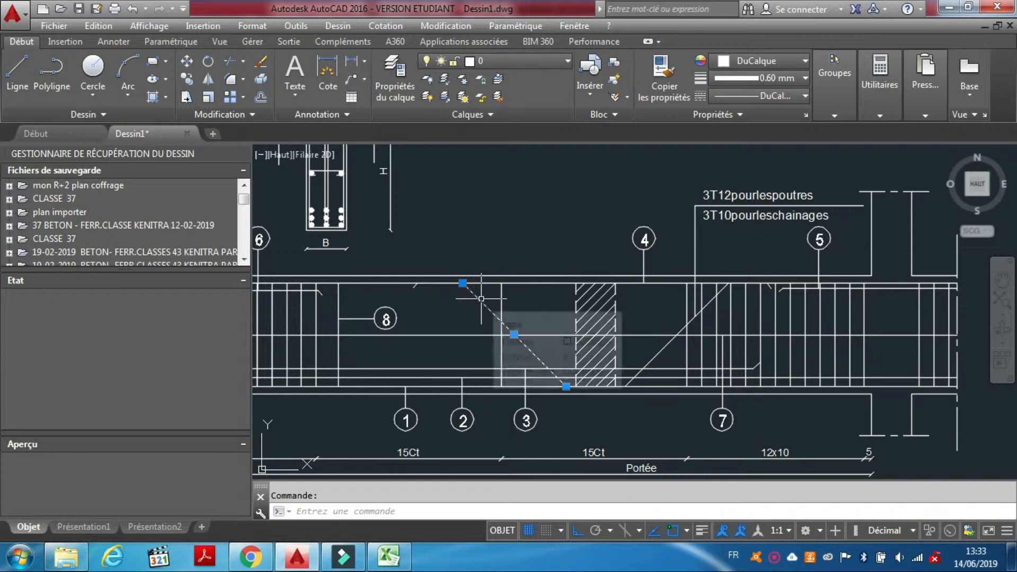
click(682, 328)
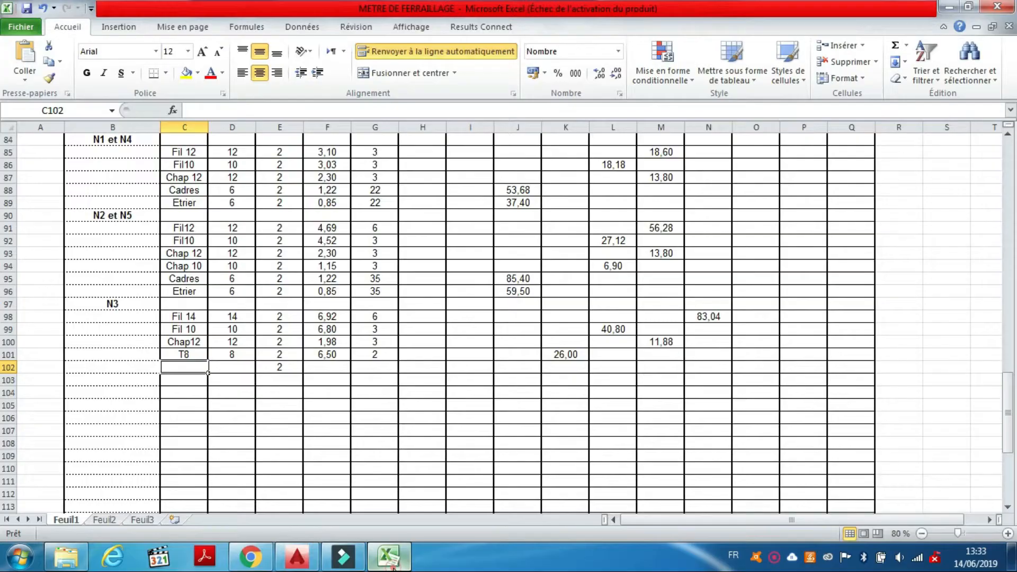
Step: Switch to Excel and fill the N3 row under T8 as Relvés with diameter 10, length 2,05 and 3 bars
click(388, 556)
text(r)
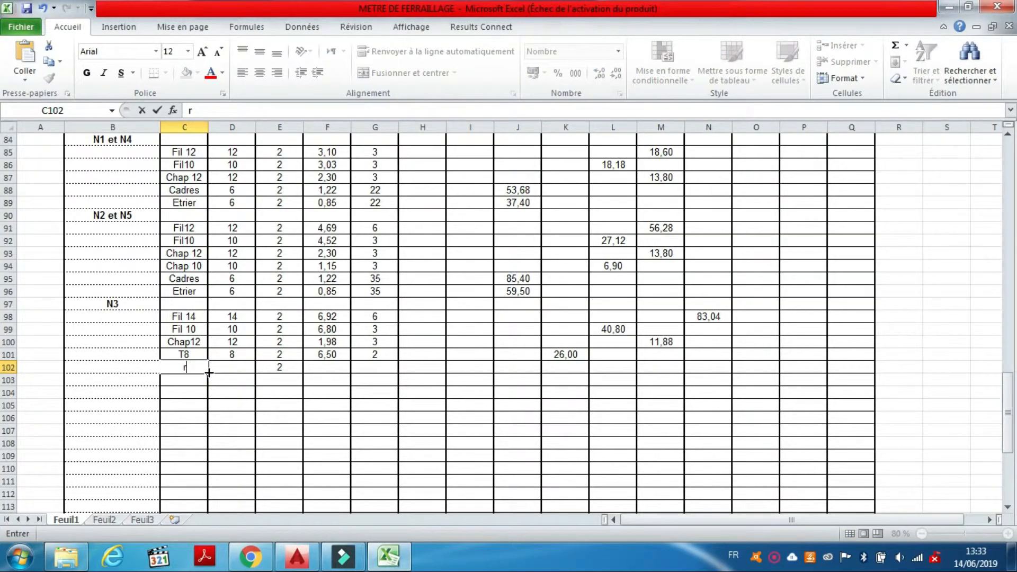
text(eelvés)
click(240, 364)
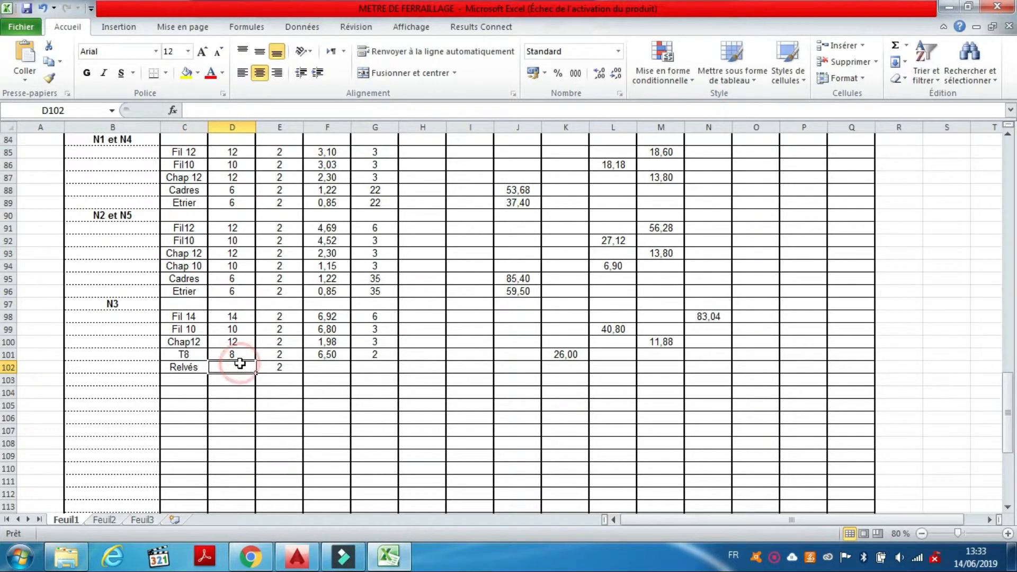
text(10)
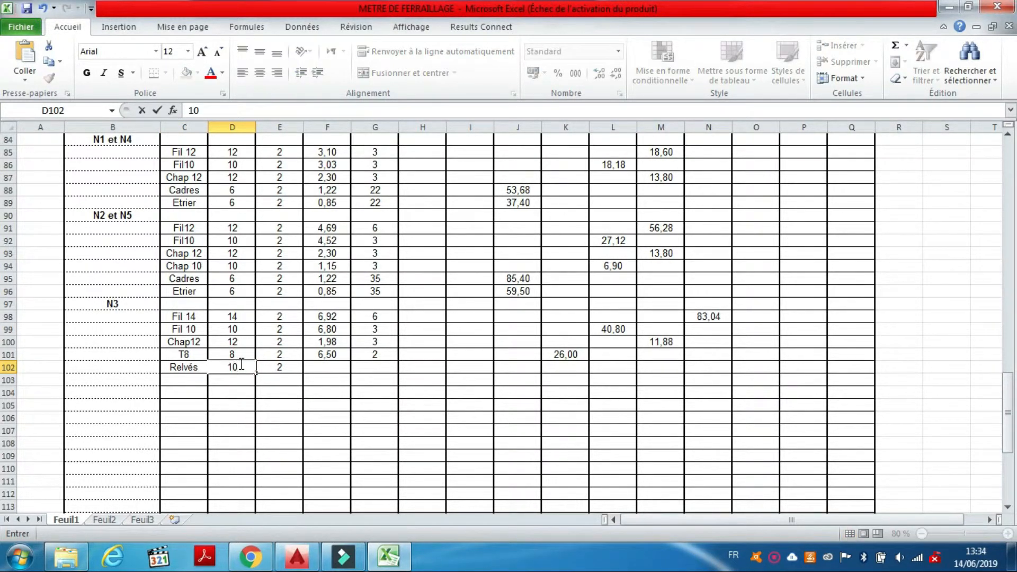
click(330, 365)
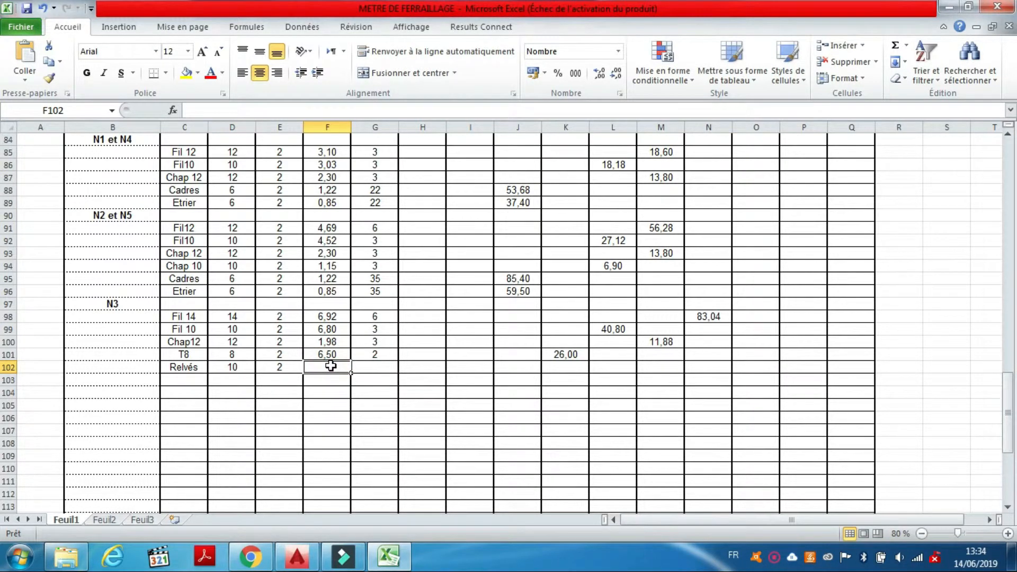
text(2,05)
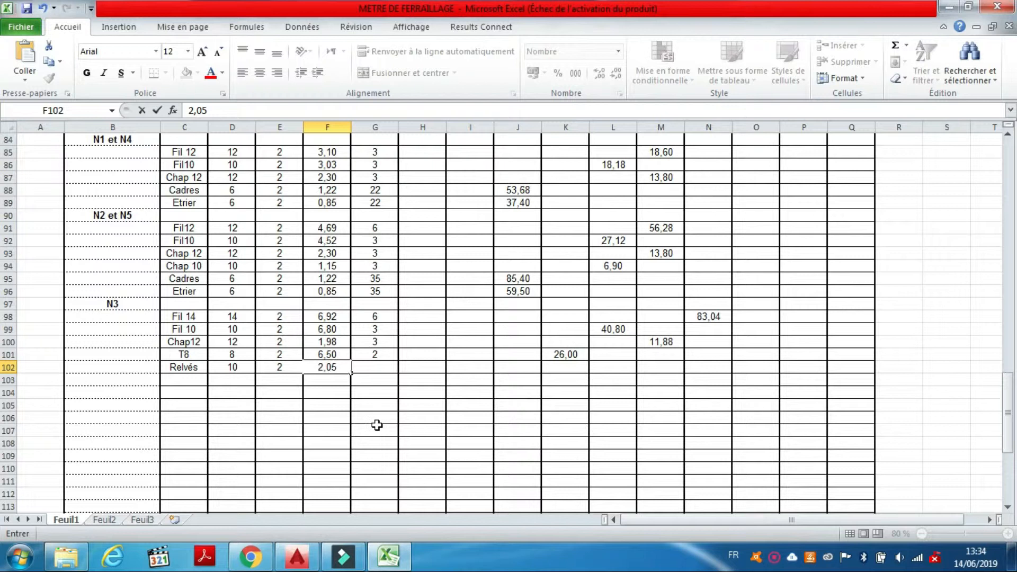
click(388, 367)
text(3)
click(509, 363)
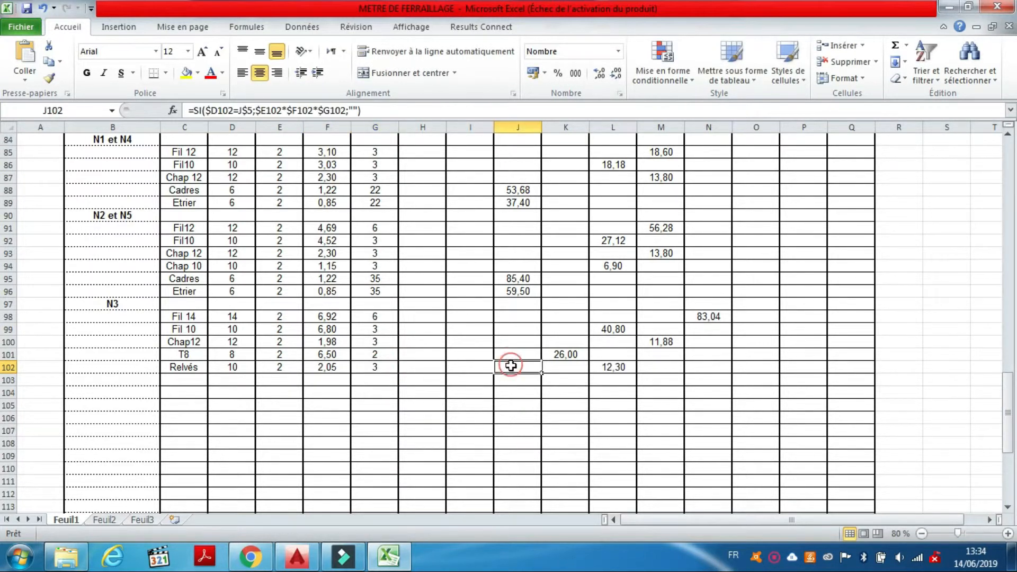
Step: Add Cadres and Etries rows below Relvés in the N3 block, both with diameter 6
click(195, 377)
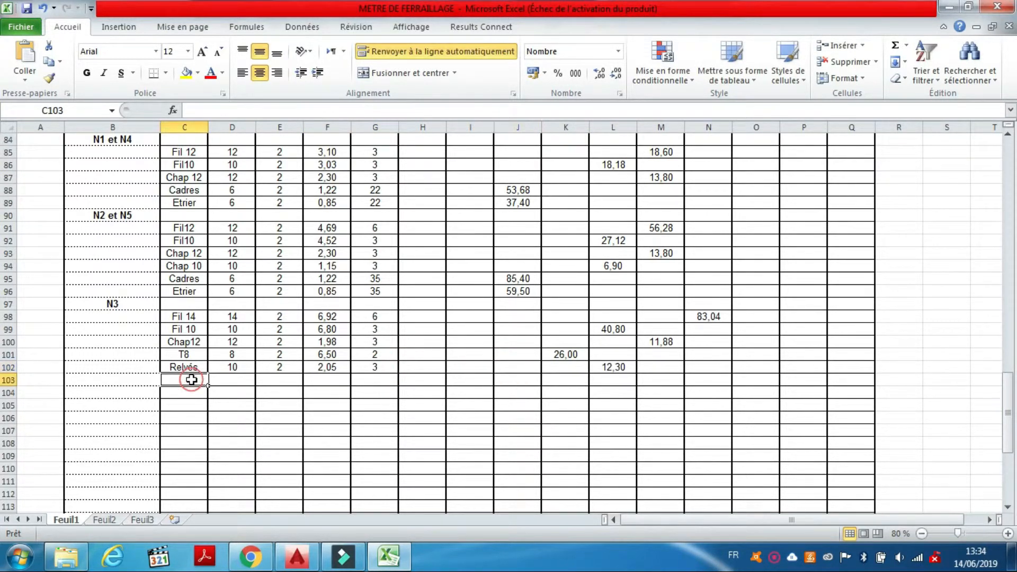
text(Cadres)
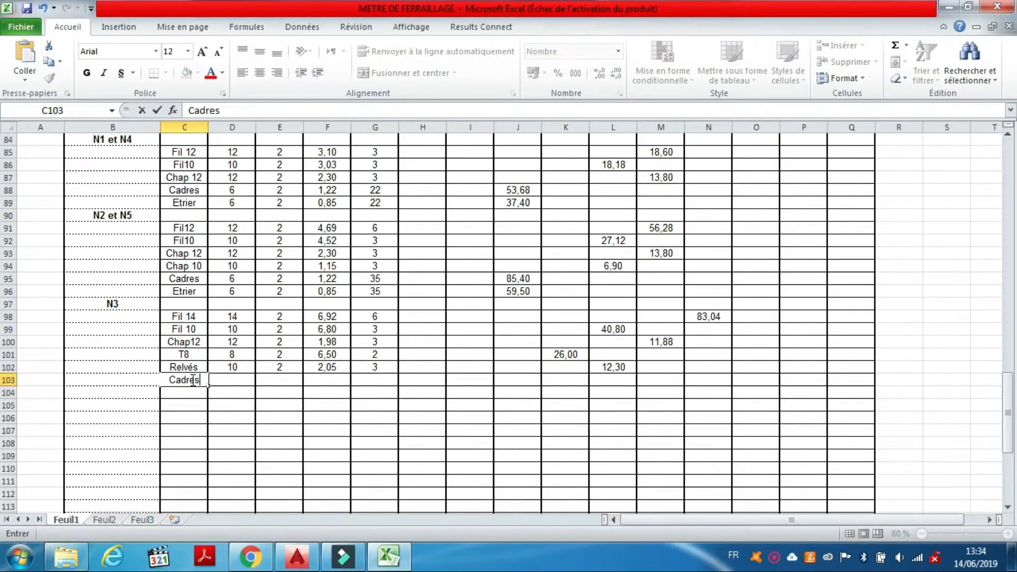
click(199, 391)
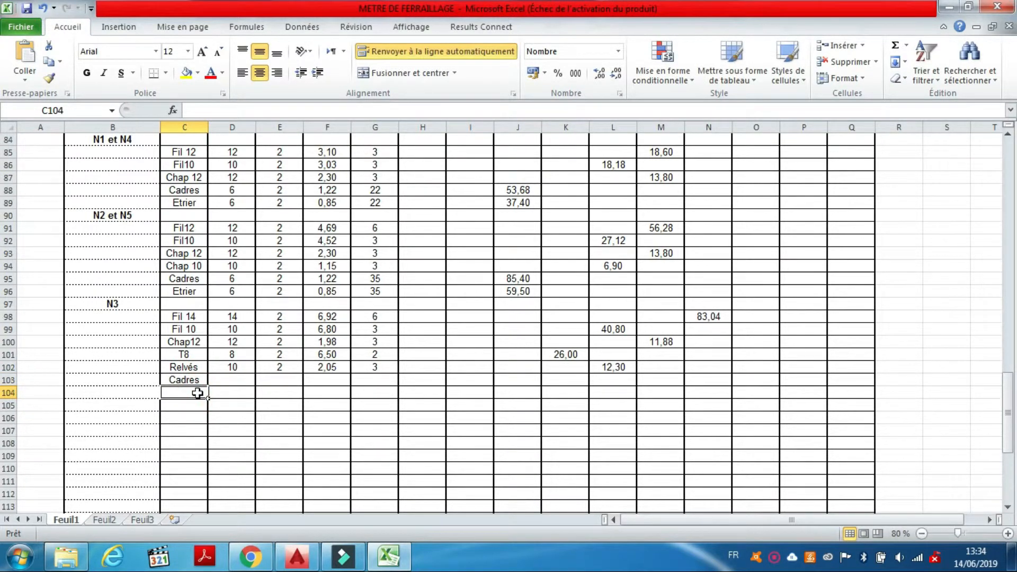
text(Etries)
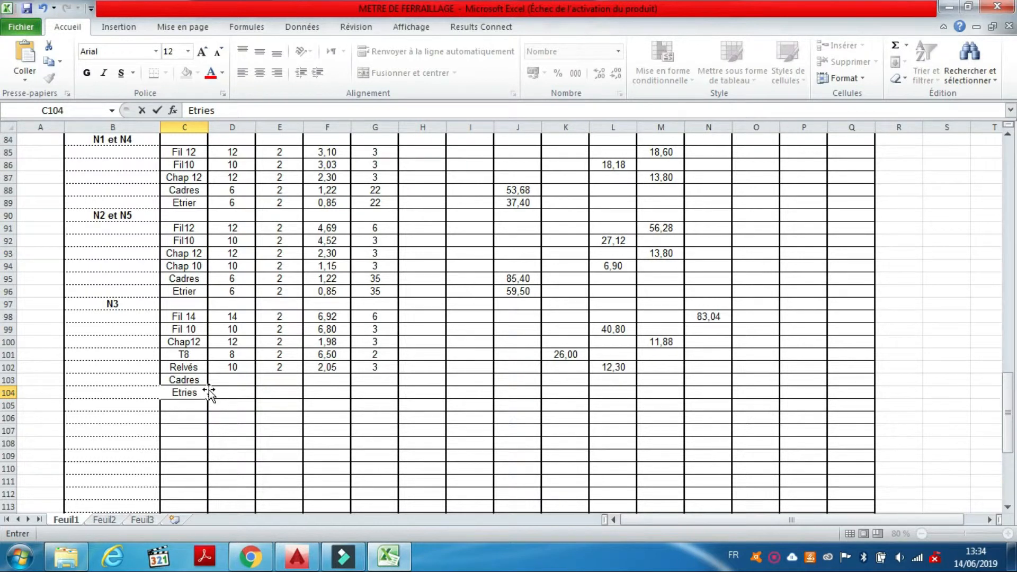
click(235, 380)
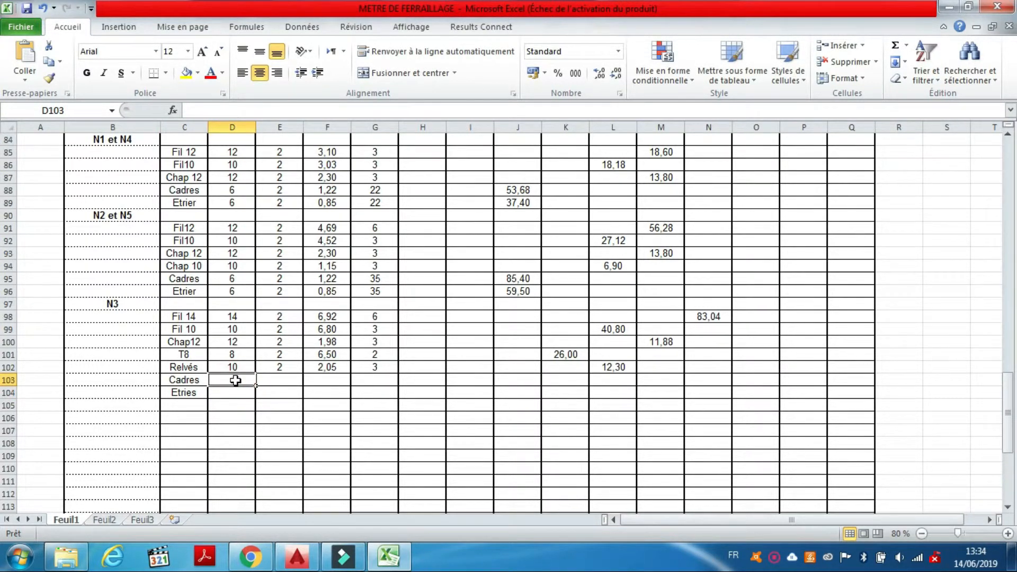
text(2)
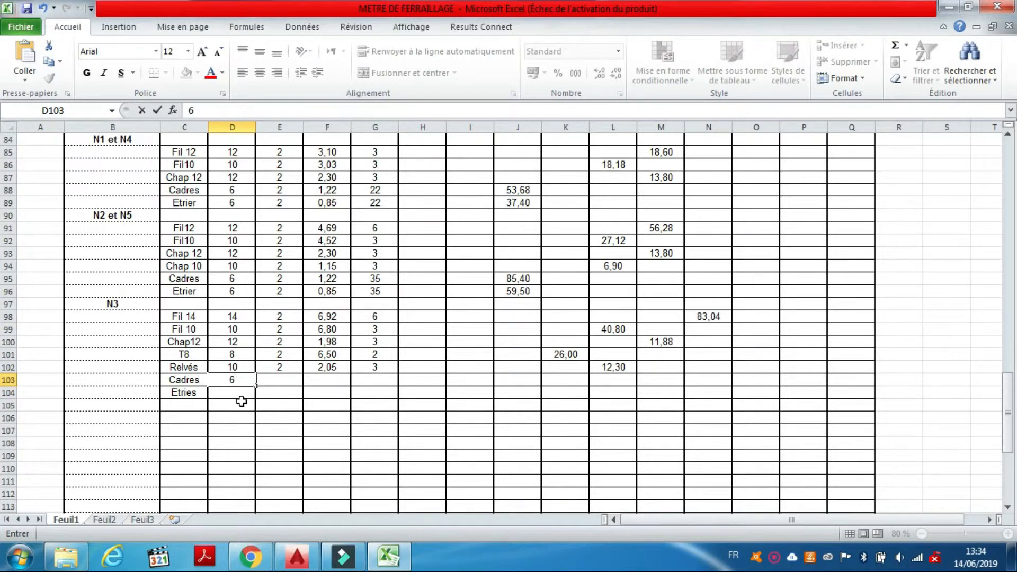
click(242, 397)
text(6)
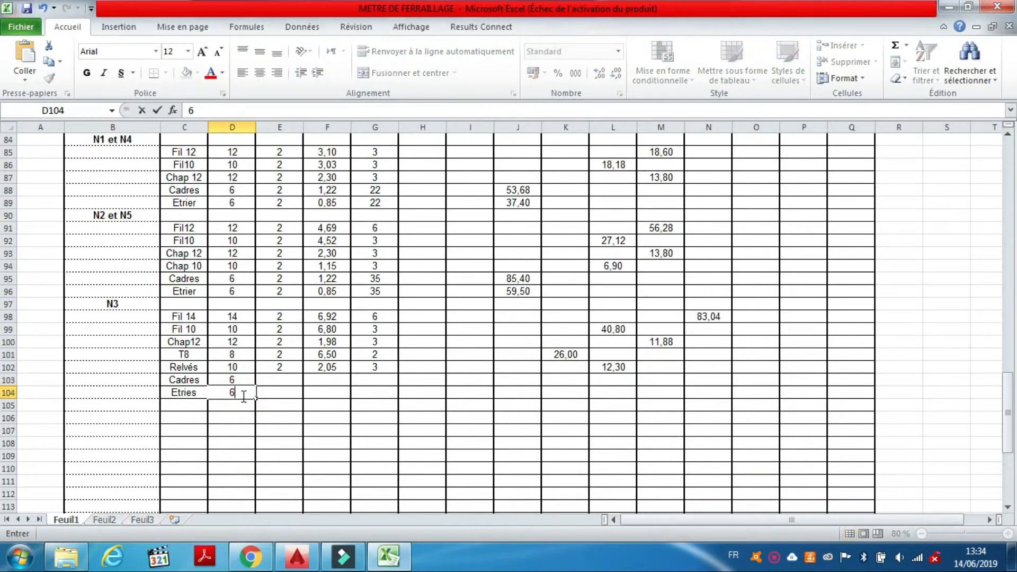
Step: Copy the element count 2 from the Relvés row down to the N3 Cadres and Etries rows
click(280, 365)
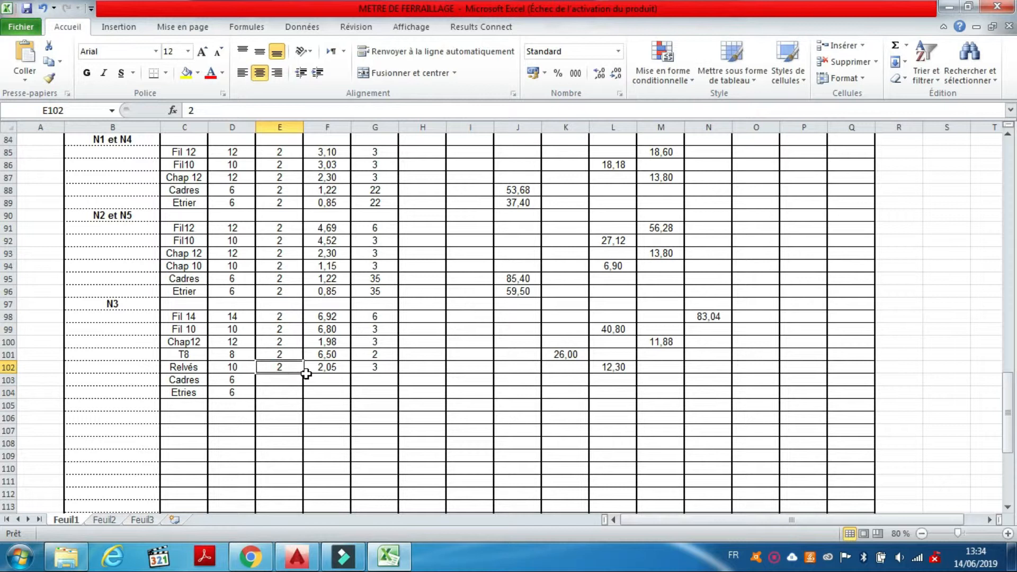
drag(305, 373, 303, 393)
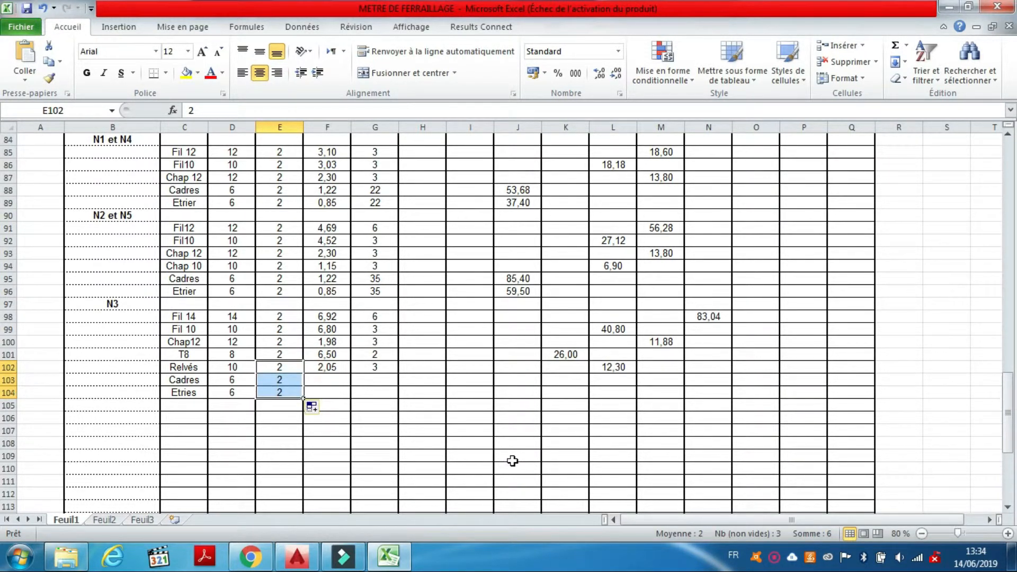
right_click(773, 561)
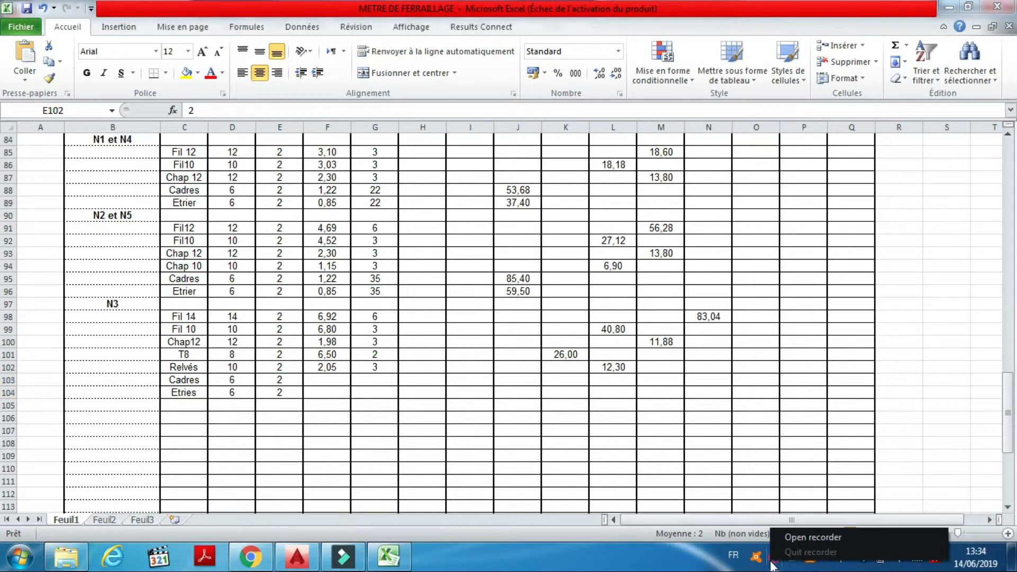
click(682, 438)
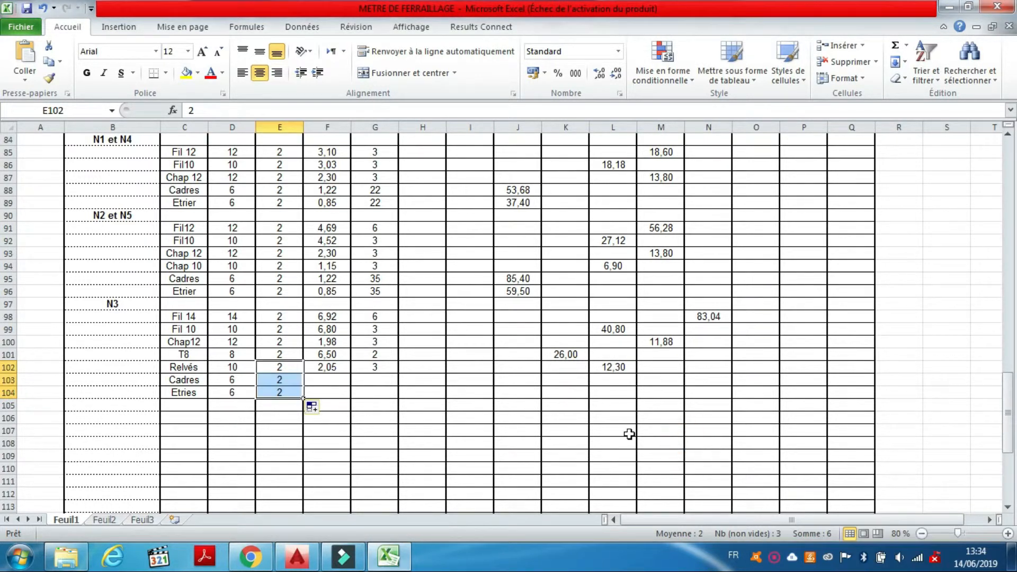
Step: Review the frame cutting-length formulas in the Windows Photo Viewer chart and the N3 cross-section in AutoCAD's beam reinforcement table
click(316, 377)
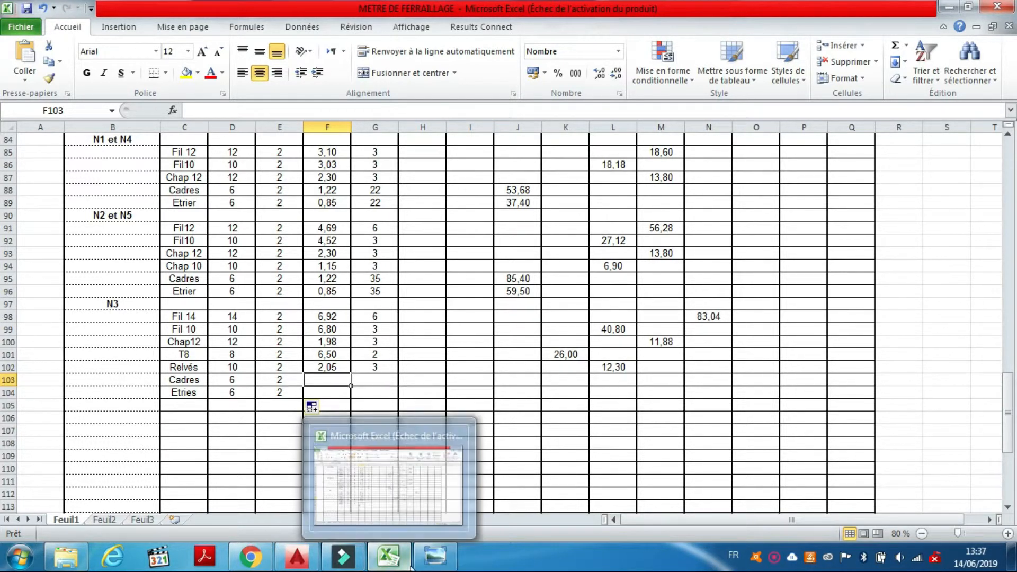
click(435, 557)
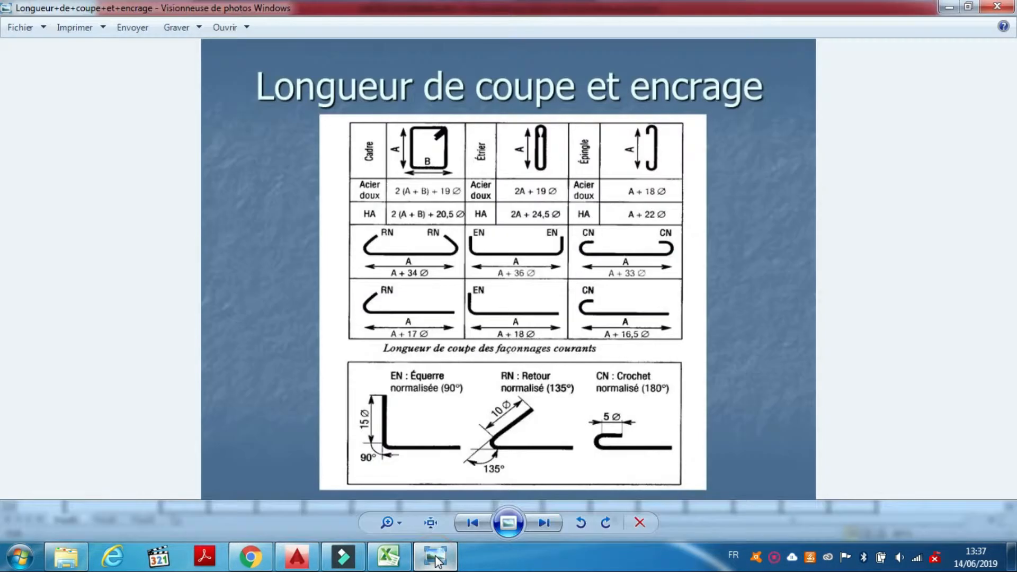
scroll(435, 137, up, 1)
scroll(435, 137, up, 1)
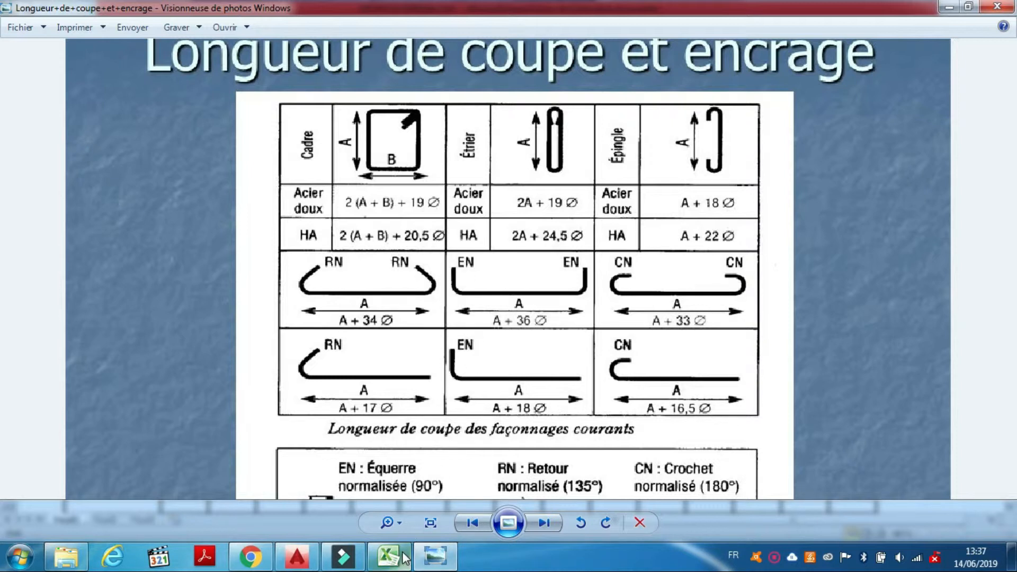
mouse_move(404, 557)
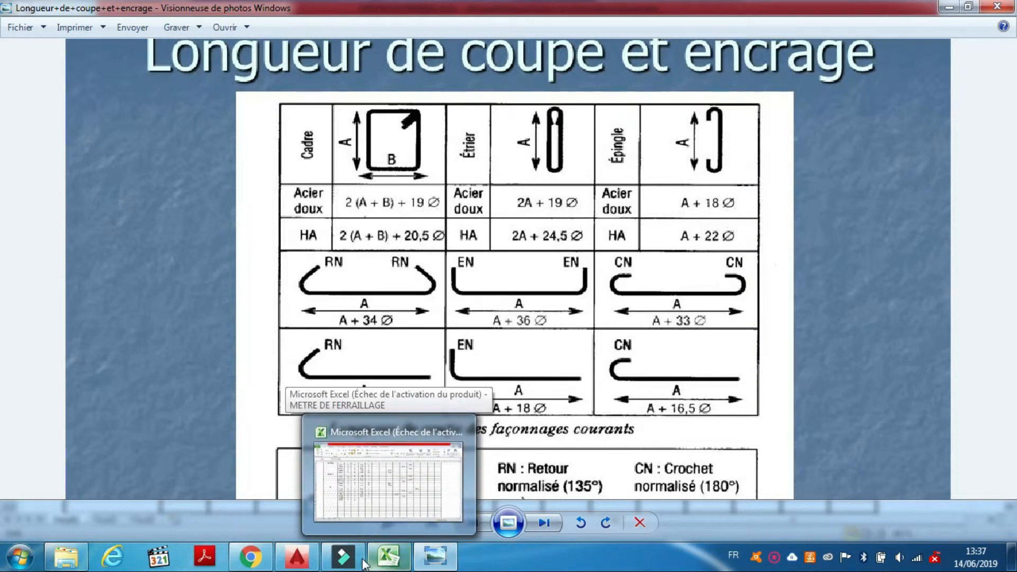
click(305, 557)
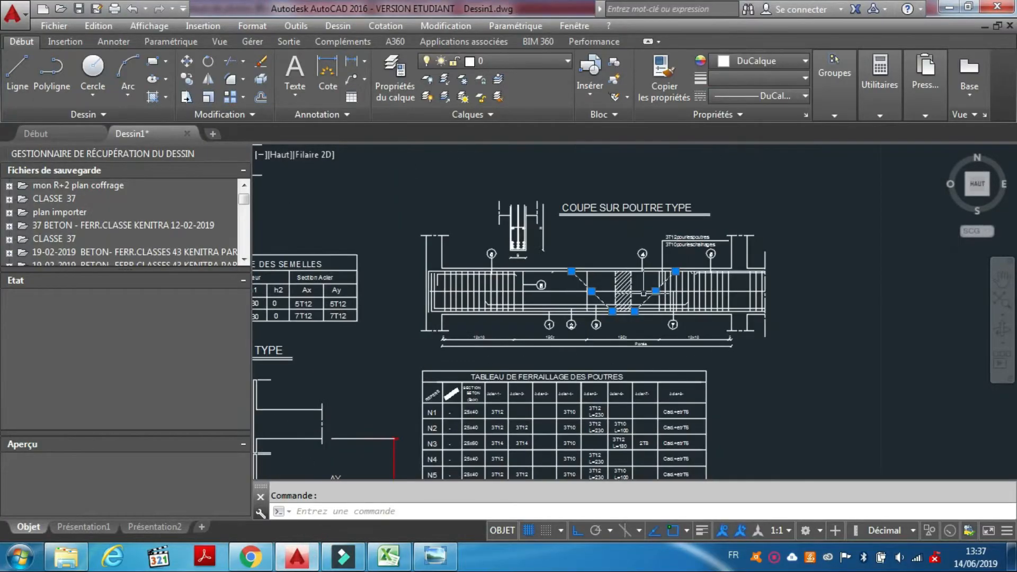
scroll(731, 265, down, 3)
scroll(548, 343, up, 8)
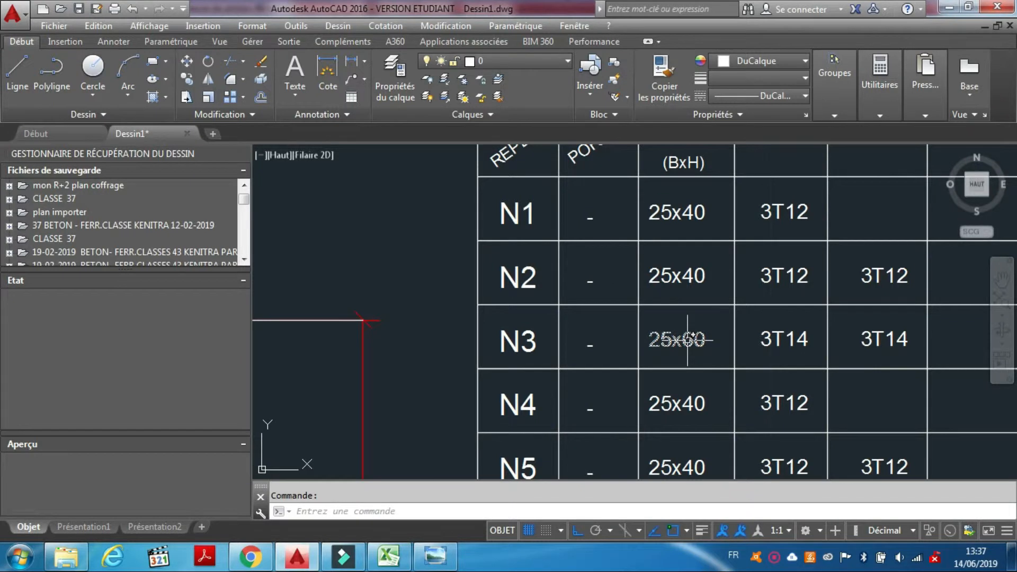
mouse_move(687, 340)
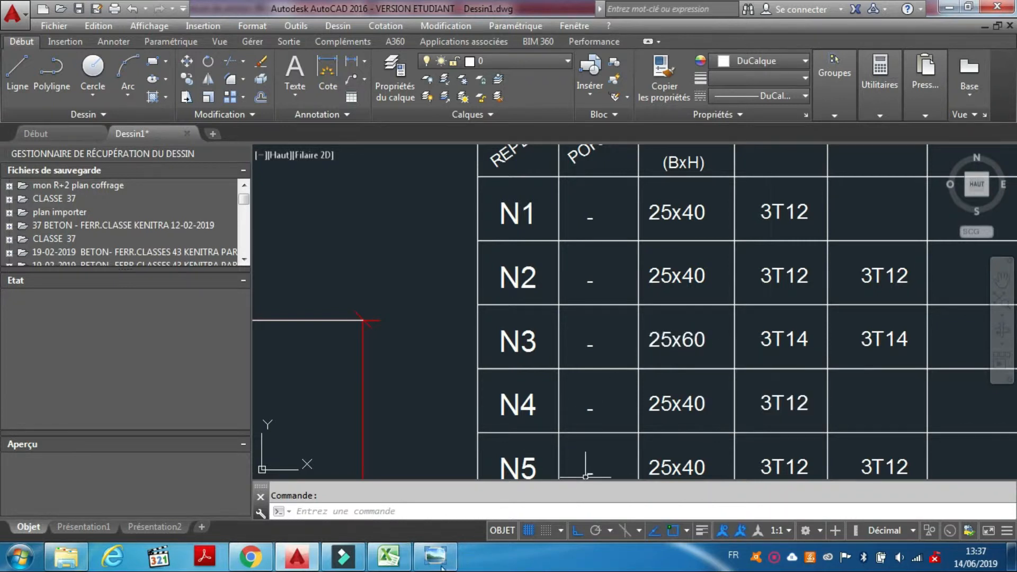
Step: Switch to Excel and set the unit length of the N3 Cadres row to 1,62
click(401, 561)
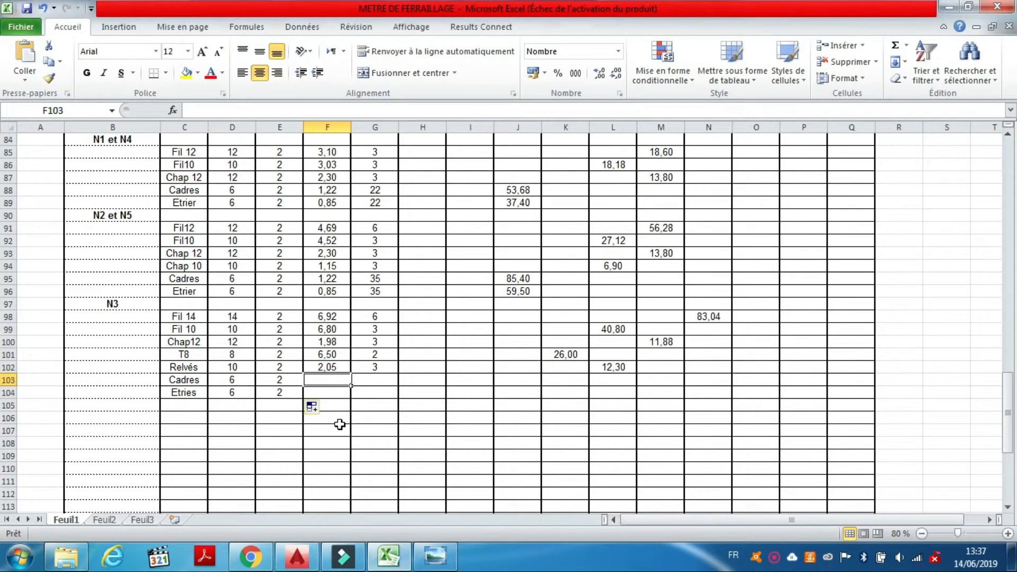
text(1)
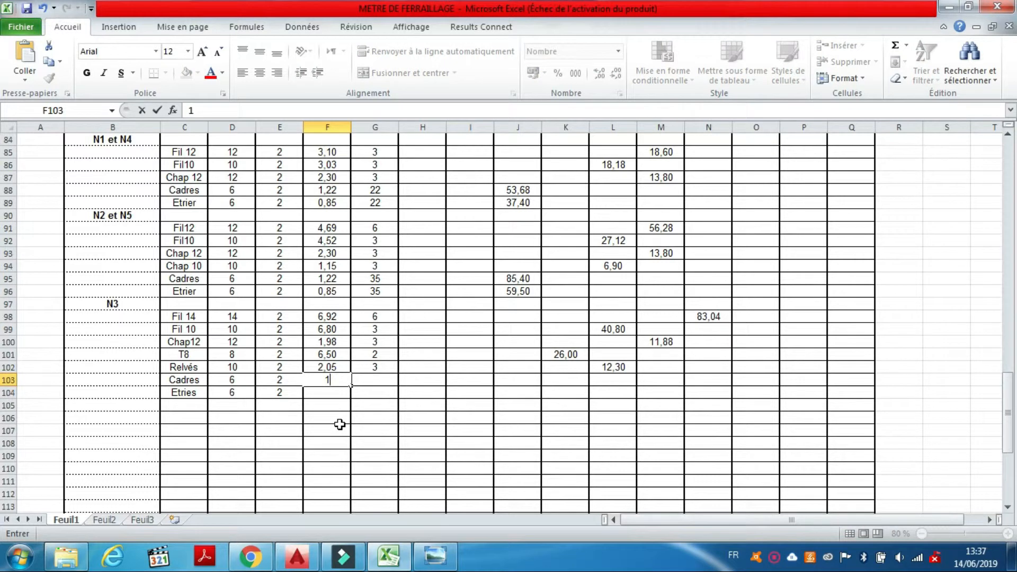
text(,62)
click(363, 379)
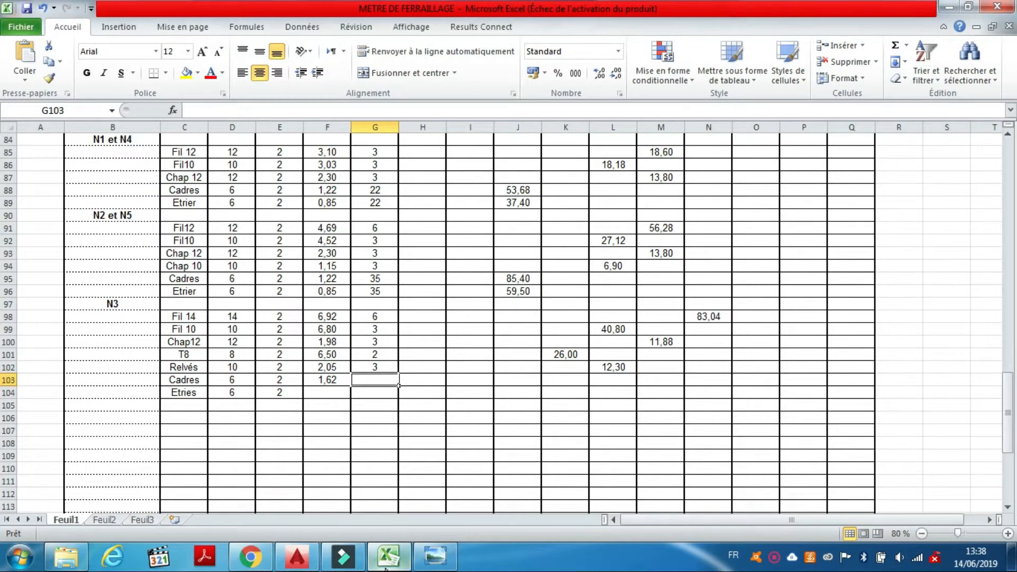
Step: Switch to AutoCAD, clear the selection, and erase the overall dimension below the N3 beam on axis D of the floor plan
mouse_move(385, 568)
mouse_move(316, 558)
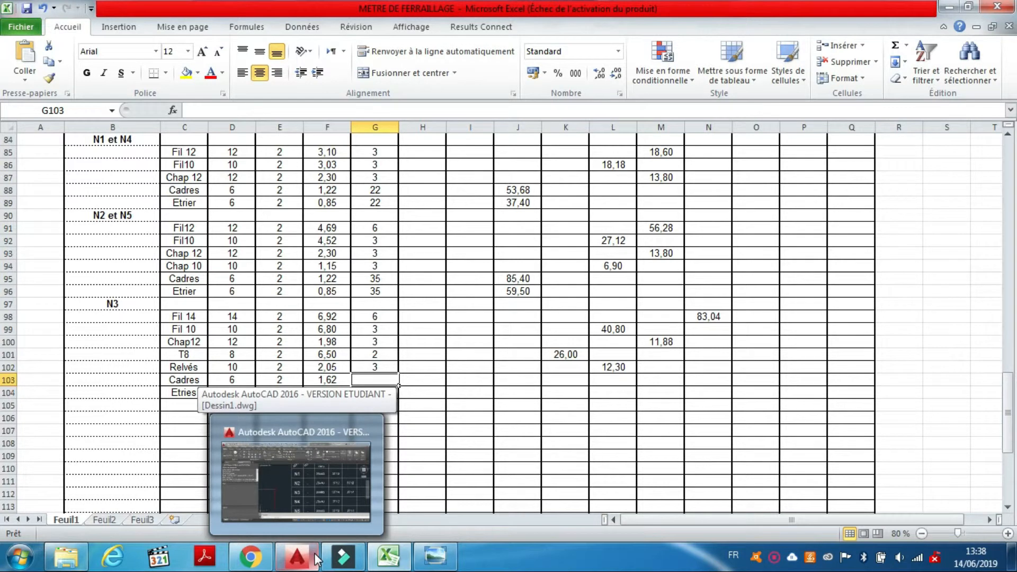
click(316, 559)
scroll(598, 323, down, 6)
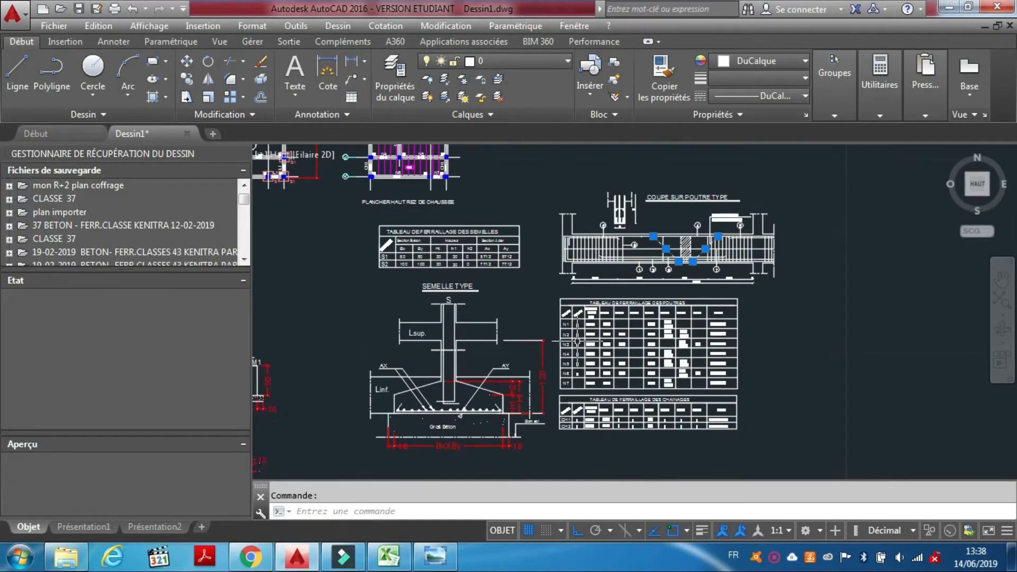
key(Escape)
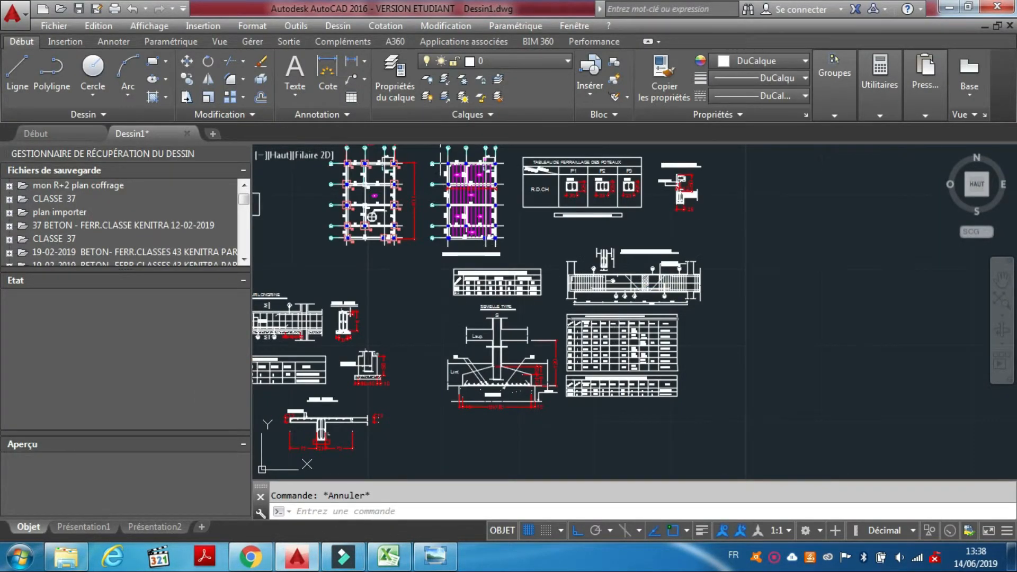
scroll(440, 147, up, 5)
scroll(508, 236, up, 2)
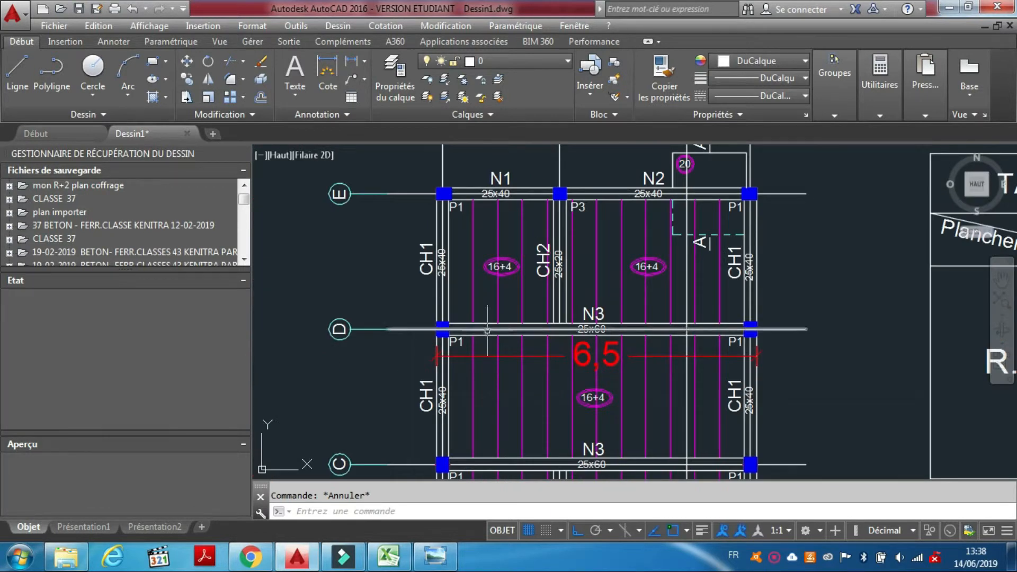
click(520, 357)
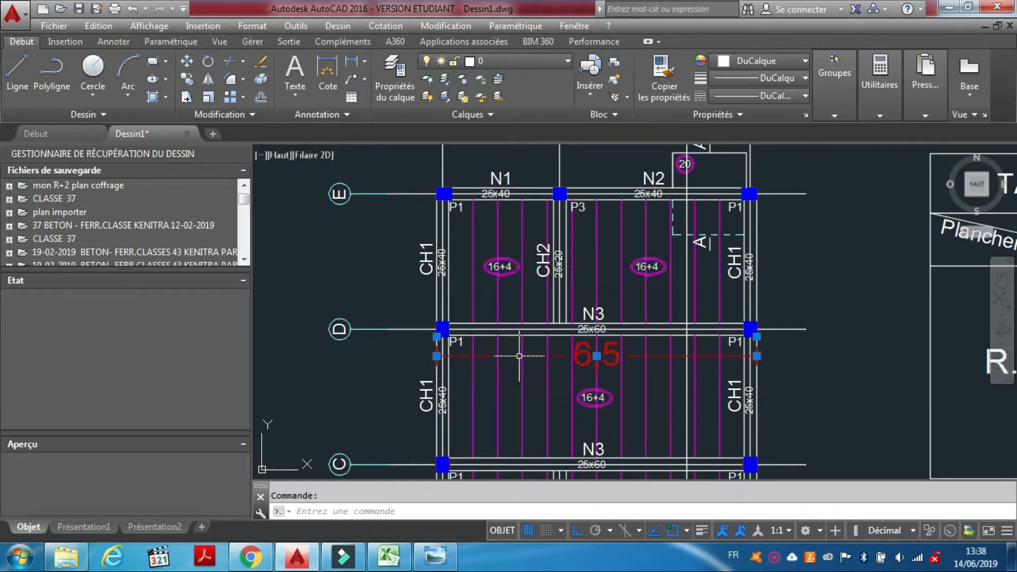
key(Delete)
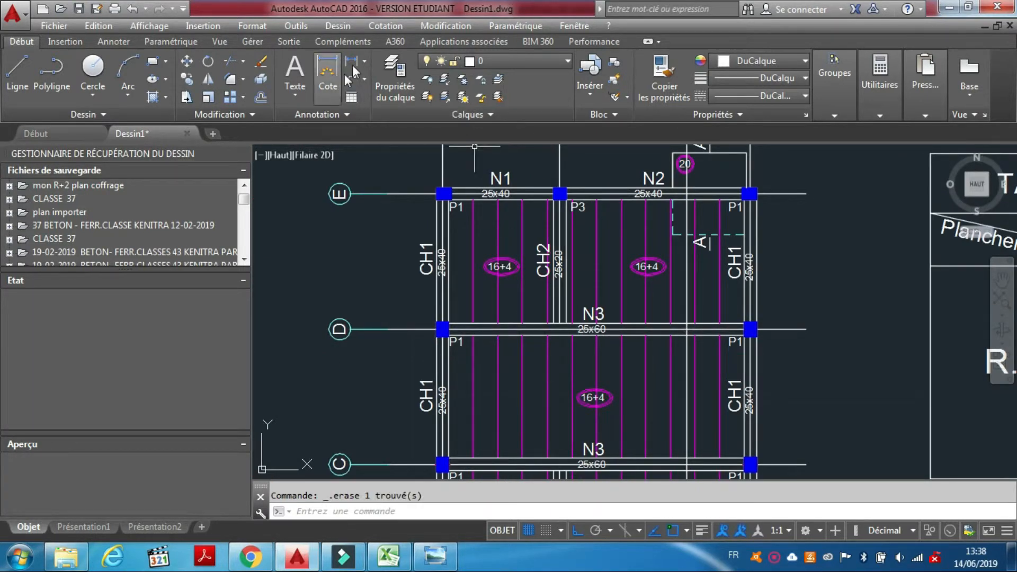
Step: Add a linear dimension for the N3 beam's clear span between the inner column faces on axis D, placed just above the beam
click(351, 61)
scroll(457, 327, up, 5)
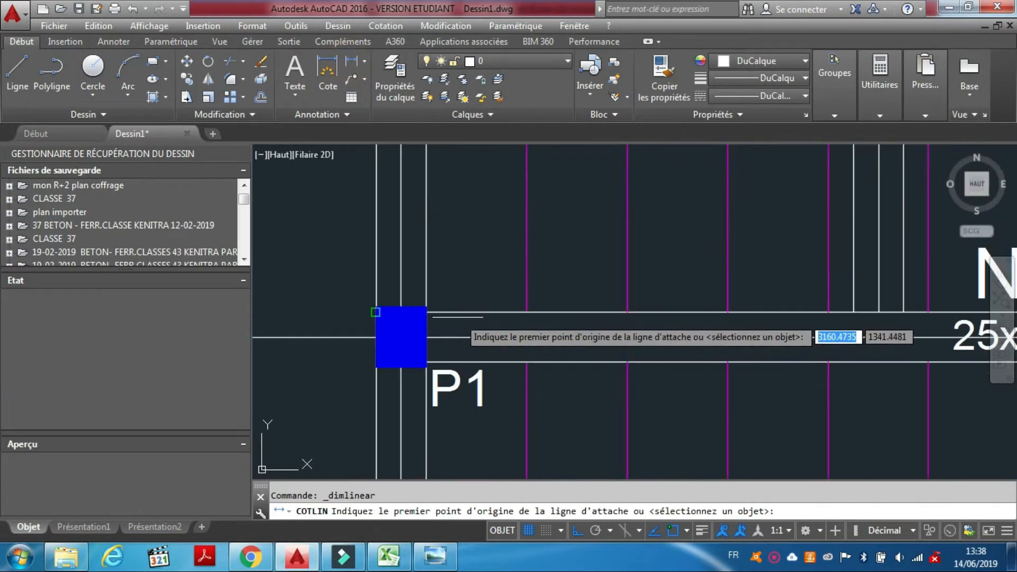
click(426, 312)
scroll(426, 312, down, 5)
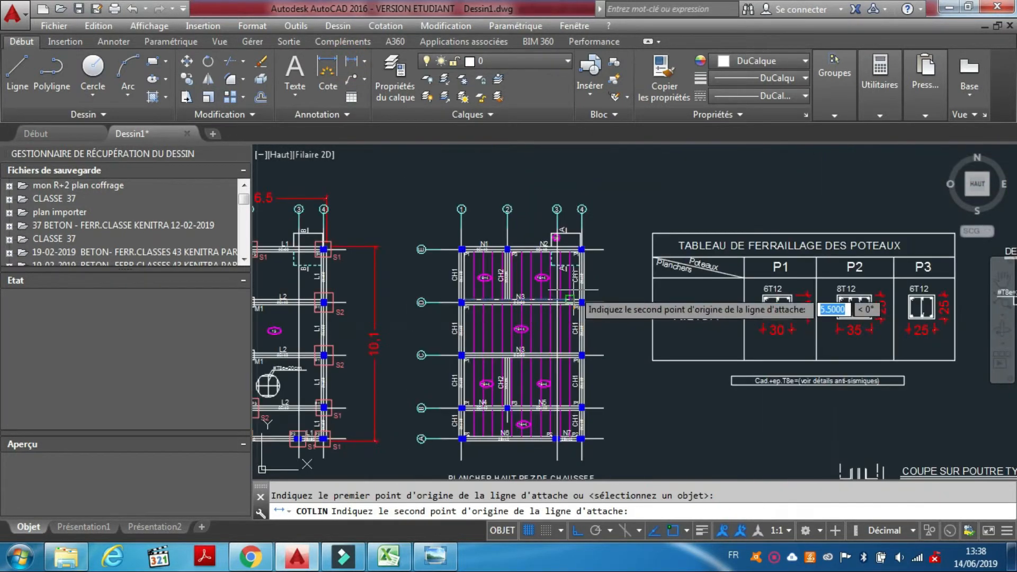
scroll(643, 395, up, 5)
click(645, 394)
click(612, 336)
scroll(751, 300, down, 5)
scroll(551, 306, up, 5)
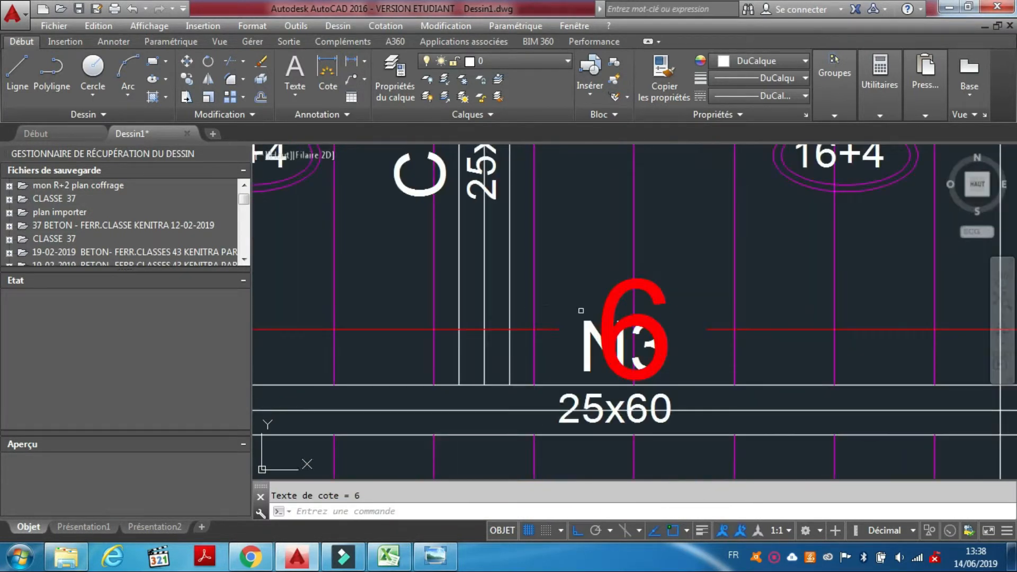
scroll(731, 334, down, 5)
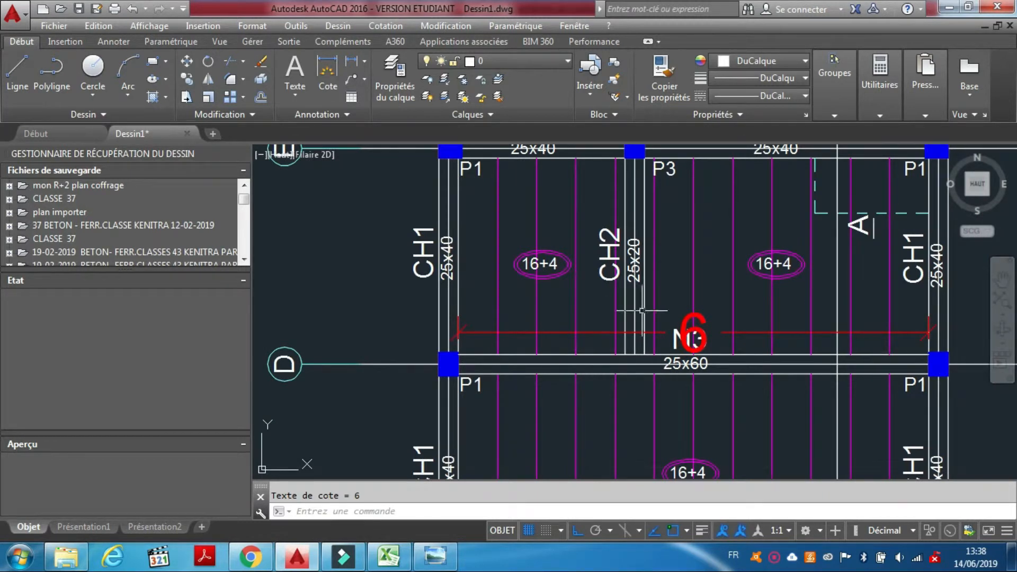
Step: Examine the stirrup spacing dimensions along the span in the typical beam section COUPE SUR POUTRE TYPE
scroll(642, 311, down, 8)
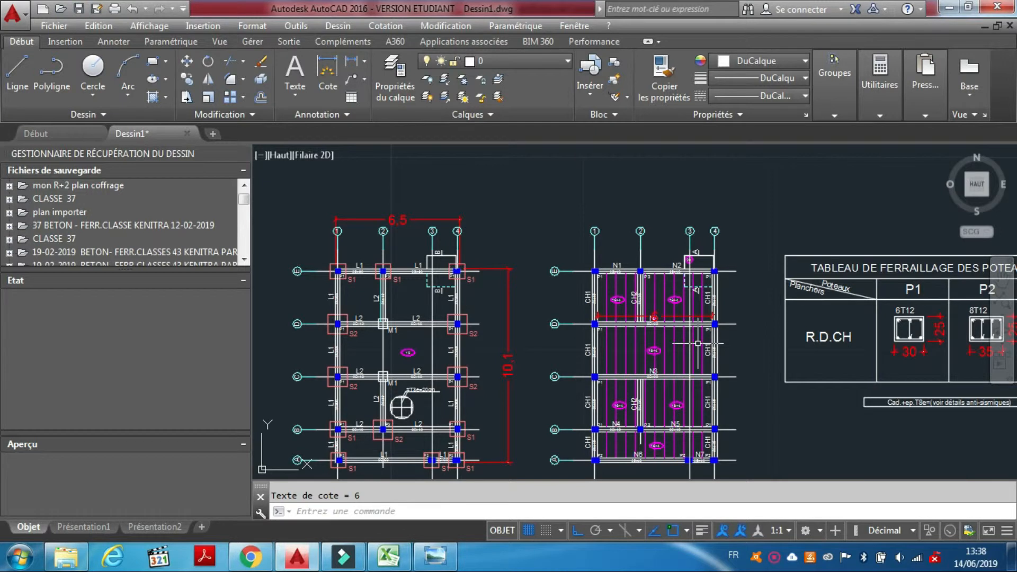
scroll(698, 260, down, 6)
scroll(758, 315, up, 4)
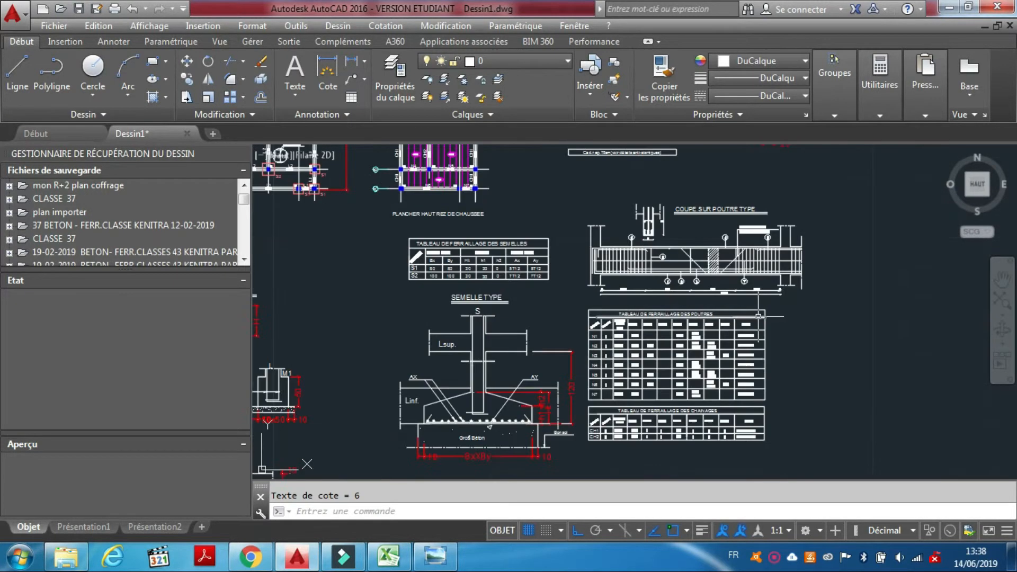
scroll(632, 260, up, 5)
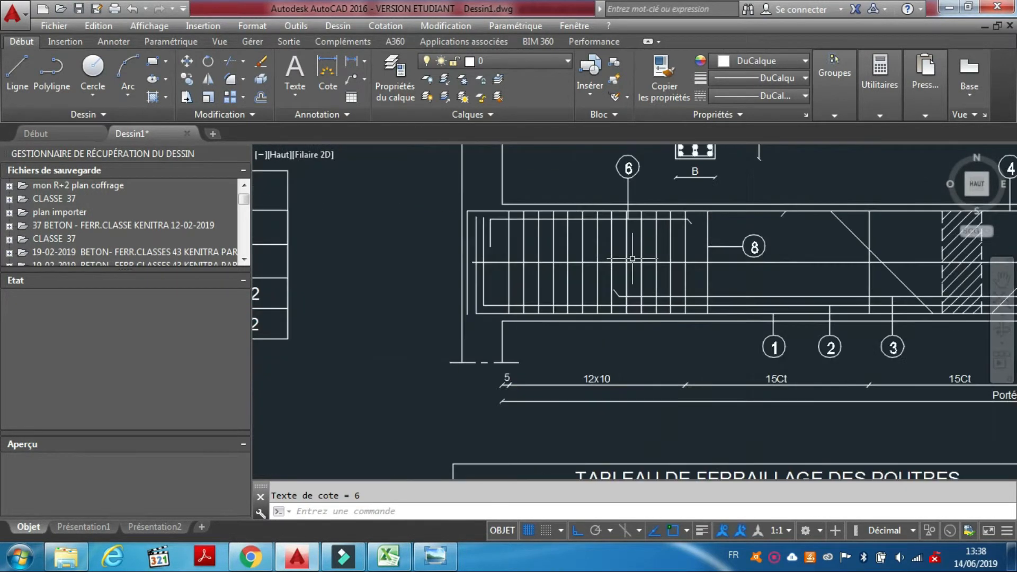
middle_drag(633, 258, 640, 276)
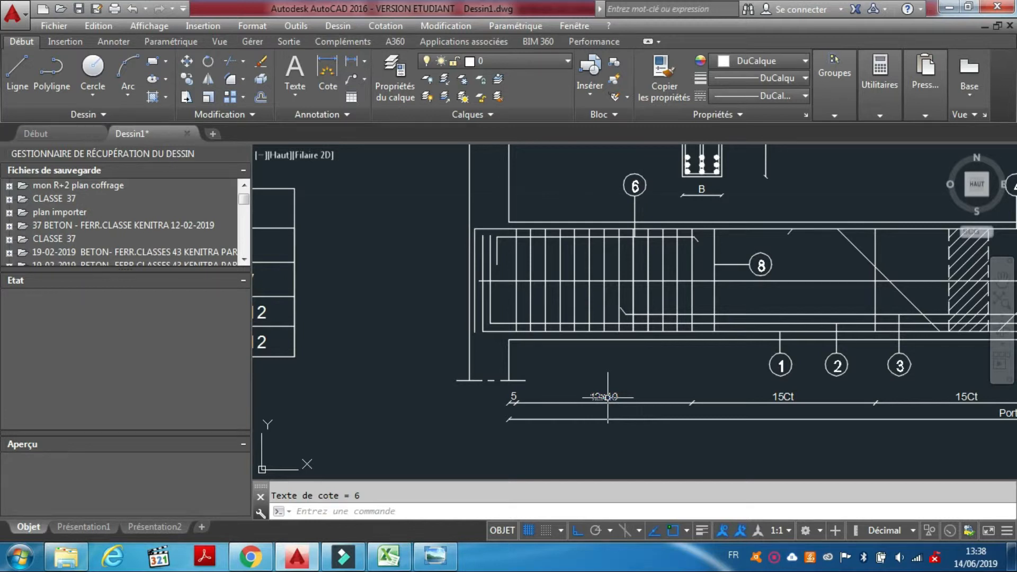
scroll(608, 397, down, 2)
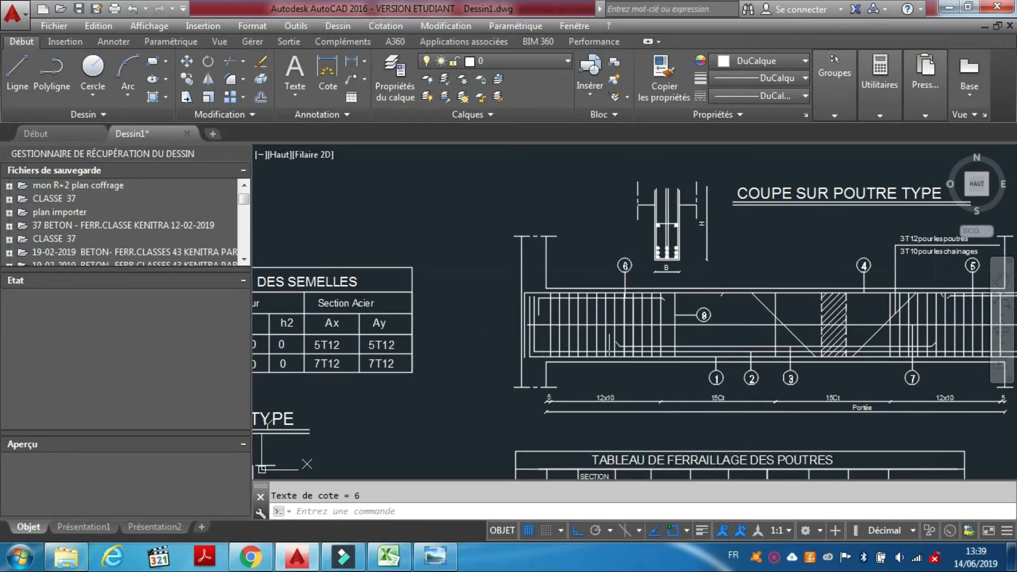
scroll(618, 404, up, 6)
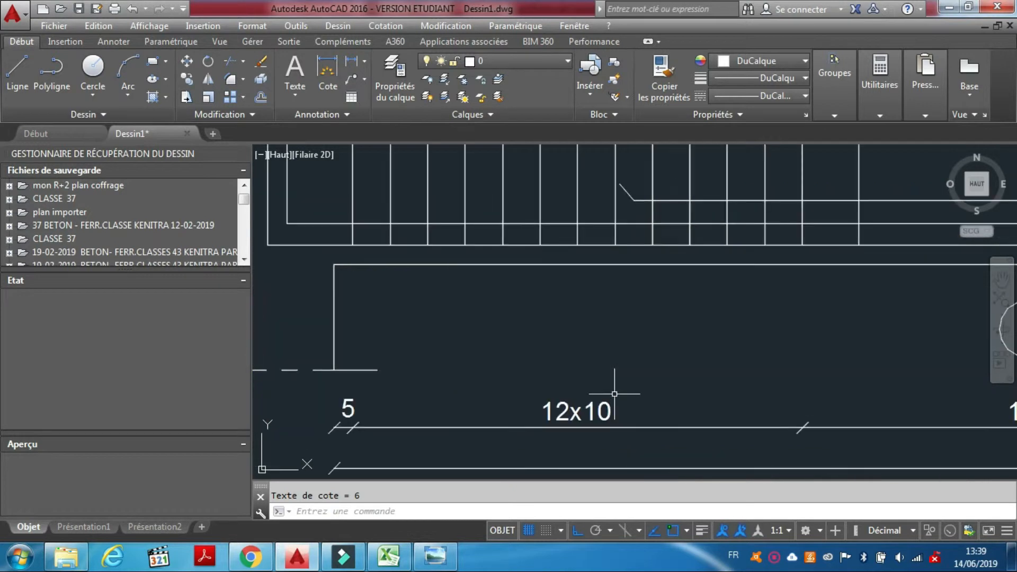
scroll(593, 371, down, 8)
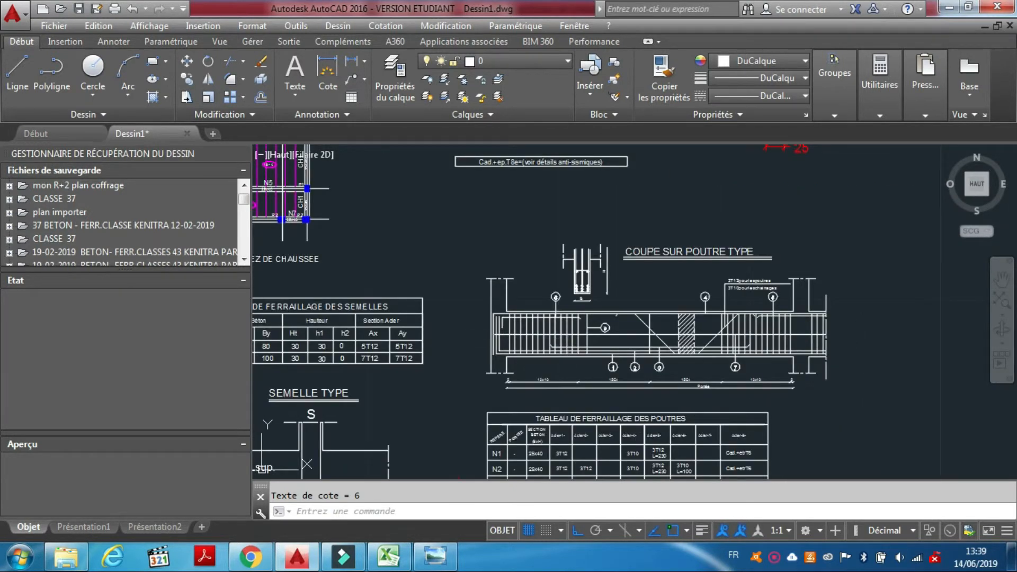
scroll(766, 333, up, 6)
scroll(859, 331, down, 4)
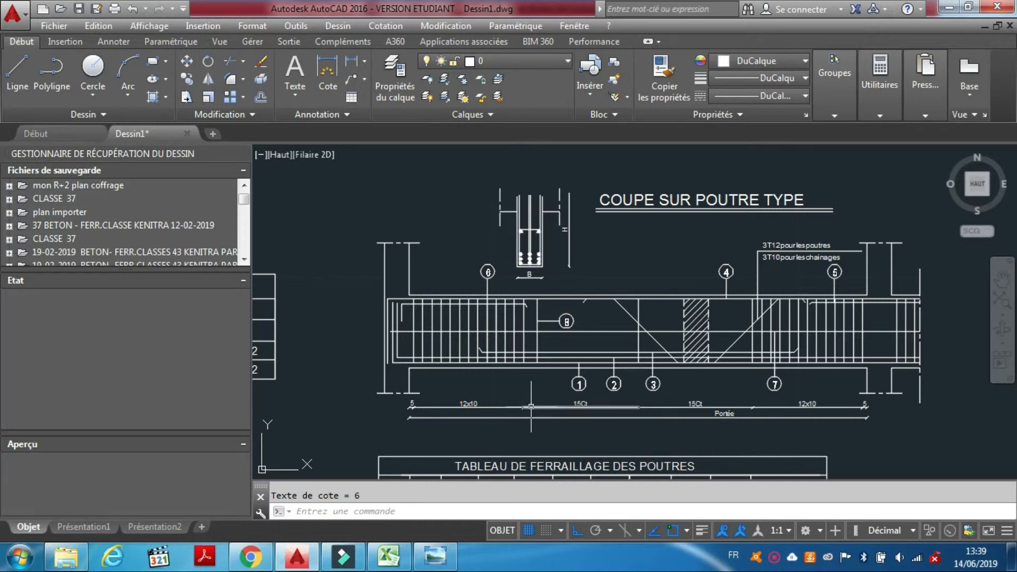
scroll(595, 390, up, 2)
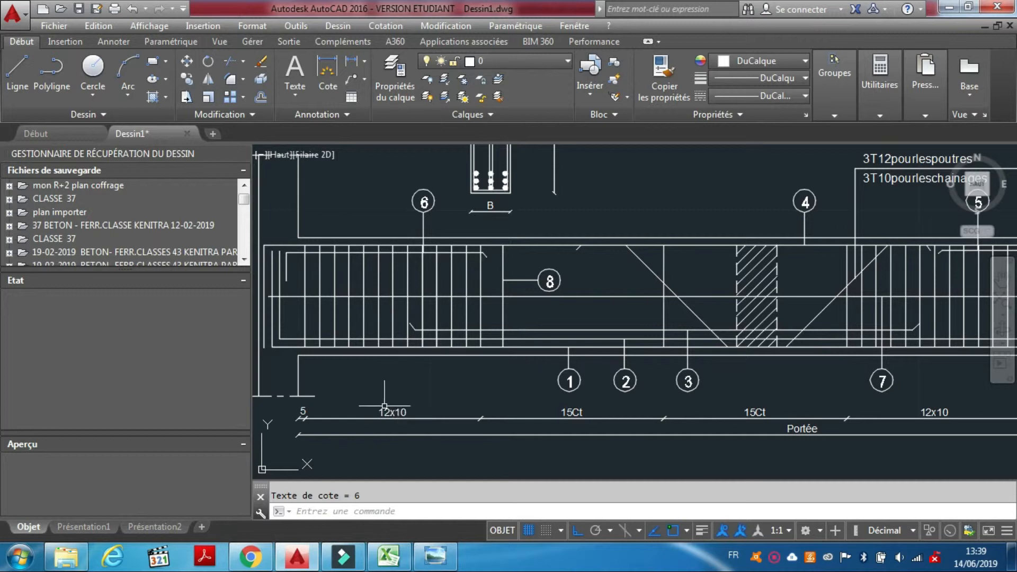
scroll(406, 391, down, 2)
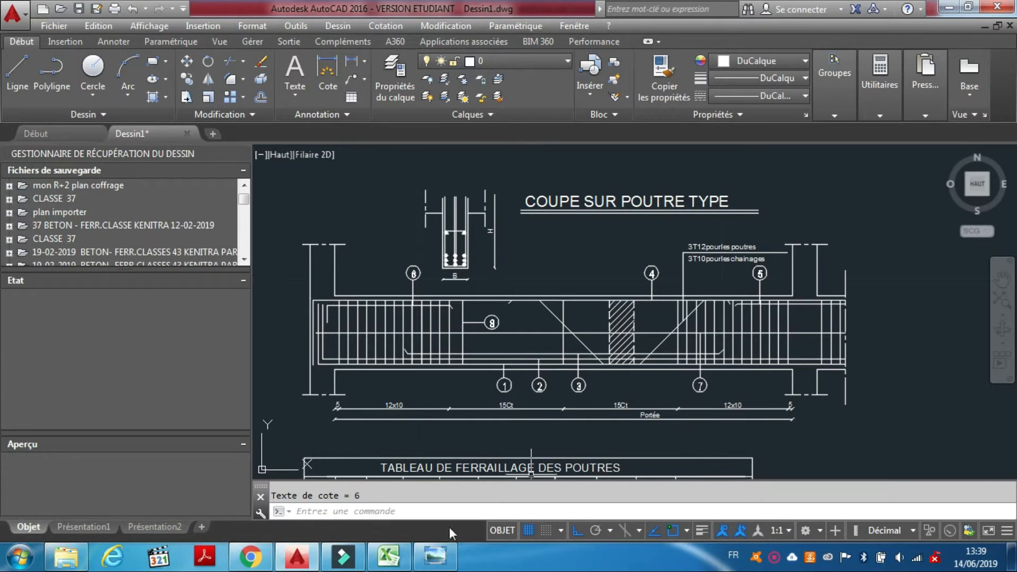
Step: Switch to Excel and enter 49 as the number of pieces in the N3 Cadres row
click(388, 557)
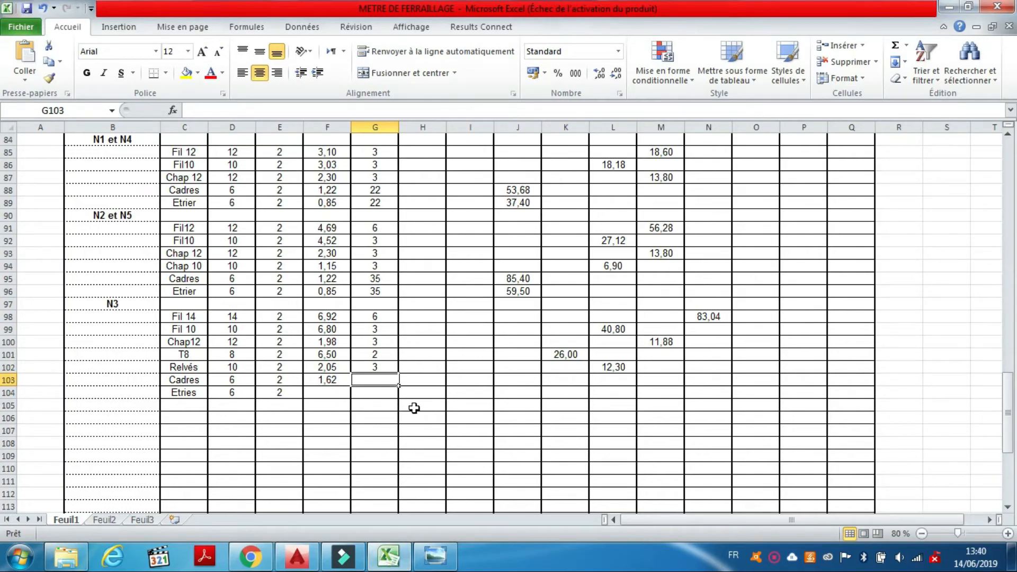
text(49)
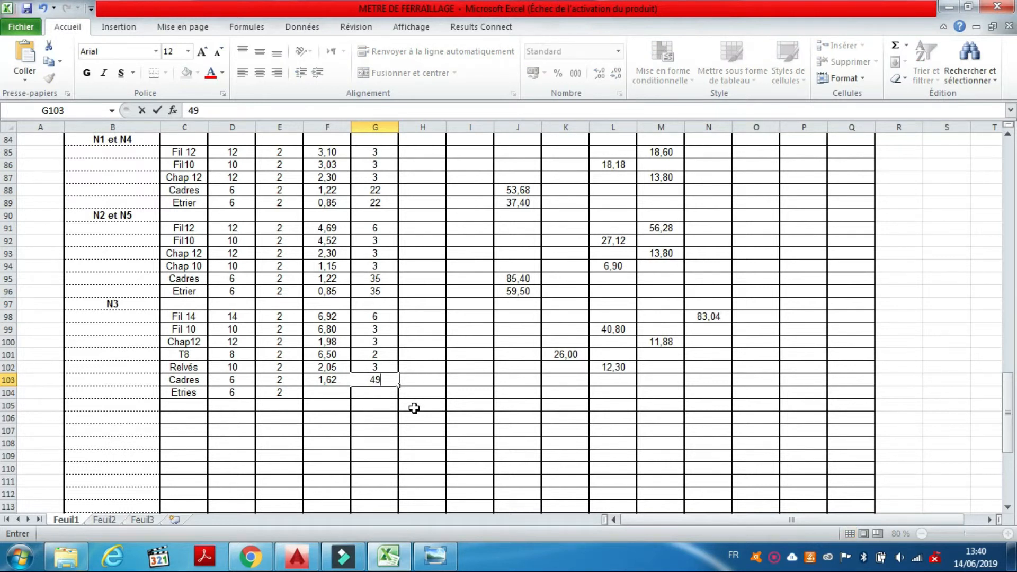
click(414, 408)
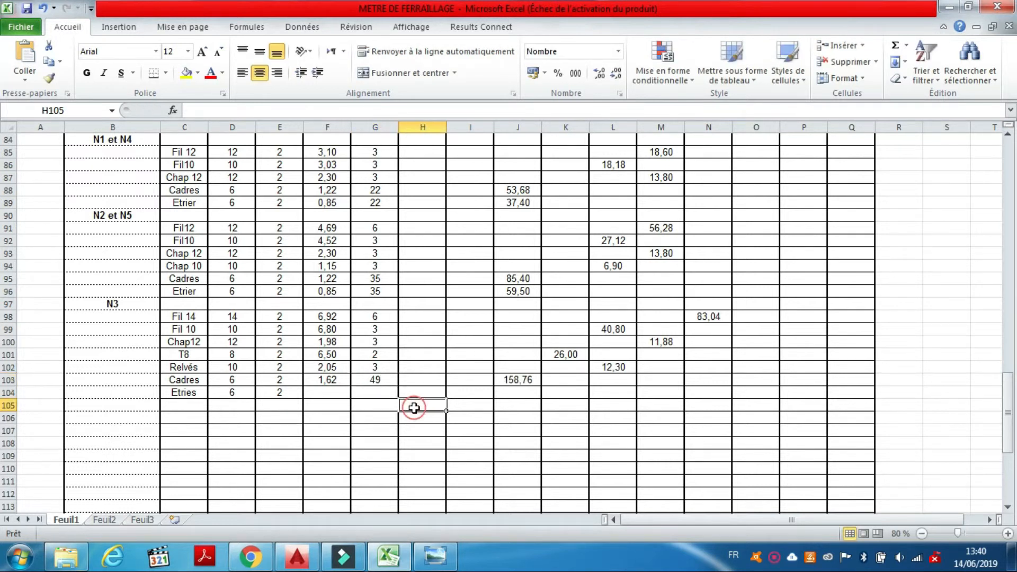
Step: Review N3's concrete section in AutoCAD's beam reinforcement table and the Étrier cutting-length formula in the Windows Photo Viewer chart
click(338, 394)
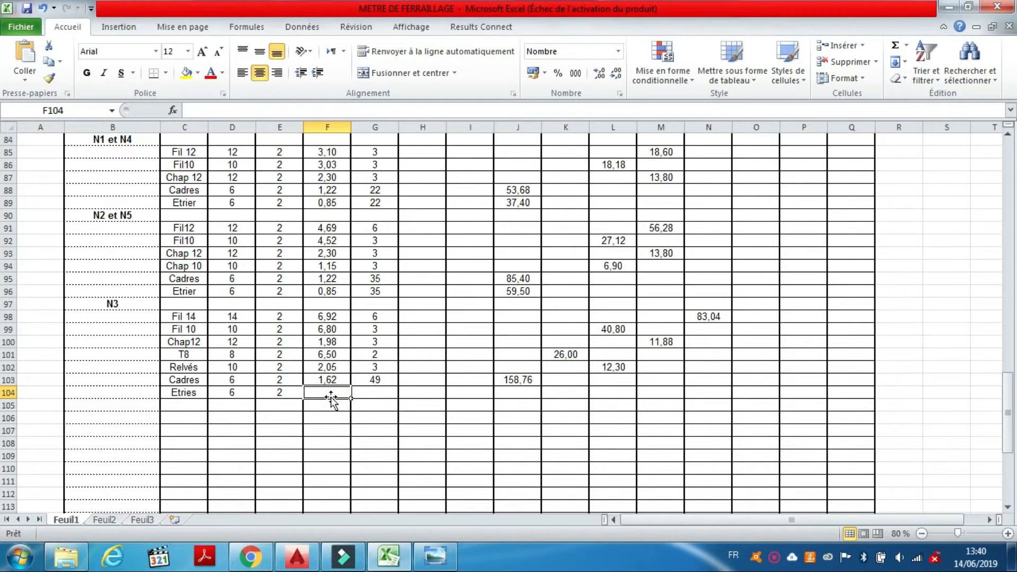
mouse_move(394, 560)
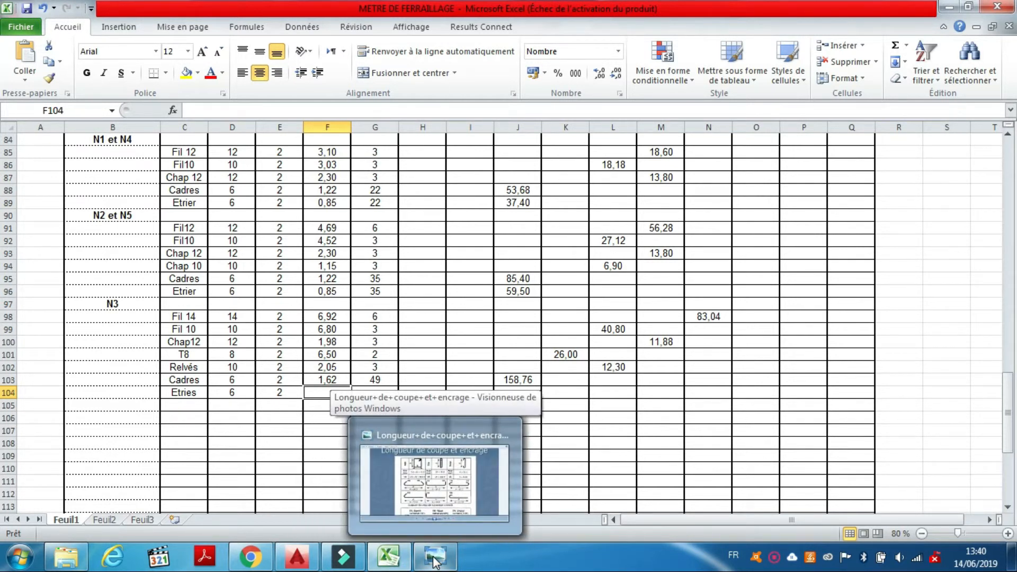
click(299, 557)
scroll(479, 315, down, 5)
scroll(615, 314, up, 6)
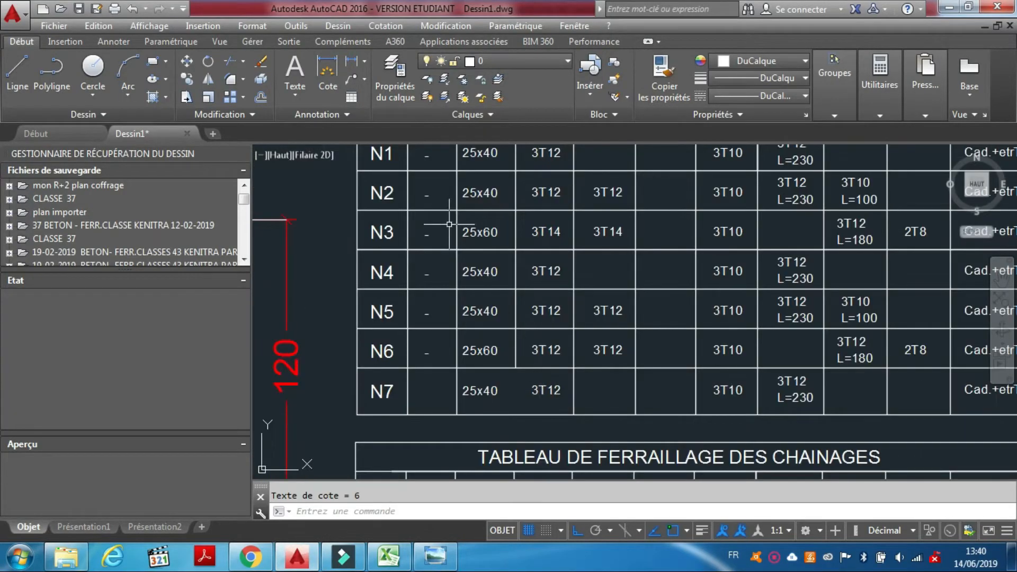
scroll(487, 314, down, 2)
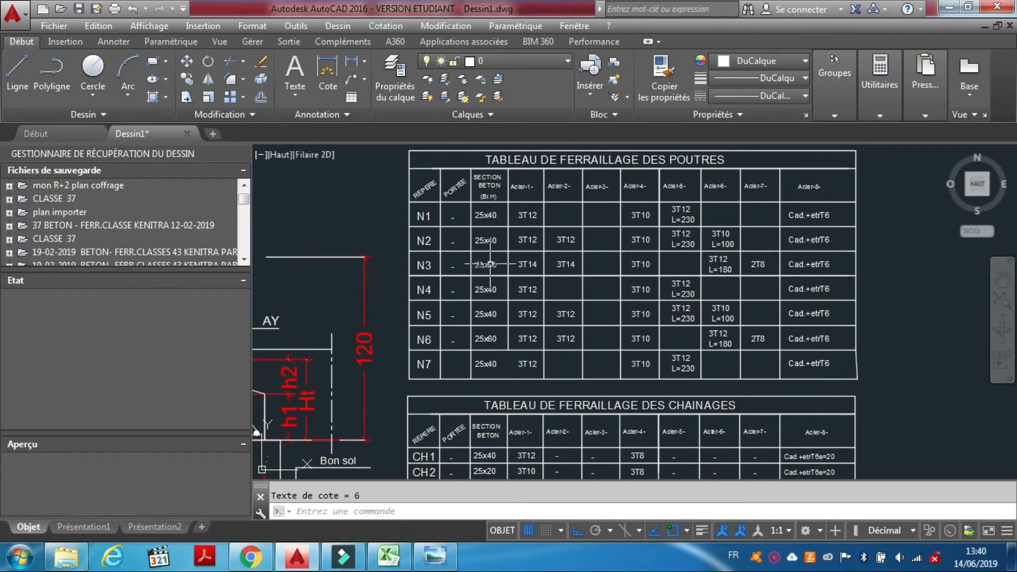
scroll(490, 263, up, 4)
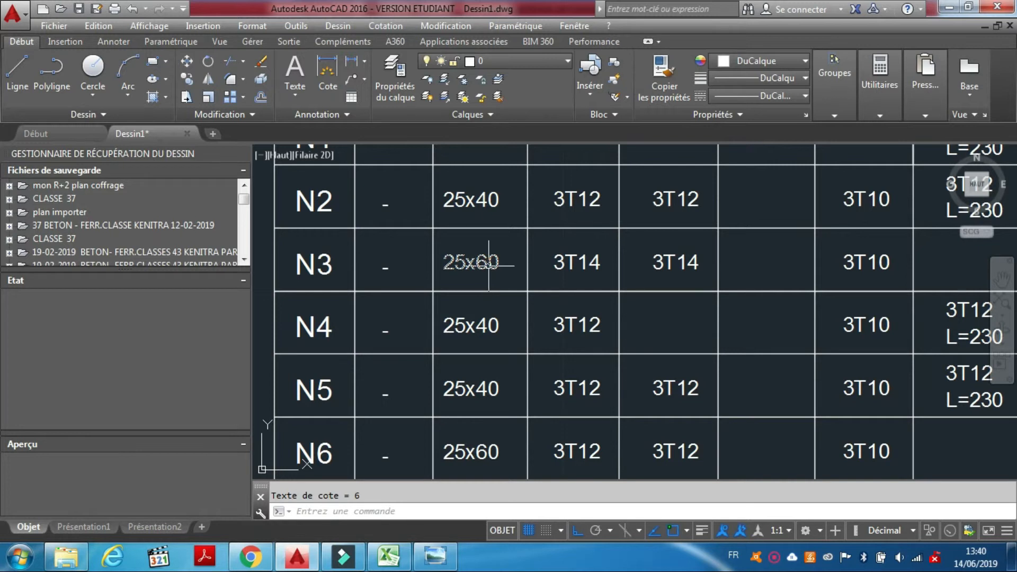
scroll(489, 264, down, 6)
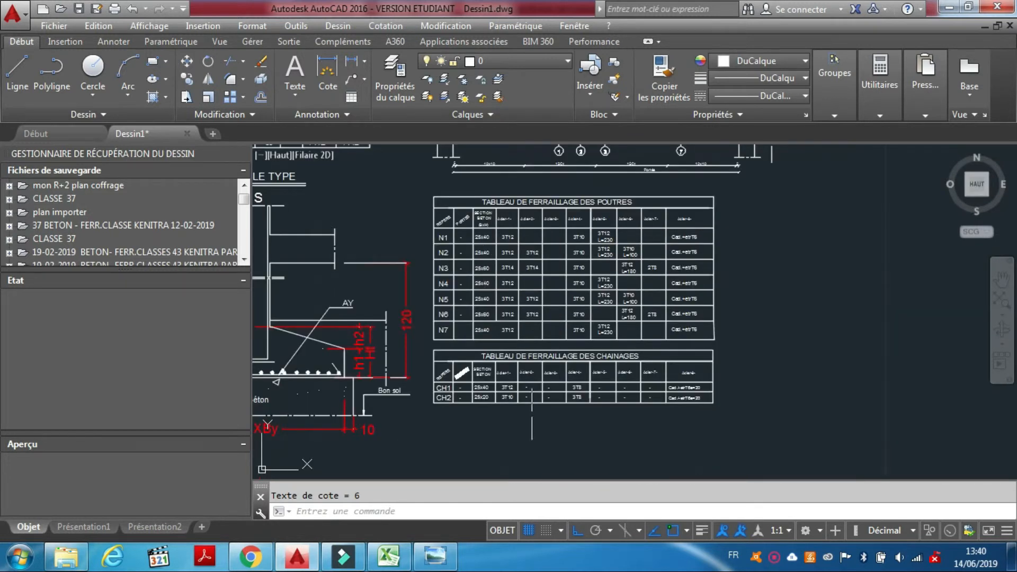
click(451, 560)
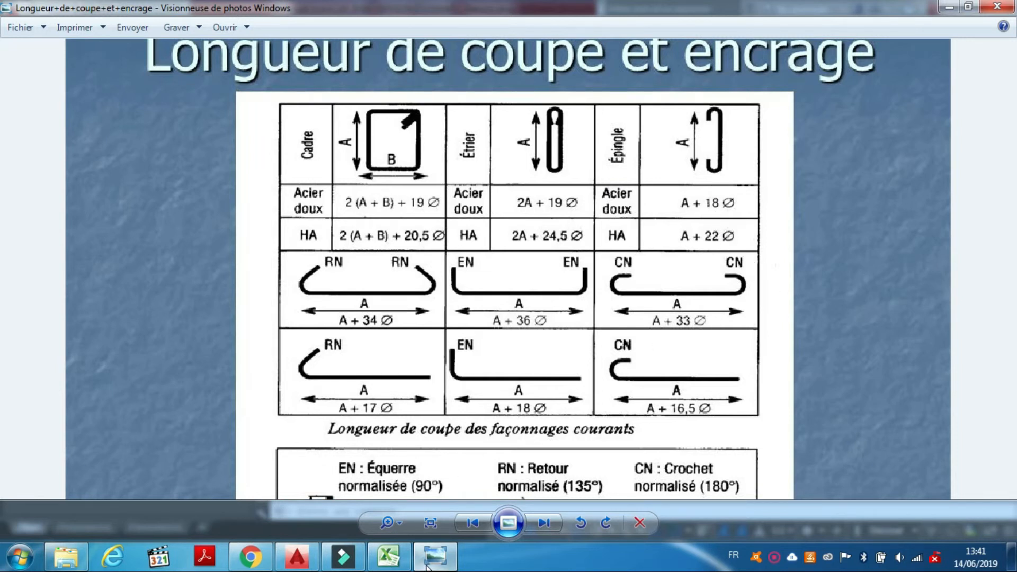
Step: Switch to Excel and set the unit length of the N3 Etries row to 1,25, dismissing the Windows colour-scheme prompt
click(392, 561)
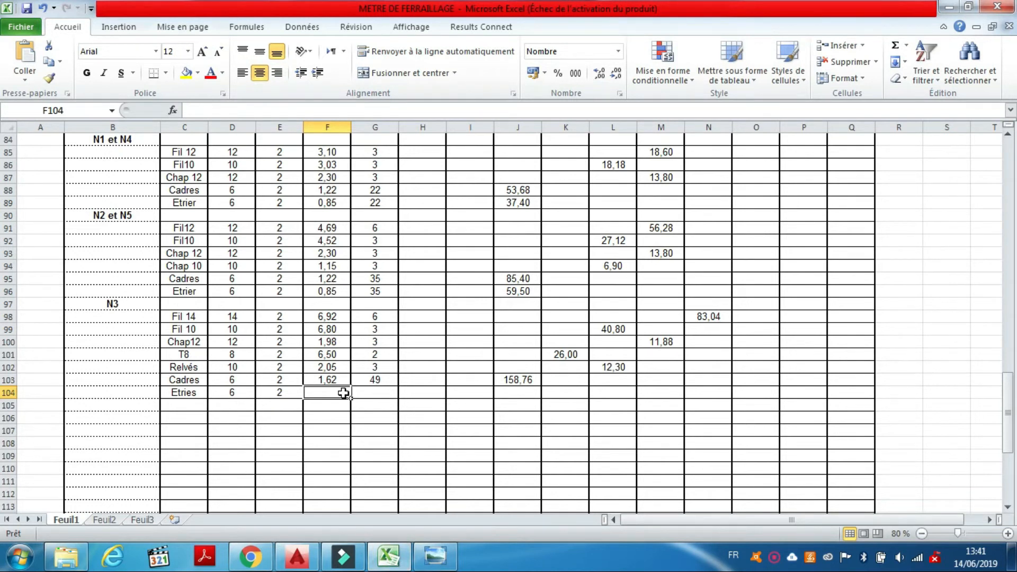
text(1,)
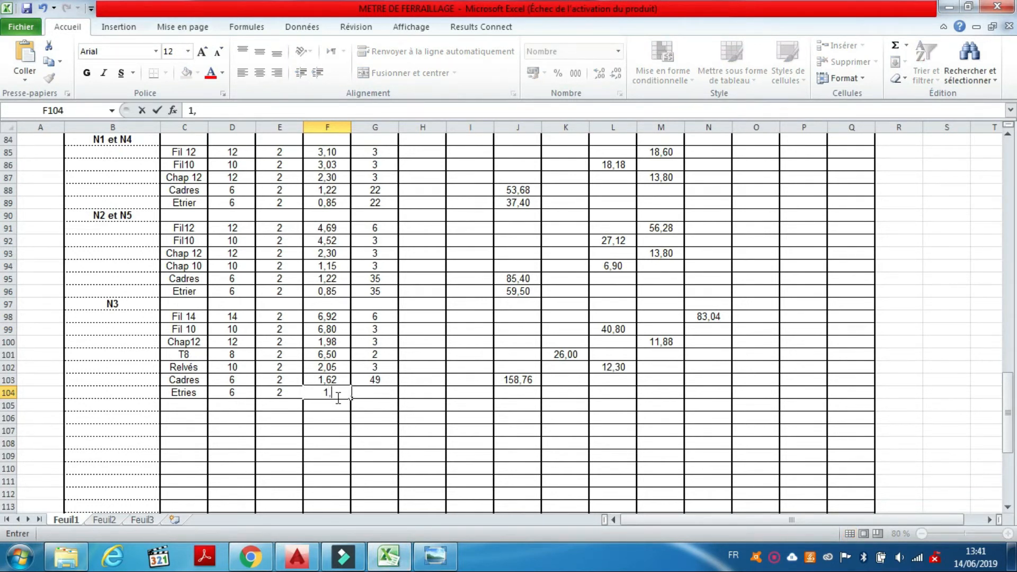
text(2)
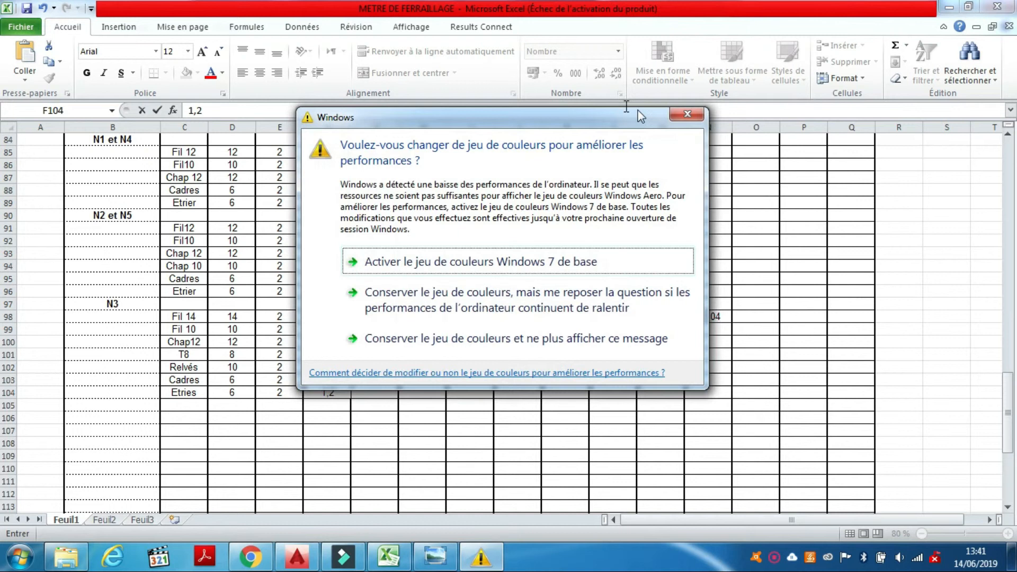
click(703, 115)
text(5)
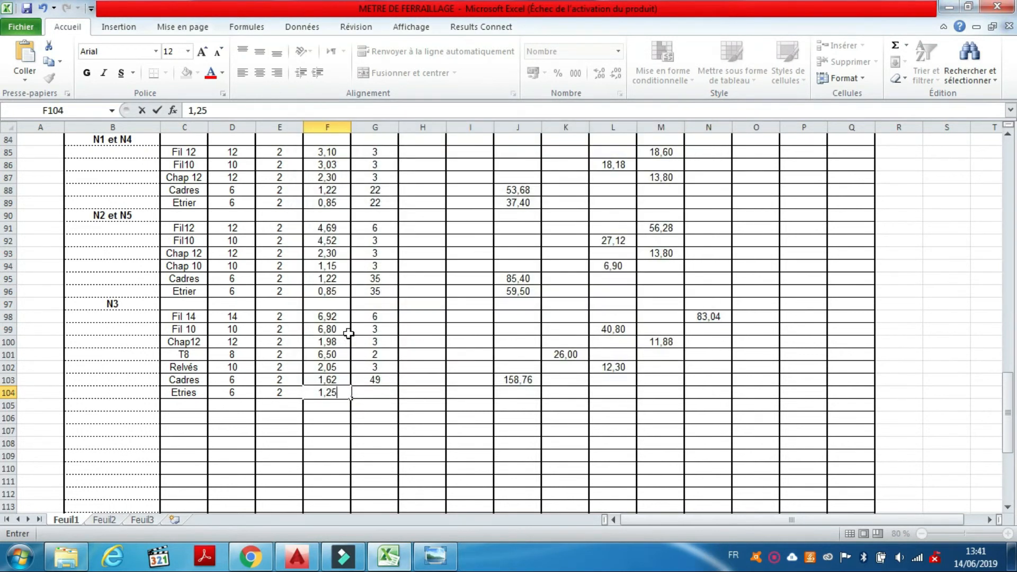
Step: Copy the count of 49 from the N3 Cadres row down to the Etries row and check the resulting length formula
click(387, 393)
click(381, 381)
drag(398, 386, 401, 397)
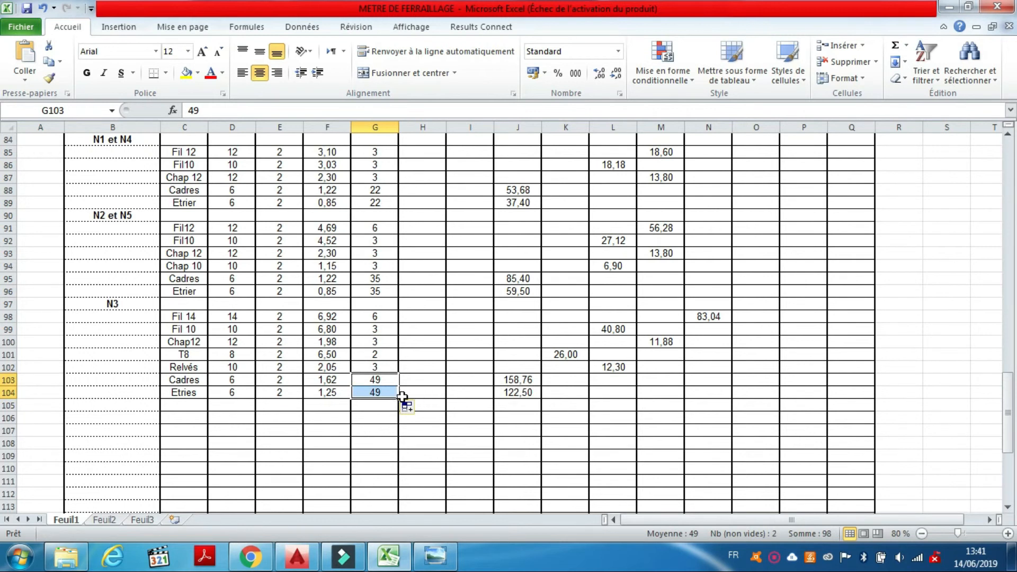
click(517, 392)
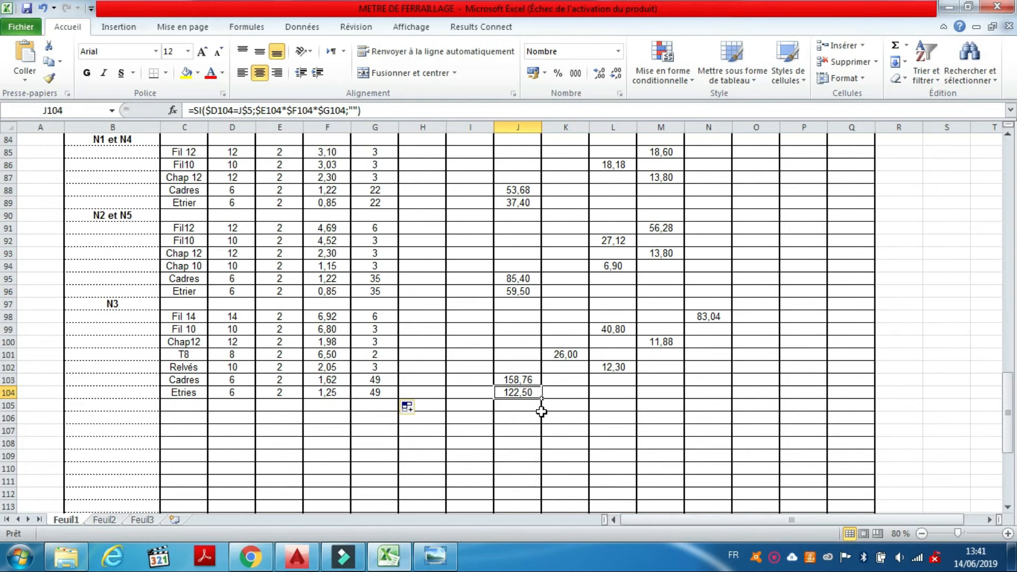
click(108, 301)
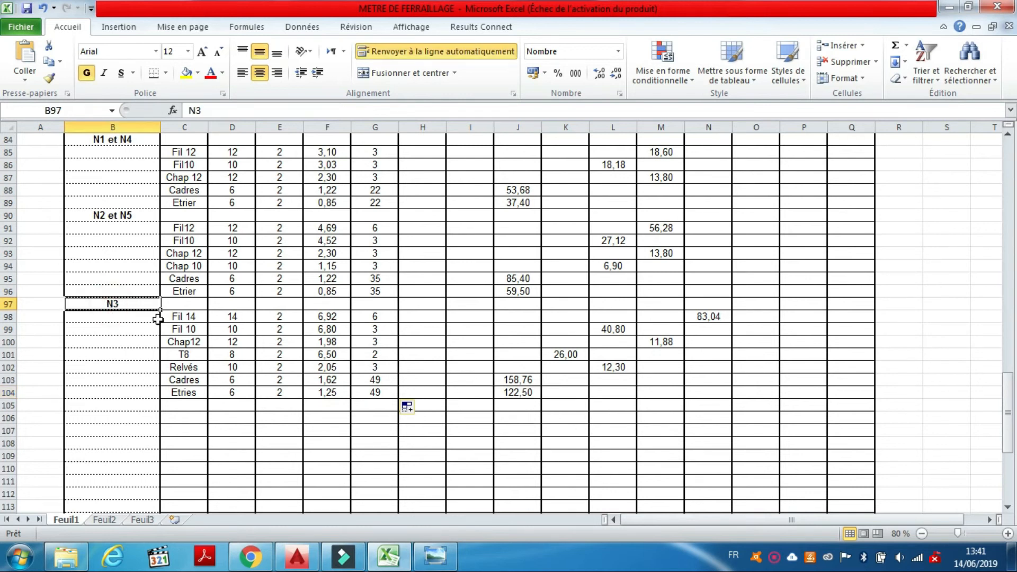
Step: Switch to AutoCAD and examine the beams on the PLANCHER HAUT REZ DE CHAUSSEE plan, from N3 down to N6 and N7 on axis A
click(298, 556)
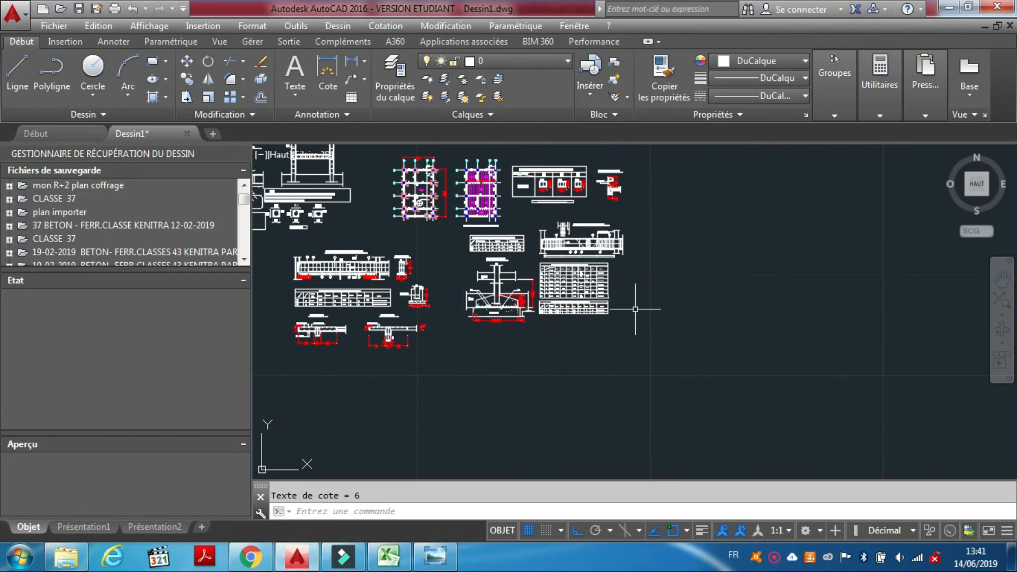
scroll(482, 159, up, 8)
scroll(518, 253, up, 3)
scroll(517, 254, down, 5)
scroll(514, 265, up, 5)
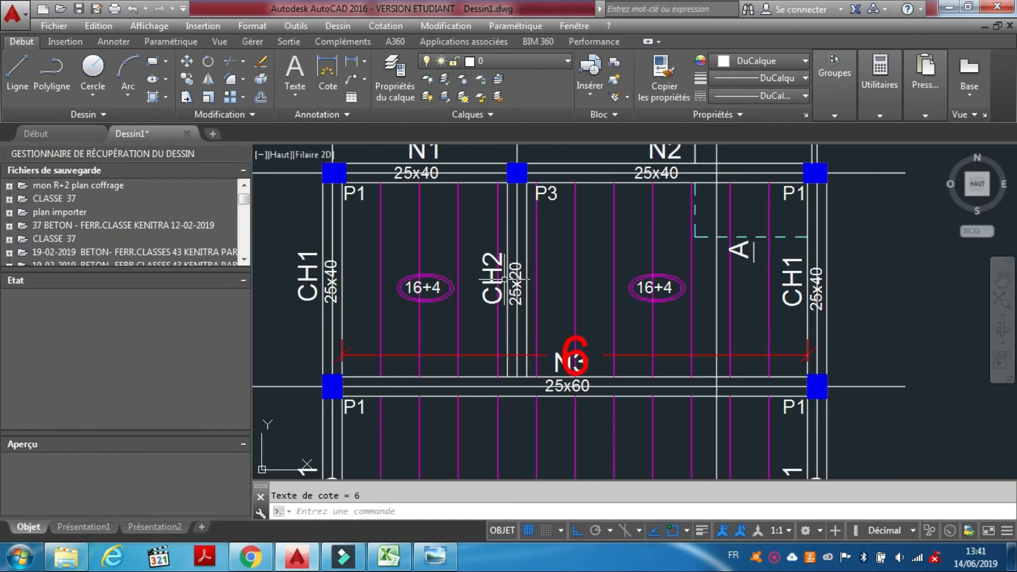
scroll(509, 279, down, 2)
scroll(509, 358, down, 3)
scroll(391, 374, up, 5)
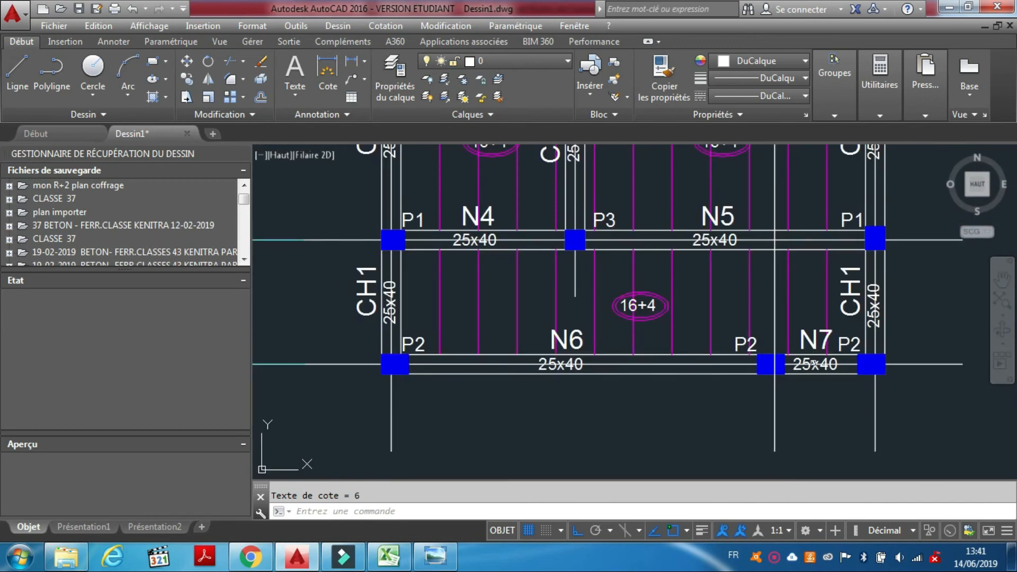
scroll(624, 371, down, 4)
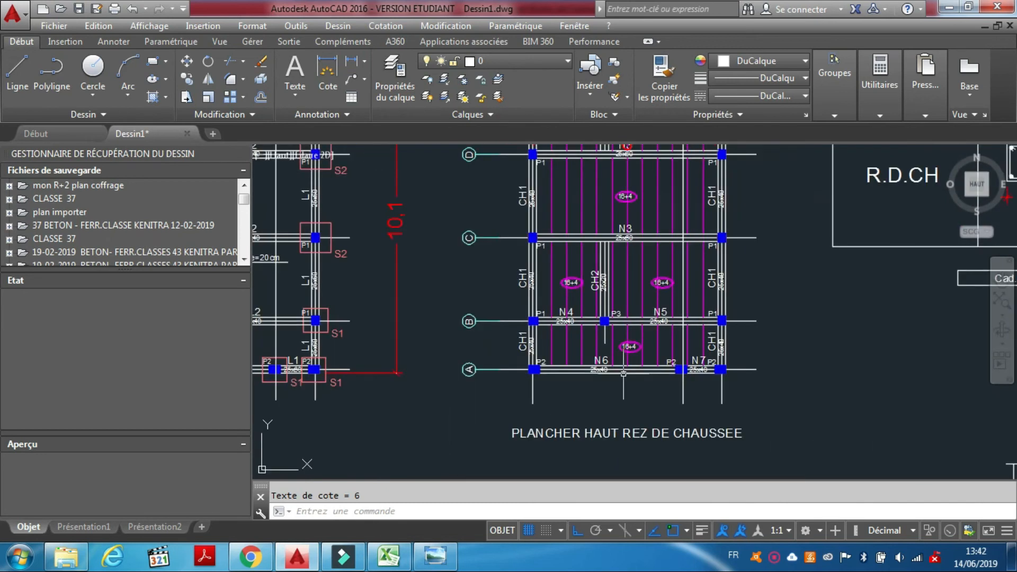